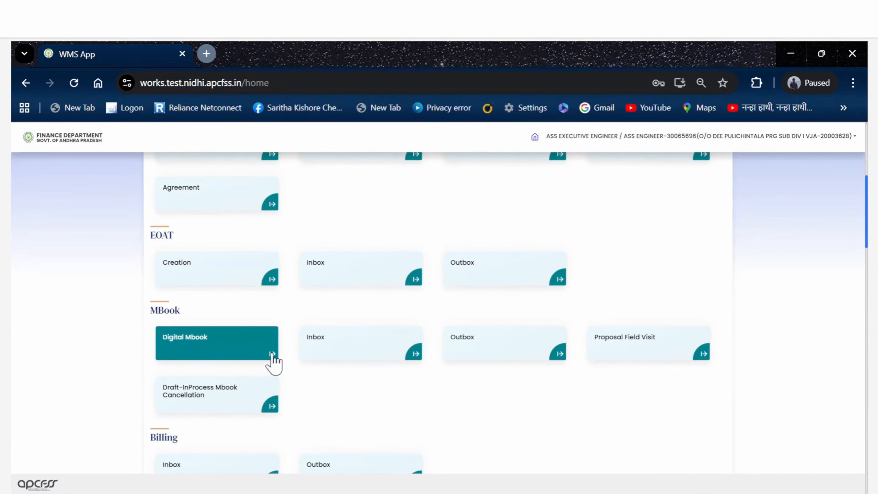
Open the Digital Mbook agreement list and find the Training 09.01.2026 agreement by its agreement number
{"action": "left_click", "coordinate": [272, 354]}
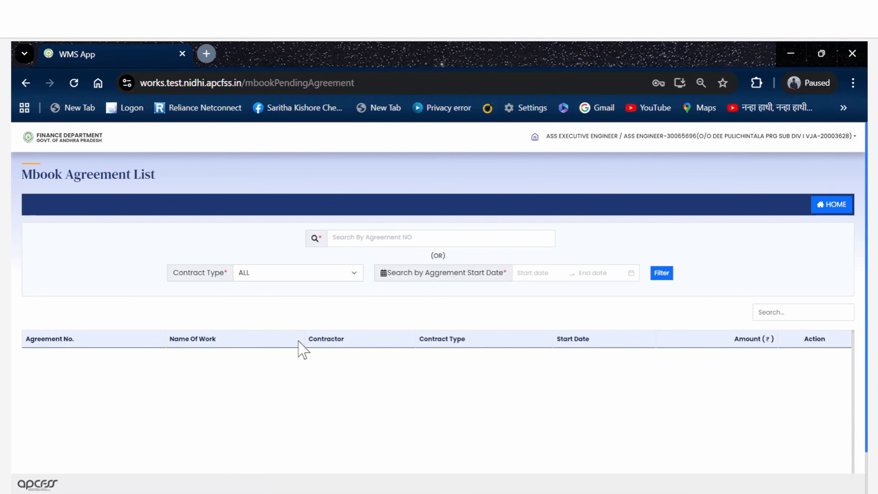
{"action": "left_click", "coordinate": [353, 239]}
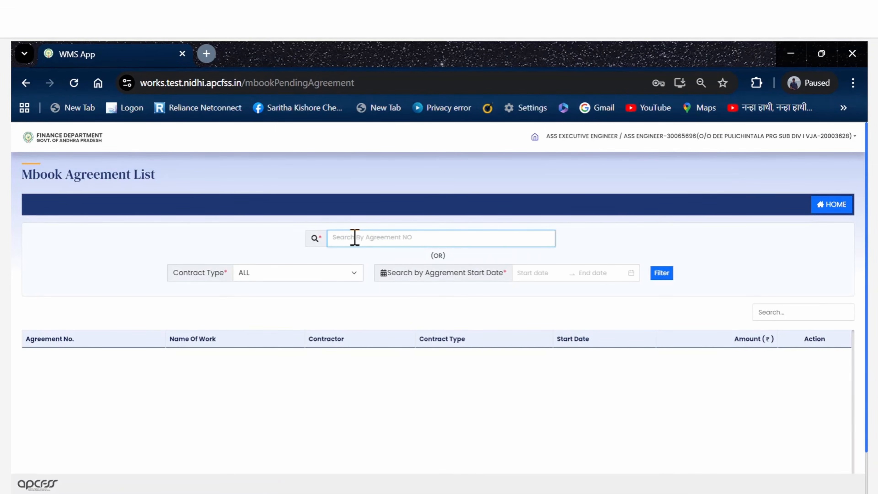
{"action": "type", "text": "2"}
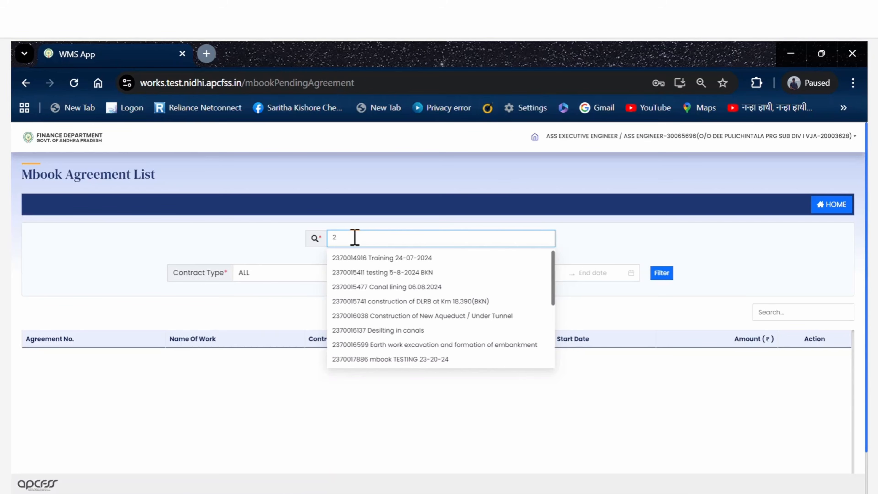
{"action": "left_click", "coordinate": [250, 241]}
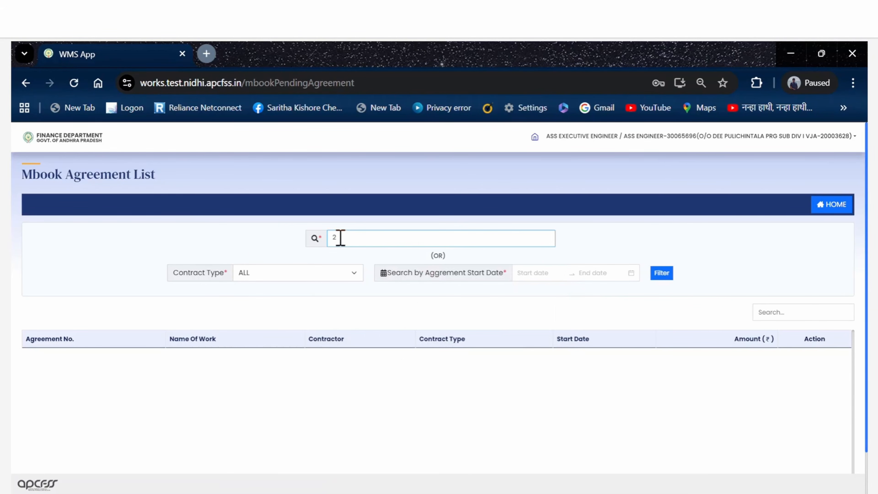
{"action": "left_click_drag", "start_coordinate": [340, 238], "coordinate": [308, 241]}
{"action": "key", "text": "BackSpace"}
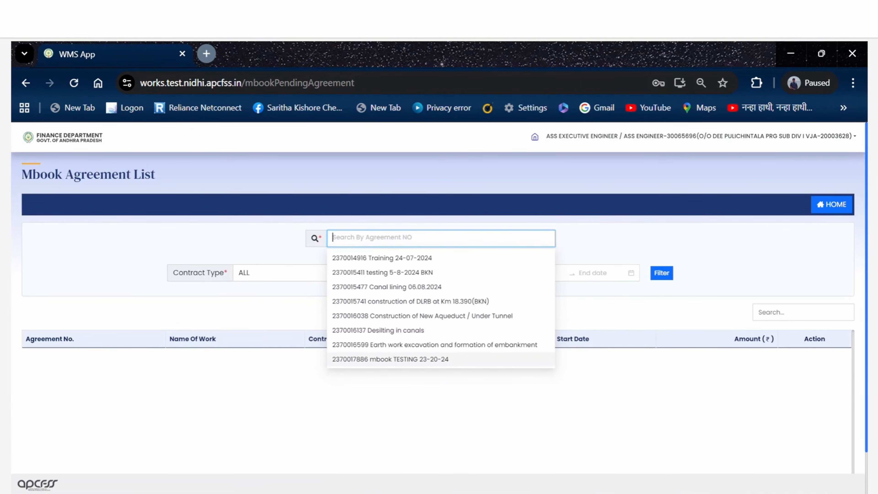
{"action": "mouse_move", "coordinate": [610, 490]}
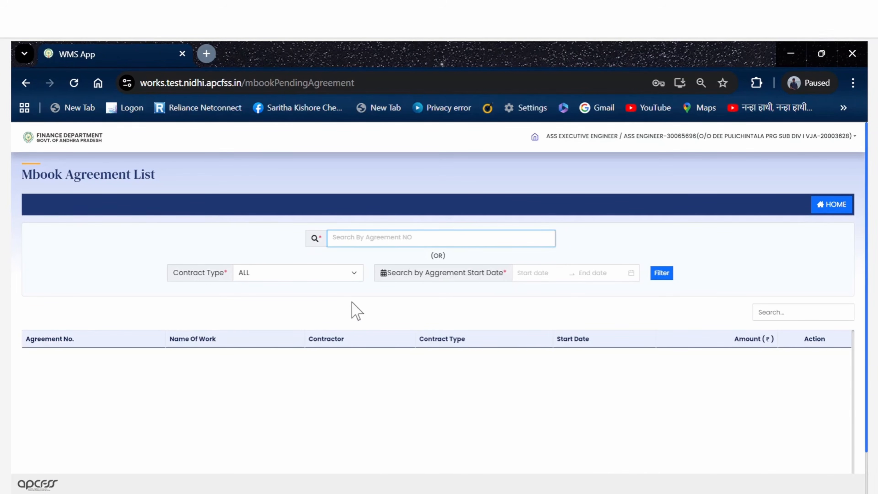
{"action": "key", "text": "ctrl+v"}
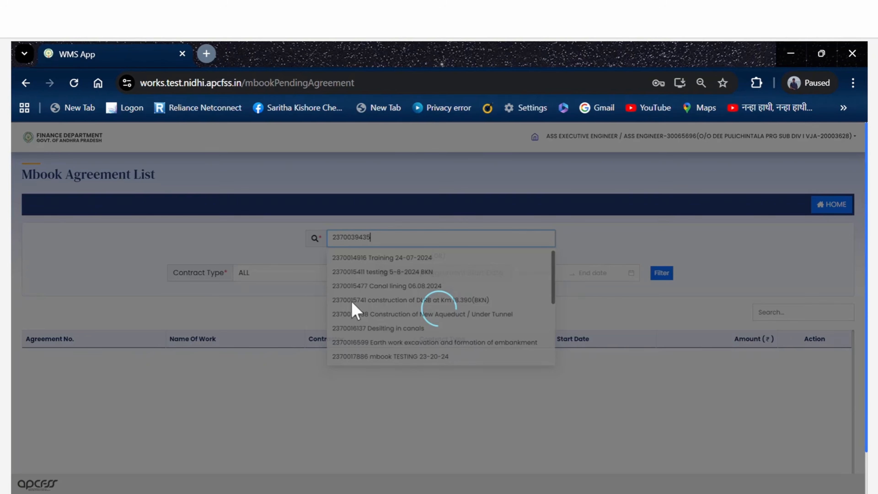
{"action": "left_click", "coordinate": [378, 259]}
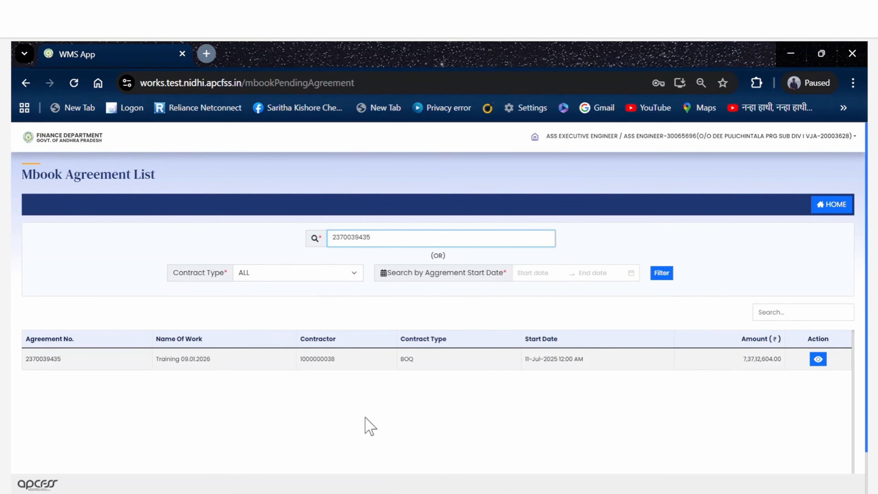
{"action": "left_click_drag", "start_coordinate": [345, 360], "coordinate": [301, 359]}
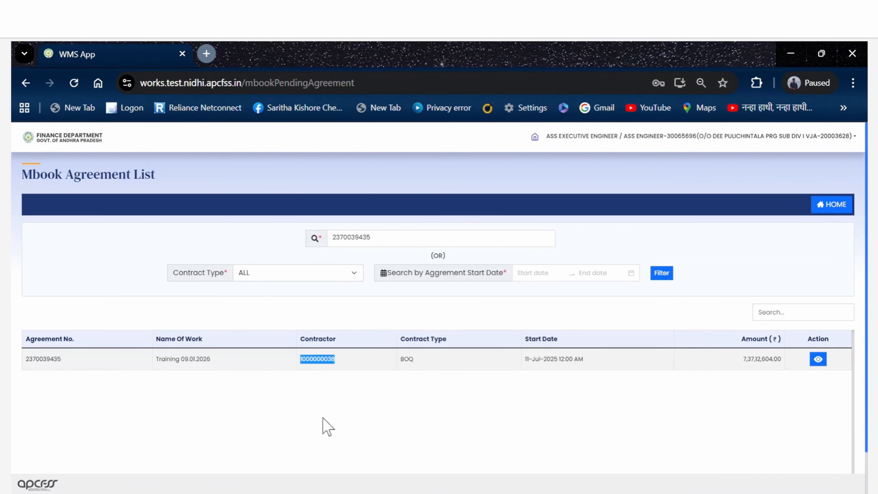
Open an Mbook of type Regular for the Training 09.01.2026 agreement
{"action": "left_click", "coordinate": [818, 360]}
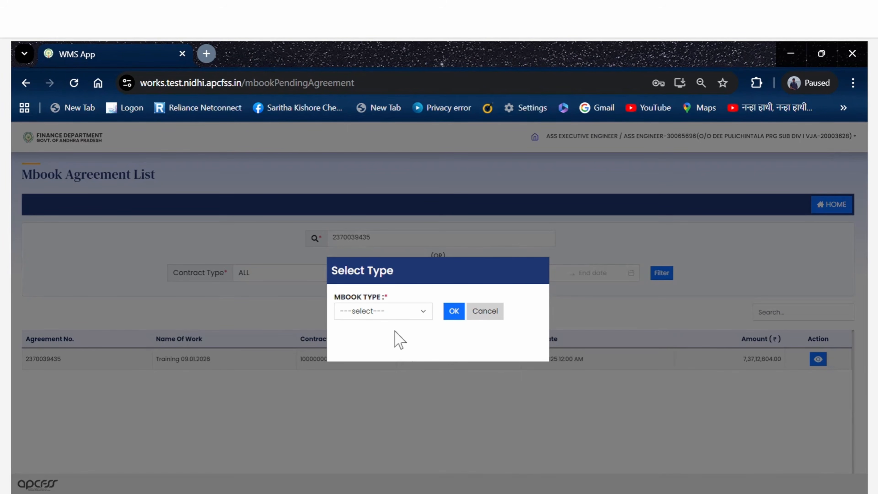
{"action": "left_click", "coordinate": [410, 309]}
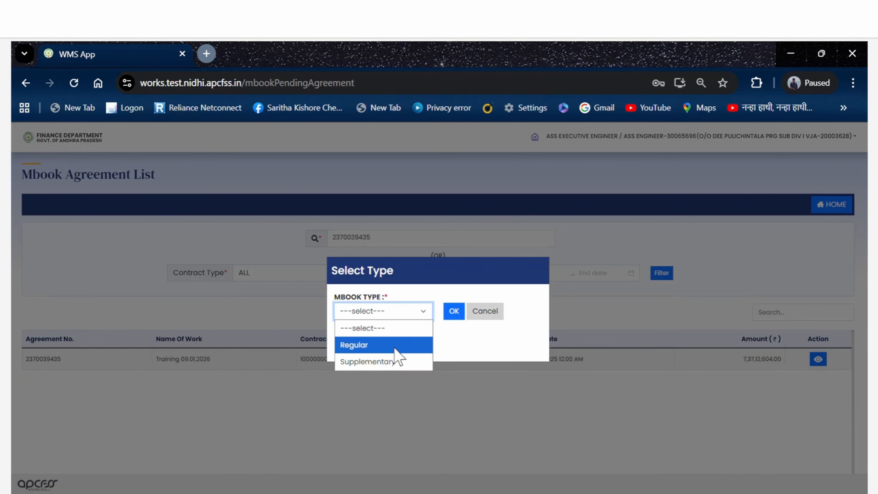
{"action": "left_click", "coordinate": [370, 346]}
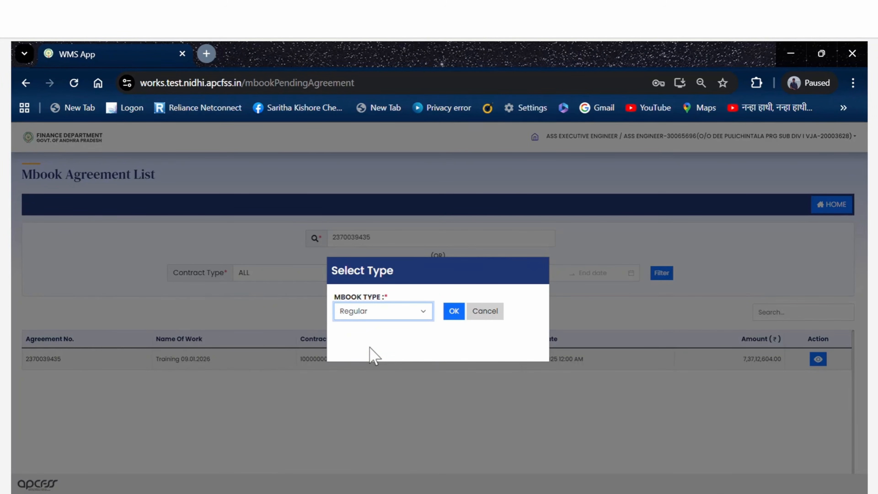
{"action": "left_click", "coordinate": [454, 312]}
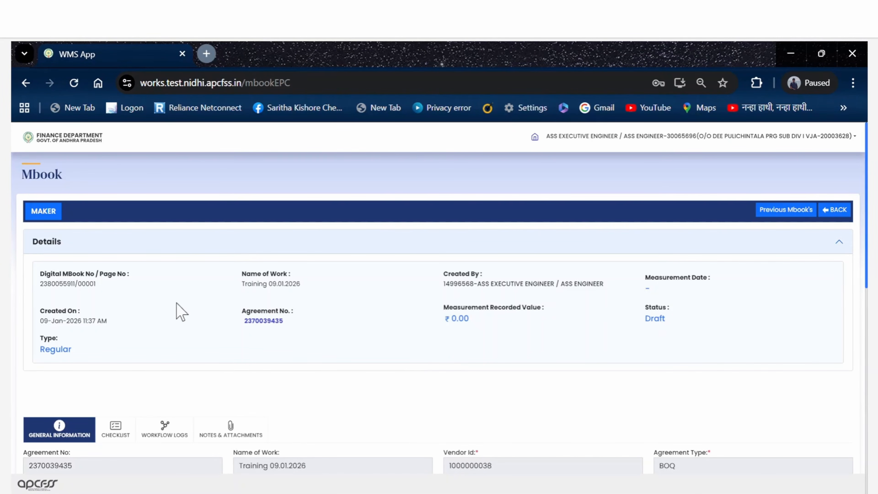
Examine the Digital MBook number, page number and name of work in the Mbook details
{"action": "left_click_drag", "start_coordinate": [71, 282], "coordinate": [64, 281]}
{"action": "left_click_drag", "start_coordinate": [64, 282], "coordinate": [40, 283]}
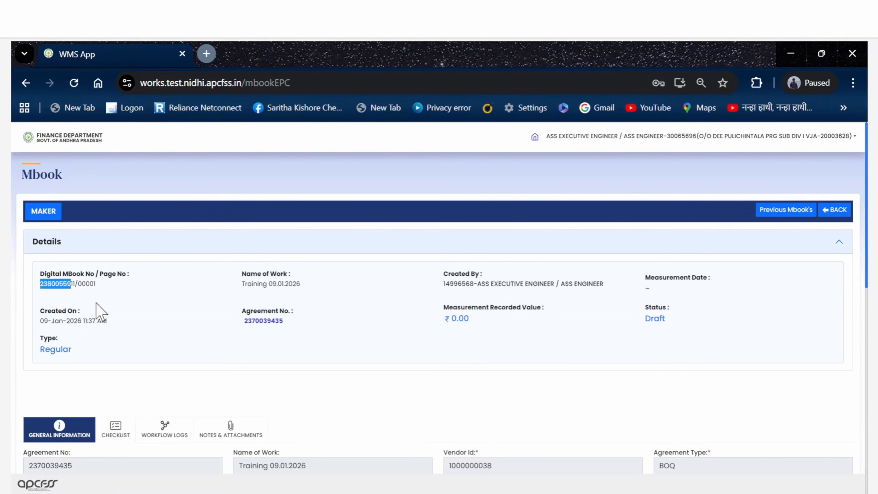
{"action": "left_click_drag", "start_coordinate": [96, 284], "coordinate": [71, 299]}
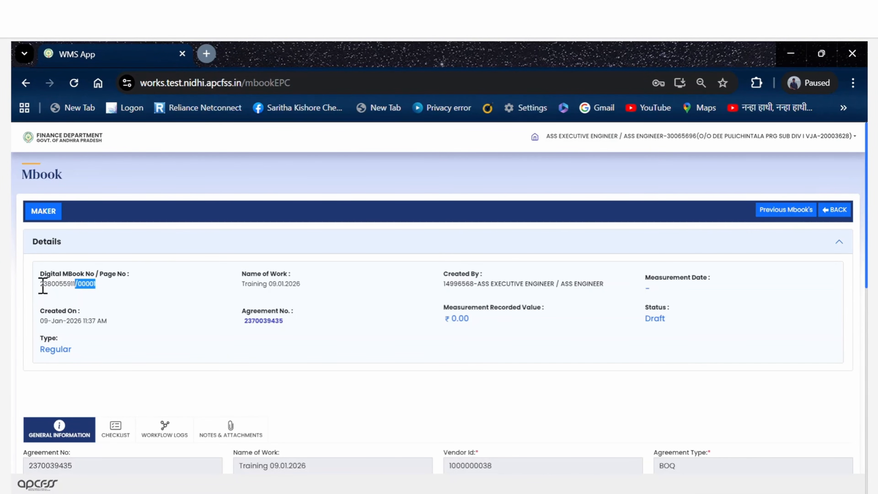
{"action": "left_click_drag", "start_coordinate": [43, 285], "coordinate": [74, 285]}
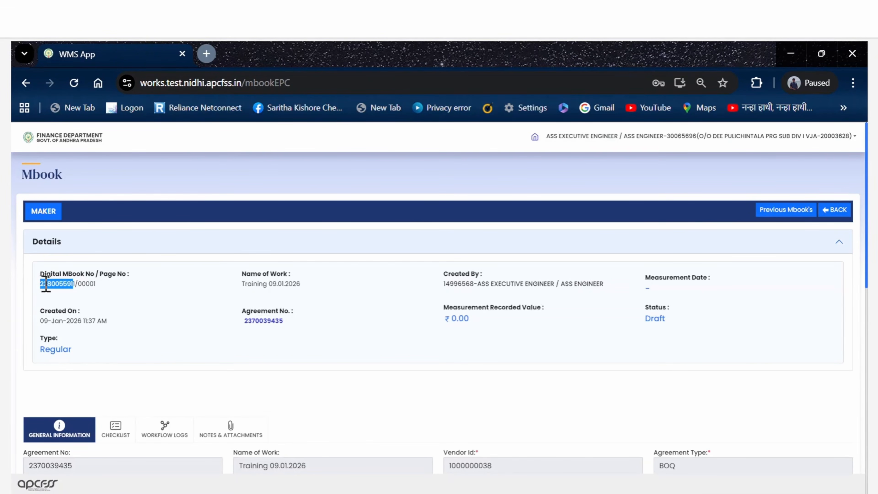
{"action": "left_click", "coordinate": [43, 299]}
{"action": "left_click_drag", "start_coordinate": [75, 283], "coordinate": [34, 284]}
{"action": "left_click", "coordinate": [78, 283]}
{"action": "left_click_drag", "start_coordinate": [78, 283], "coordinate": [96, 285]}
{"action": "left_click_drag", "start_coordinate": [74, 283], "coordinate": [29, 285]}
{"action": "left_click_drag", "start_coordinate": [245, 282], "coordinate": [308, 294]}
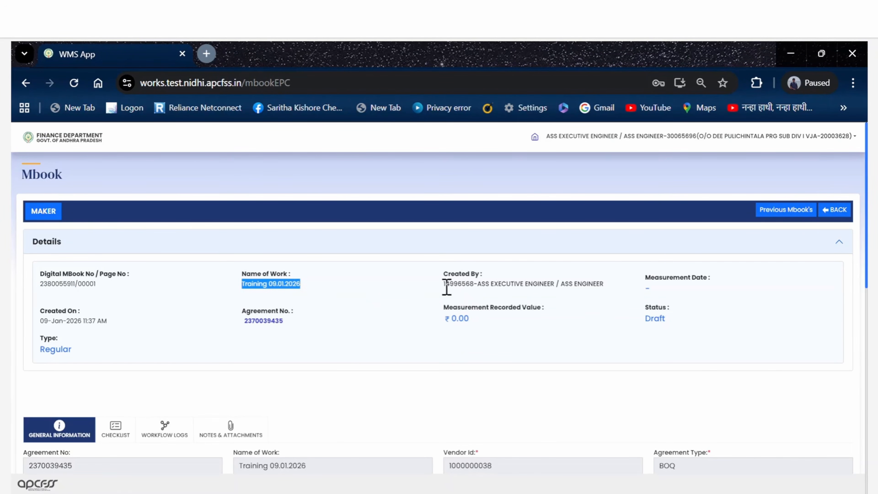
Examine the measurement date, creation date and measurement recorded value in the details, and the Measurement Date column of the specifications table
{"action": "scroll", "coordinate": [610, 308], "scroll_direction": "down", "scroll_amount": 2}
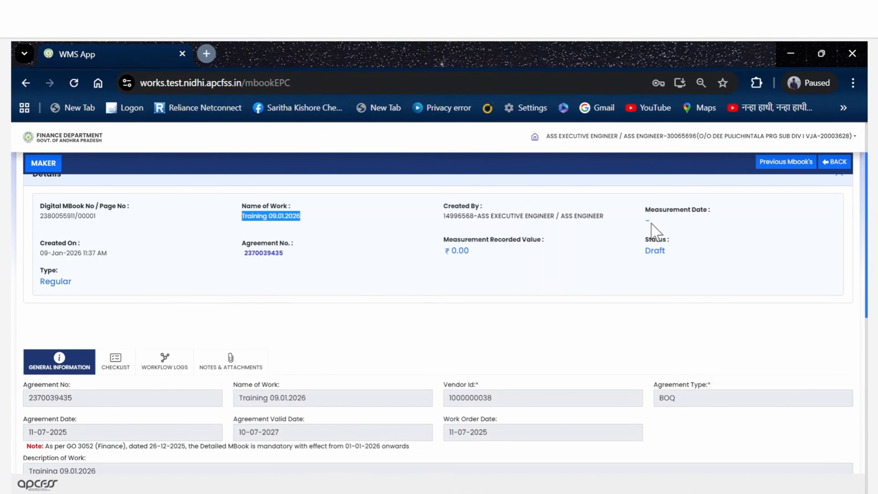
{"action": "left_click_drag", "start_coordinate": [648, 220], "coordinate": [640, 221]}
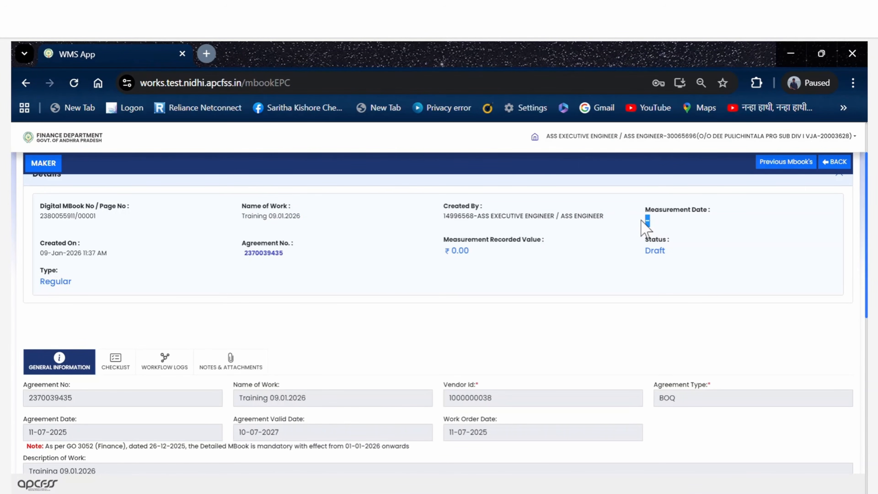
{"action": "scroll", "coordinate": [619, 258], "scroll_direction": "down", "scroll_amount": 5}
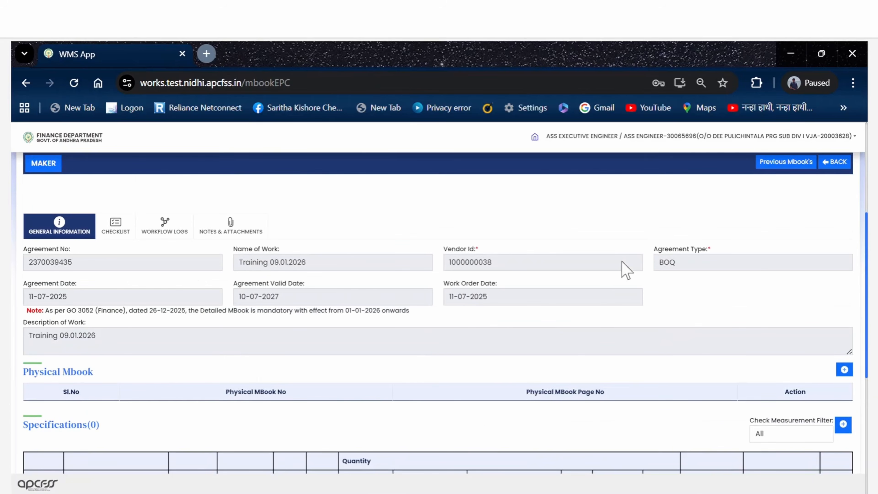
{"action": "scroll", "coordinate": [619, 289], "scroll_direction": "down", "scroll_amount": 2}
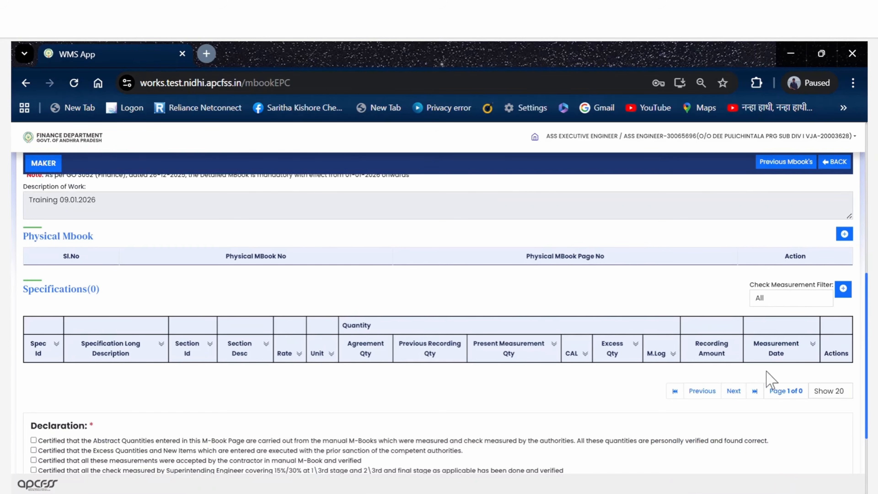
{"action": "scroll", "coordinate": [717, 341], "scroll_direction": "up", "scroll_amount": 8}
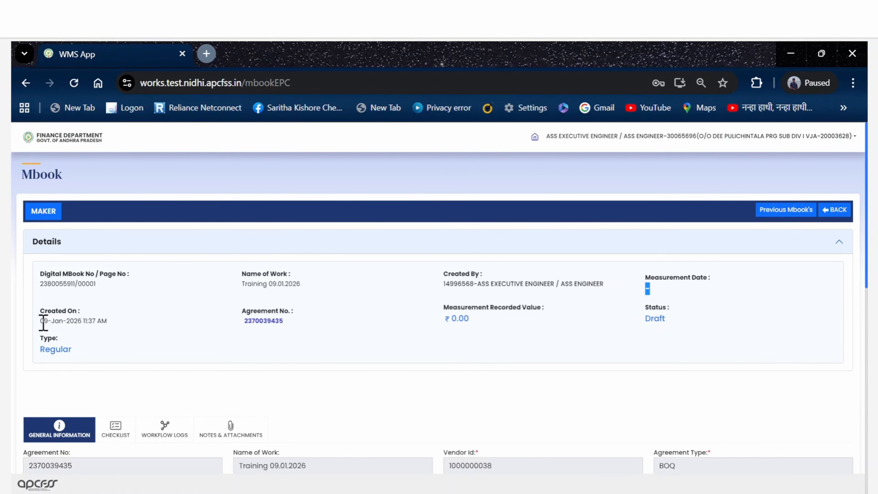
{"action": "left_click_drag", "start_coordinate": [40, 321], "coordinate": [112, 321]}
{"action": "left_click", "coordinate": [211, 337]}
{"action": "left_click_drag", "start_coordinate": [112, 321], "coordinate": [25, 323]}
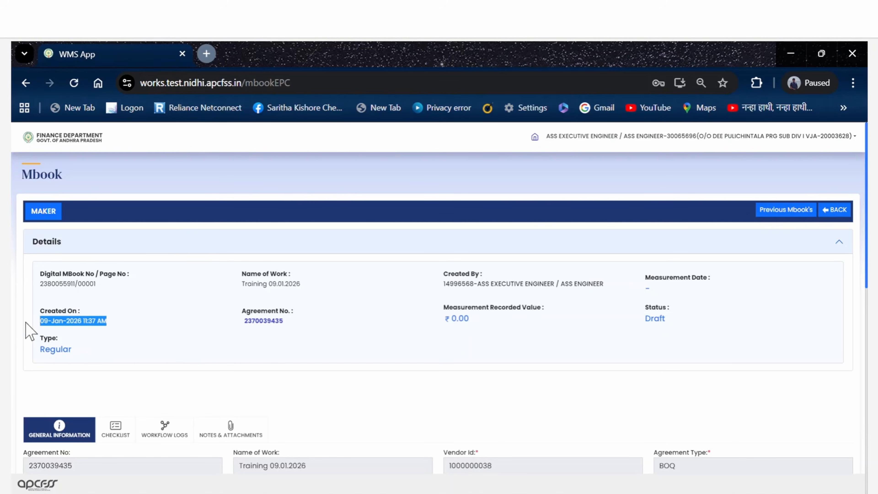
{"action": "left_click_drag", "start_coordinate": [665, 294], "coordinate": [637, 294]}
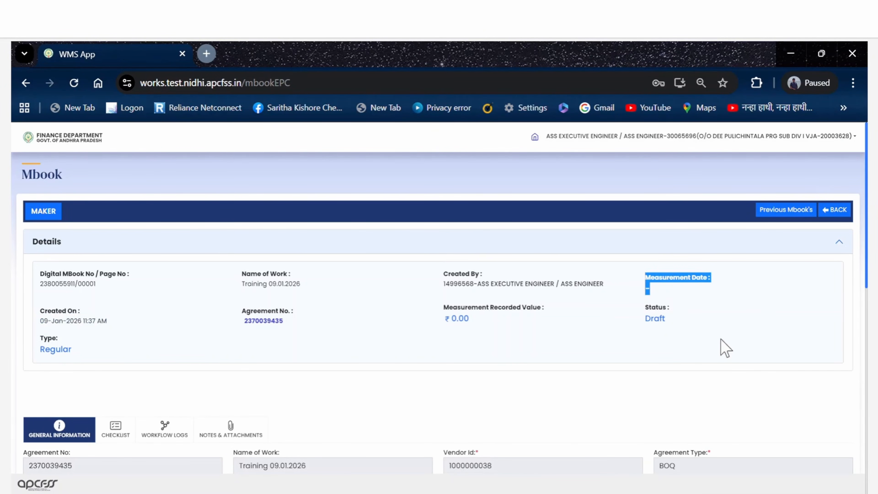
{"action": "left_click", "coordinate": [664, 293]}
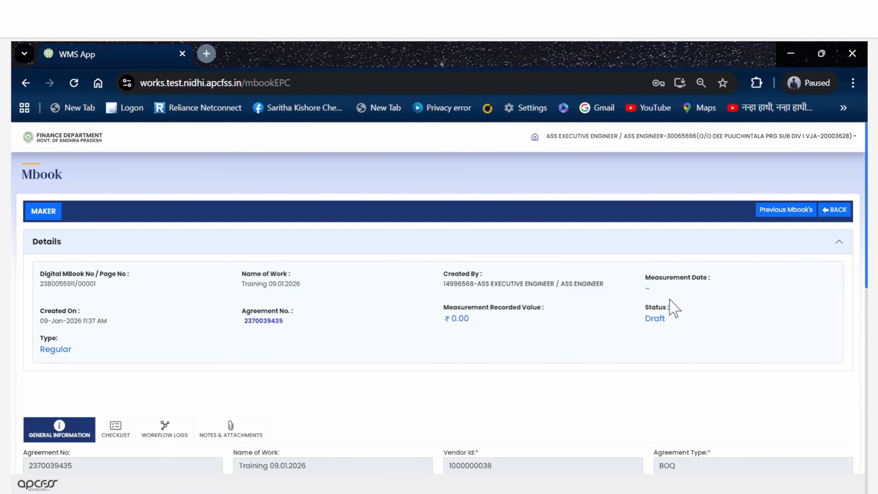
{"action": "double_click", "coordinate": [648, 288]}
{"action": "scroll", "coordinate": [273, 357], "scroll_direction": "down", "scroll_amount": 2}
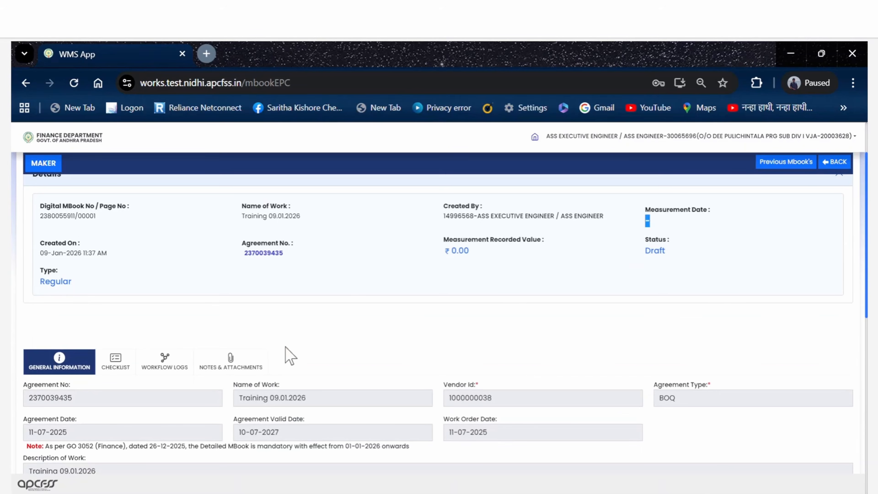
{"action": "left_click", "coordinate": [472, 250]}
{"action": "double_click", "coordinate": [473, 251]}
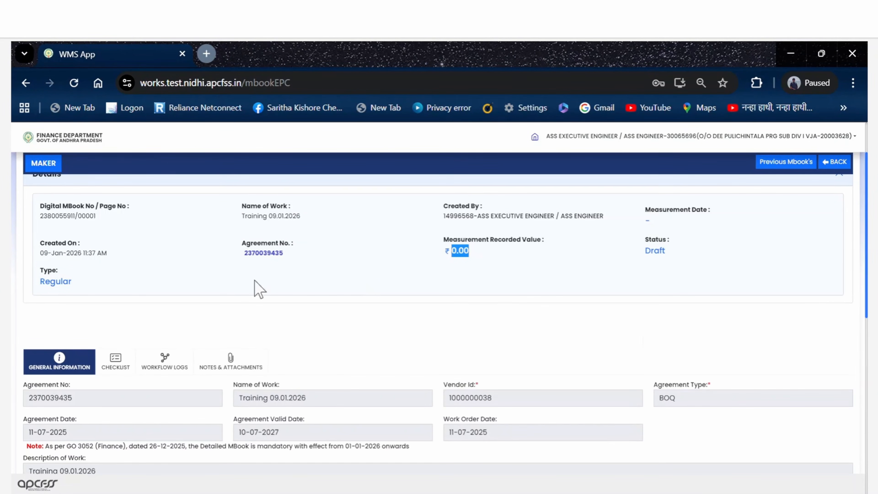
Examine the agreement date, agreement valid date and work order date in the general information
{"action": "scroll", "coordinate": [186, 284], "scroll_direction": "down", "scroll_amount": 2}
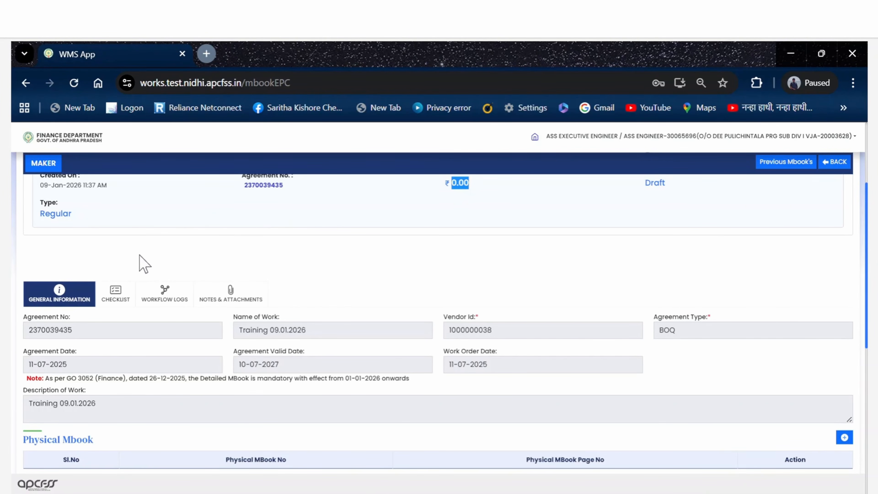
{"action": "scroll", "coordinate": [318, 263], "scroll_direction": "down", "scroll_amount": 1}
{"action": "scroll", "coordinate": [318, 263], "scroll_direction": "down", "scroll_amount": 1}
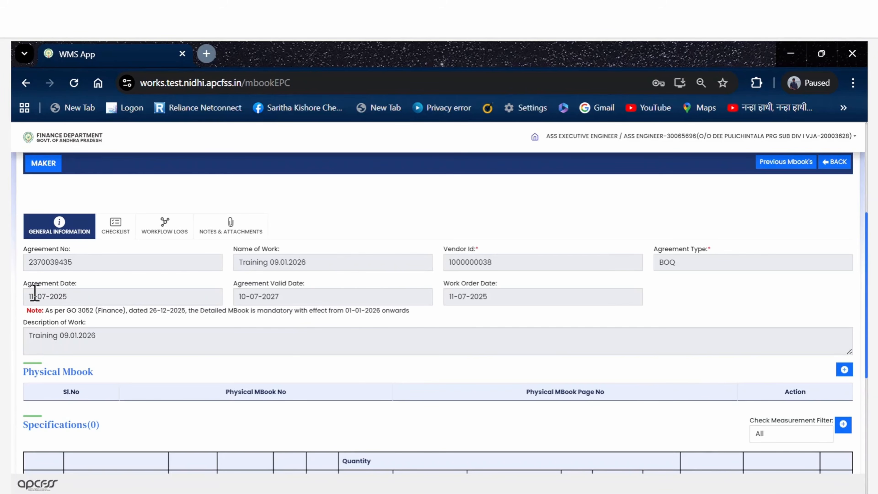
{"action": "left_click_drag", "start_coordinate": [33, 296], "coordinate": [72, 301]}
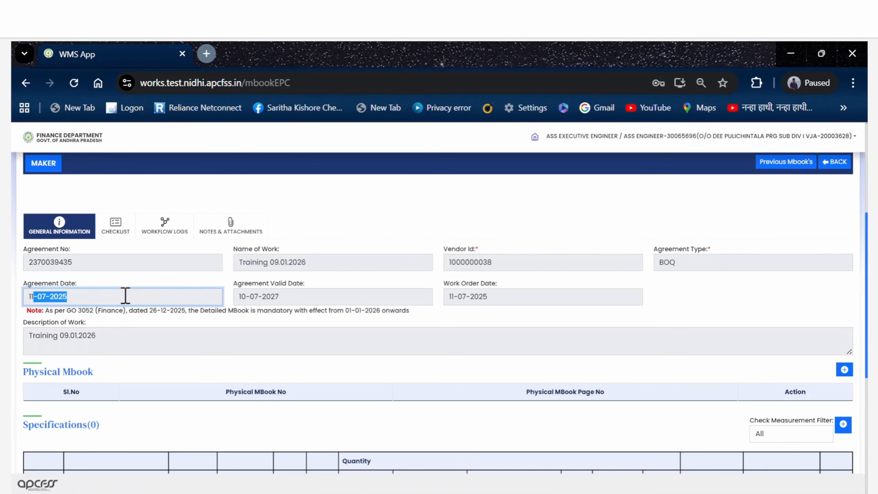
{"action": "left_click", "coordinate": [105, 296]}
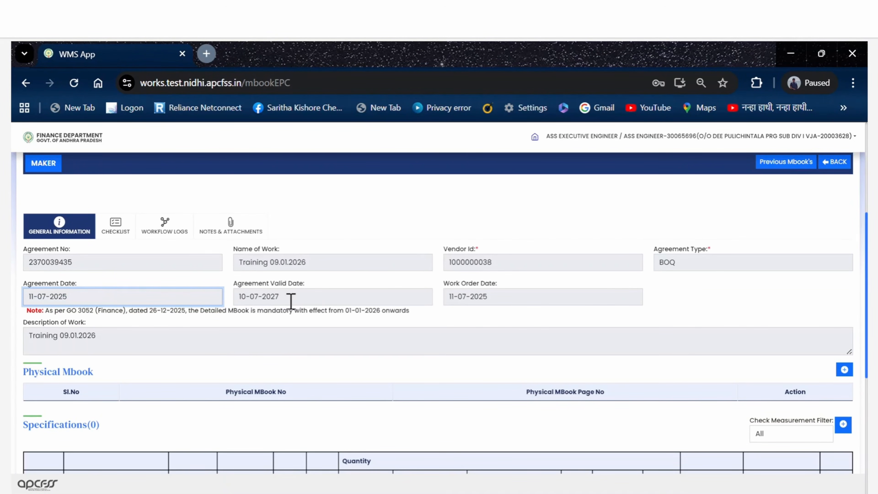
{"action": "left_click_drag", "start_coordinate": [497, 304], "coordinate": [433, 299]}
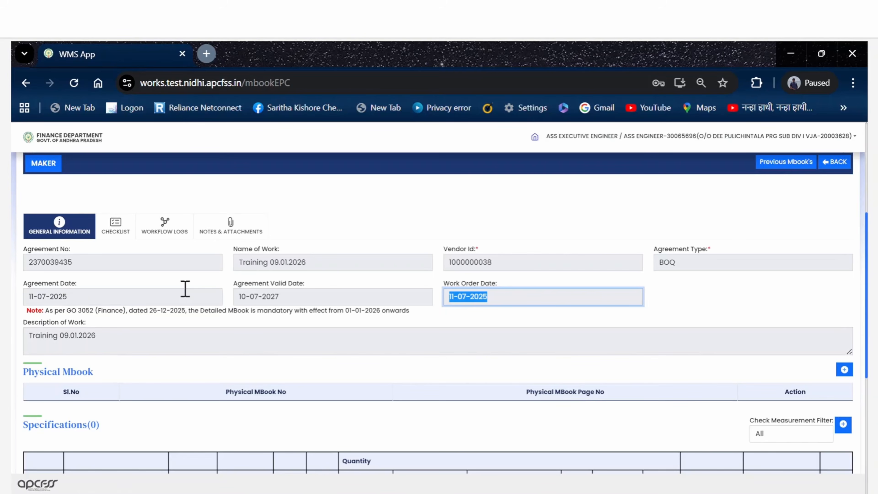
{"action": "left_click", "coordinate": [289, 295]}
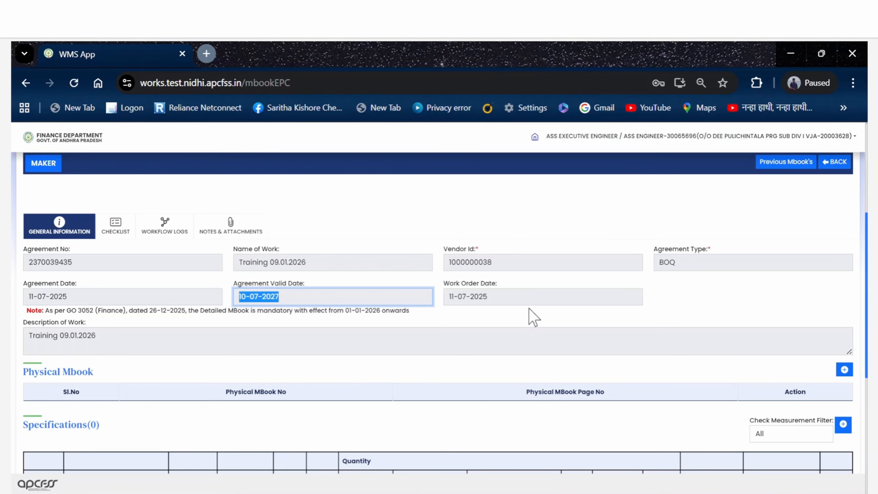
{"action": "left_click_drag", "start_coordinate": [503, 298], "coordinate": [451, 297]}
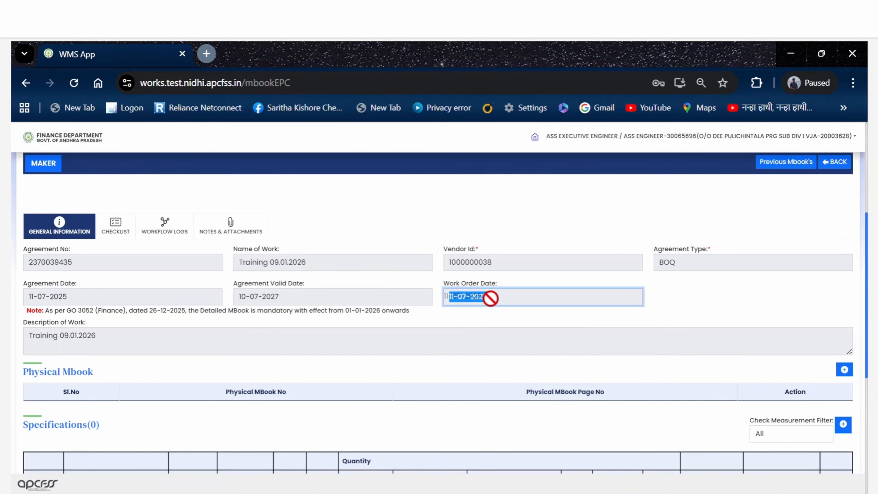
{"action": "left_click", "coordinate": [446, 299]}
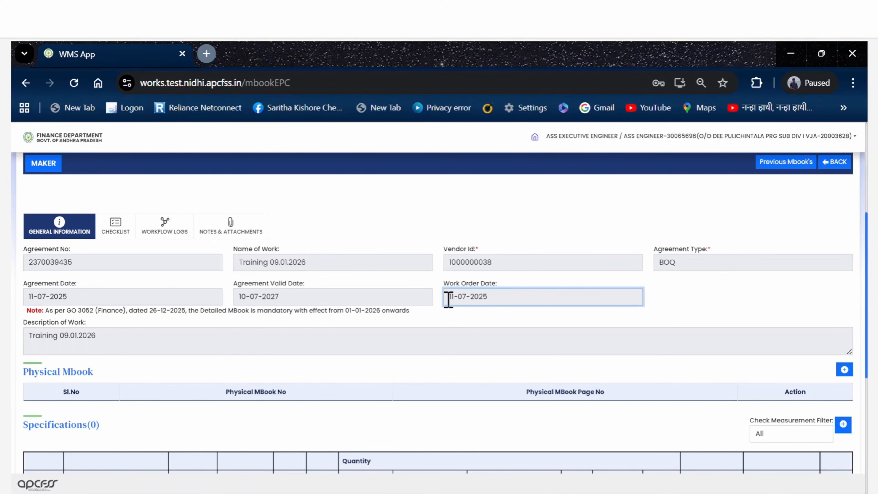
Add a Physical Mbook entry with MBook number 1345MB and page number 1-5
{"action": "scroll", "coordinate": [449, 302], "scroll_direction": "down", "scroll_amount": 3}
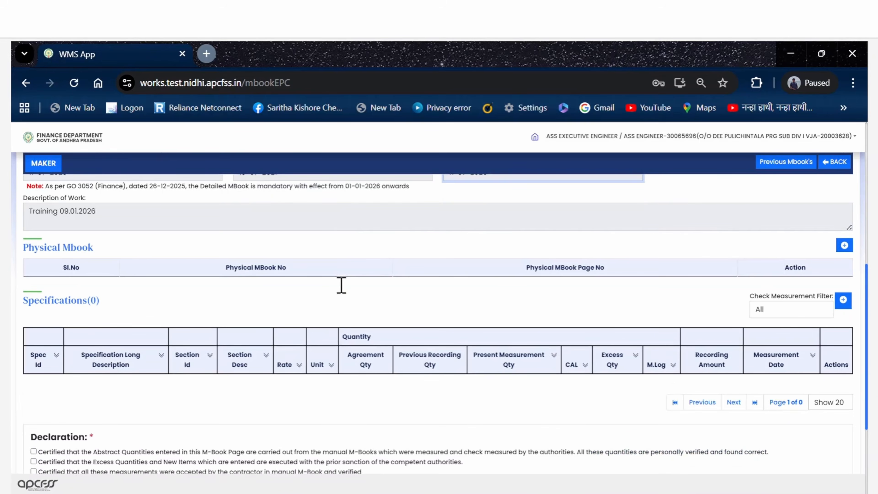
{"action": "scroll", "coordinate": [225, 284], "scroll_direction": "up", "scroll_amount": 3}
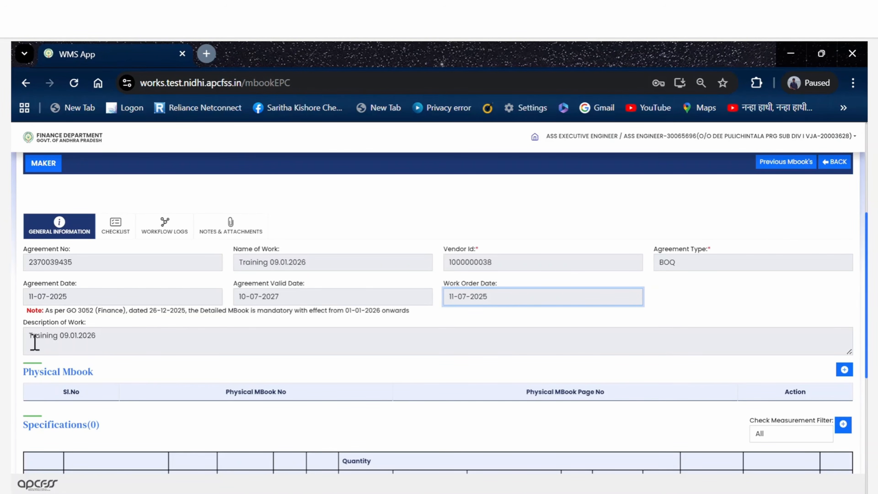
{"action": "scroll", "coordinate": [109, 342], "scroll_direction": "down", "scroll_amount": 2}
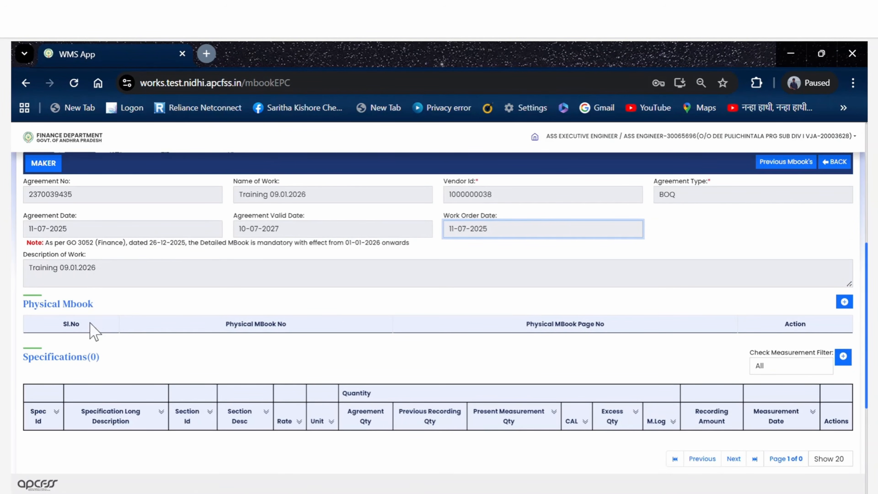
{"action": "scroll", "coordinate": [68, 353], "scroll_direction": "down", "scroll_amount": 1}
{"action": "scroll", "coordinate": [94, 346], "scroll_direction": "down", "scroll_amount": 2}
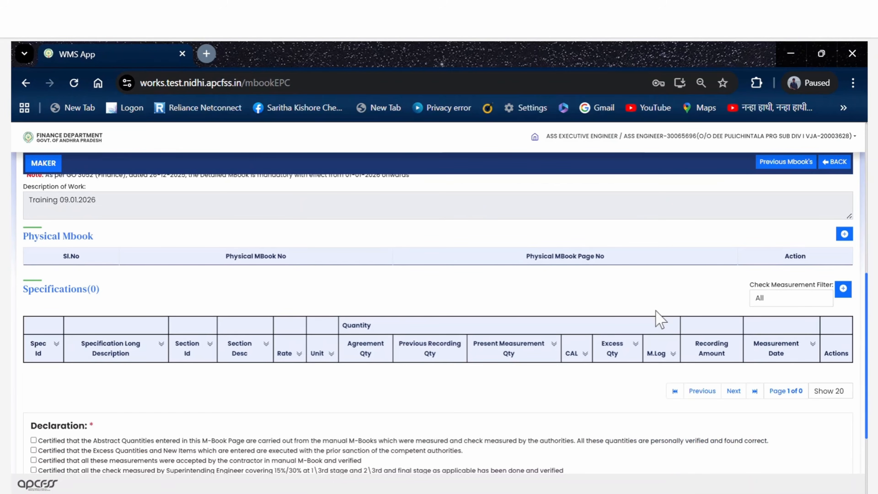
{"action": "left_click", "coordinate": [844, 235]}
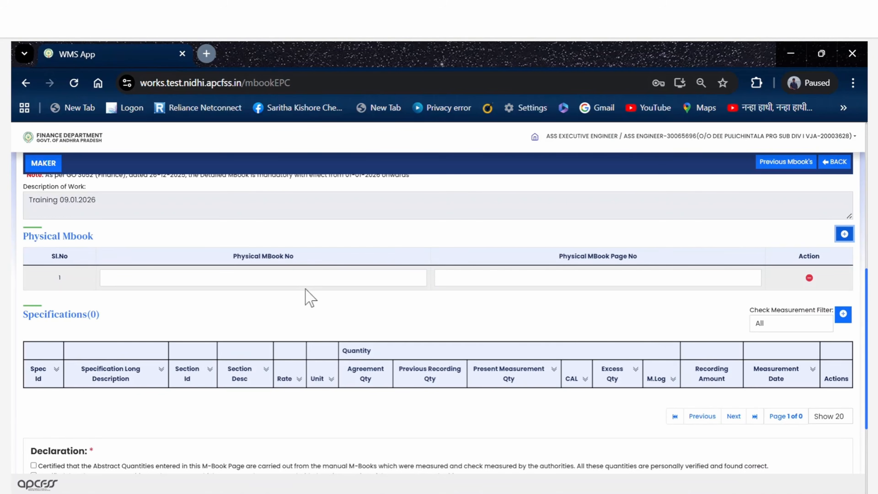
{"action": "left_click", "coordinate": [303, 279]}
{"action": "left_click", "coordinate": [220, 310]}
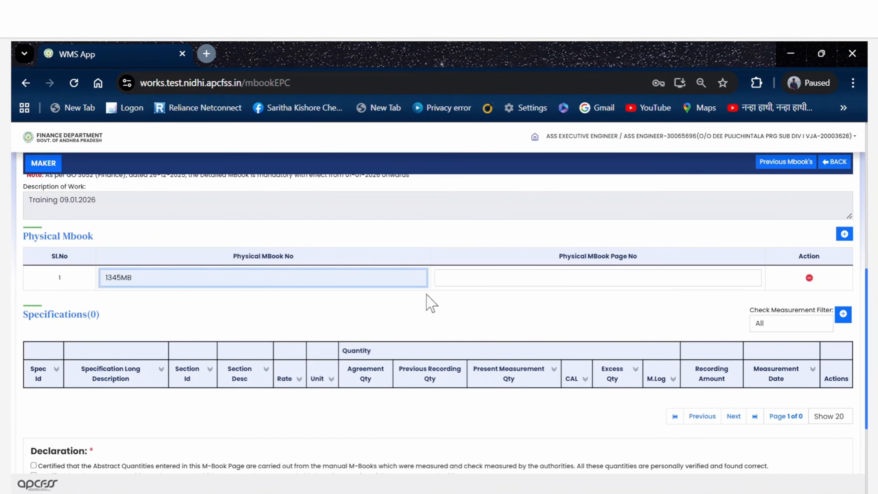
{"action": "left_click", "coordinate": [512, 280]}
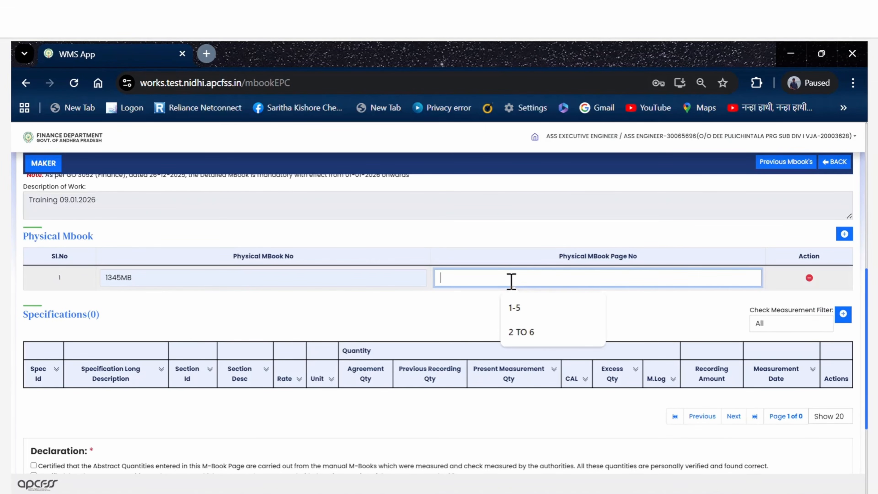
{"action": "left_click", "coordinate": [518, 311]}
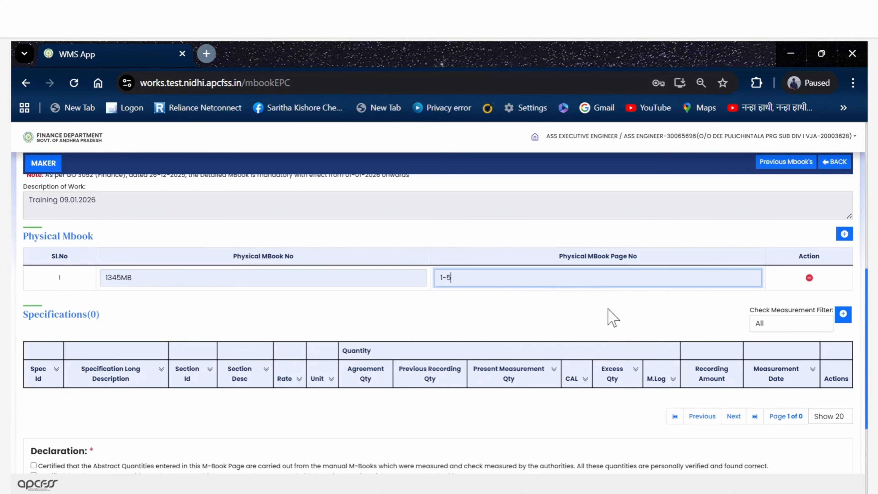
{"action": "left_click", "coordinate": [641, 311]}
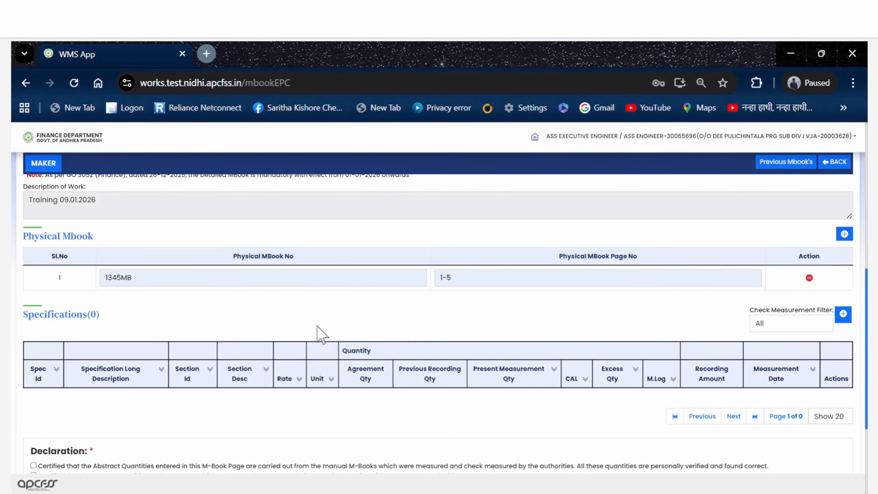
Start adding specifications to the Mbook
{"action": "scroll", "coordinate": [323, 337], "scroll_direction": "down", "scroll_amount": 2}
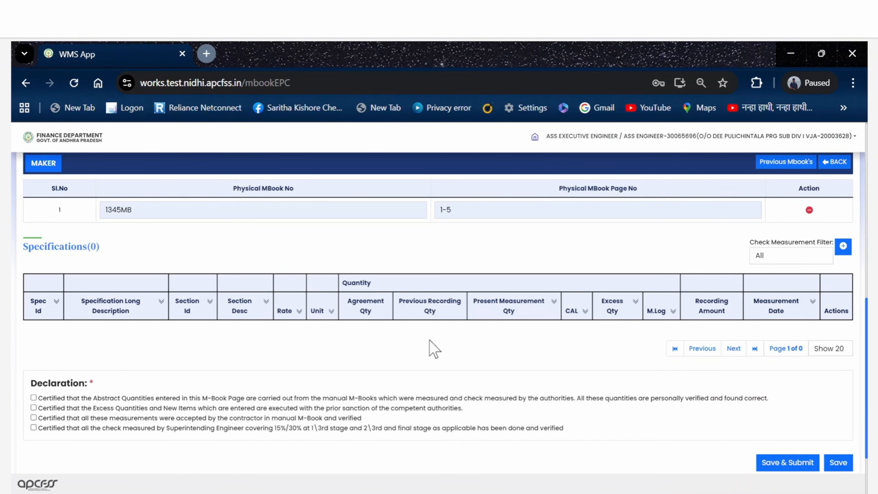
{"action": "left_click", "coordinate": [843, 246]}
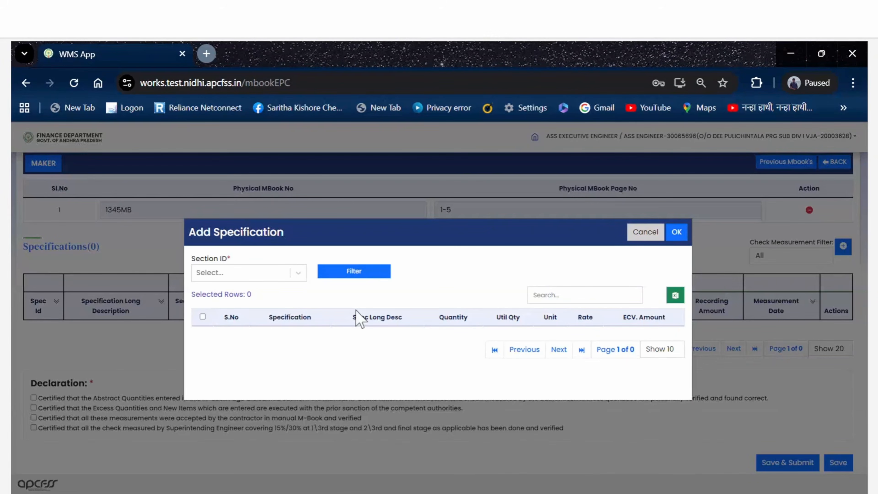
{"action": "left_click", "coordinate": [277, 279]}
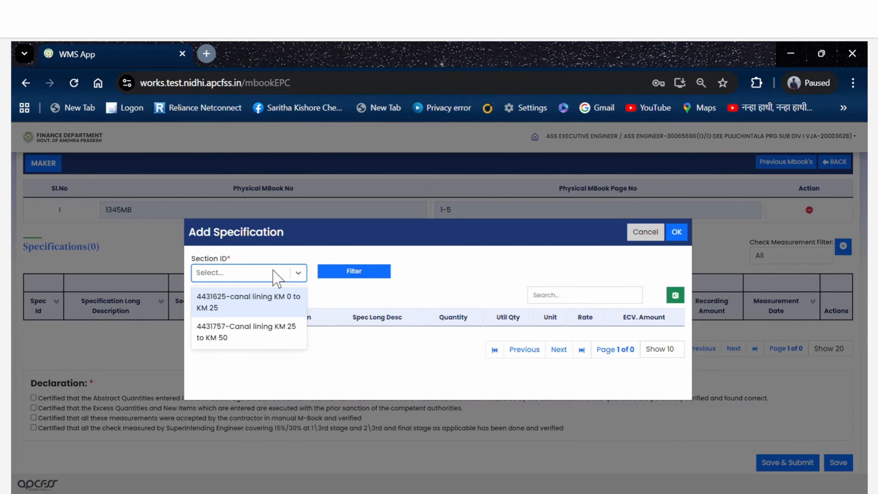
{"action": "left_click", "coordinate": [249, 301]}
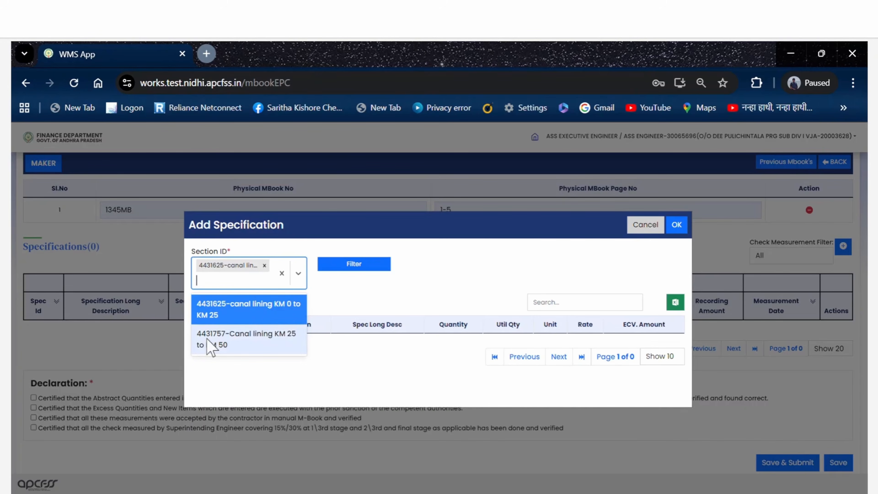
{"action": "left_click", "coordinate": [245, 343]}
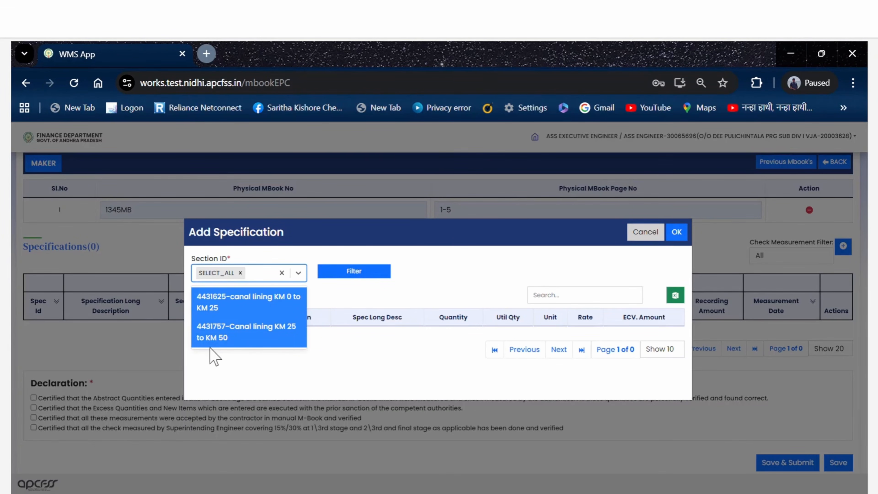
{"action": "left_click", "coordinate": [282, 273]}
Filter the specifications by section 4431625-canal lining KM 0 to KM 25
{"action": "left_click", "coordinate": [275, 274]}
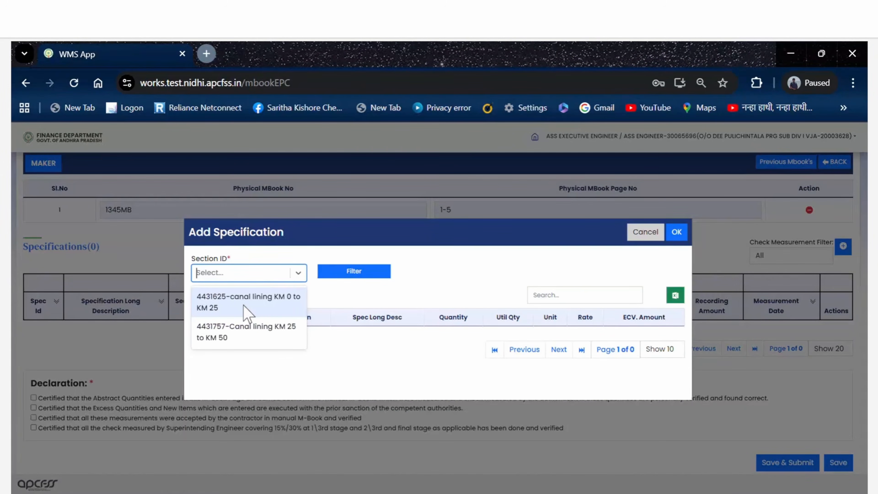
{"action": "left_click", "coordinate": [284, 303]}
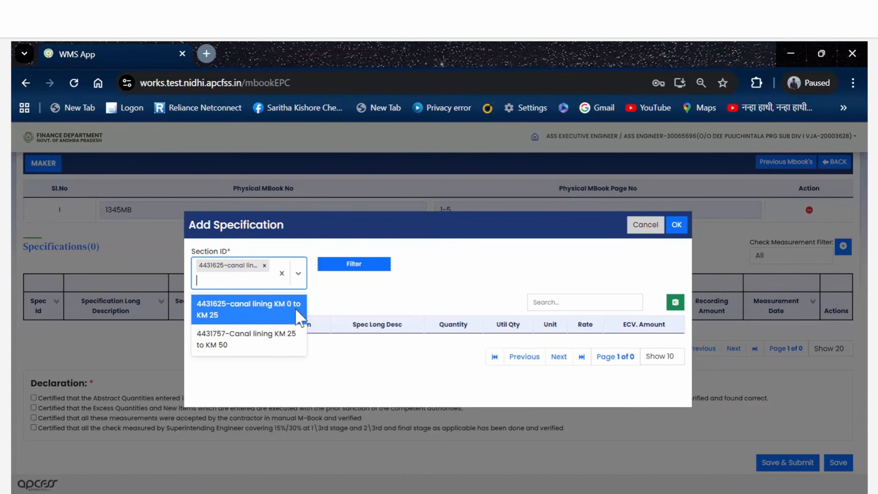
{"action": "left_click", "coordinate": [358, 267]}
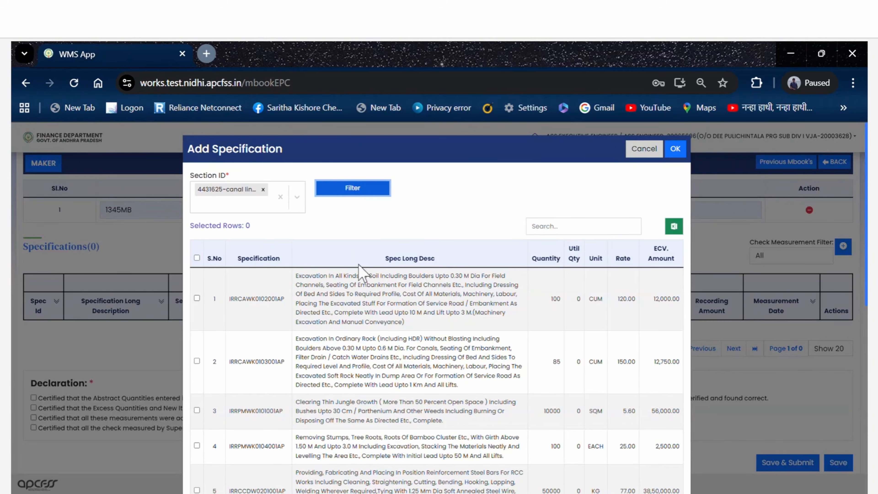
Set the specification list to show 40 rows per page and look through the listed items
{"action": "scroll", "coordinate": [359, 272], "scroll_direction": "down", "scroll_amount": 10}
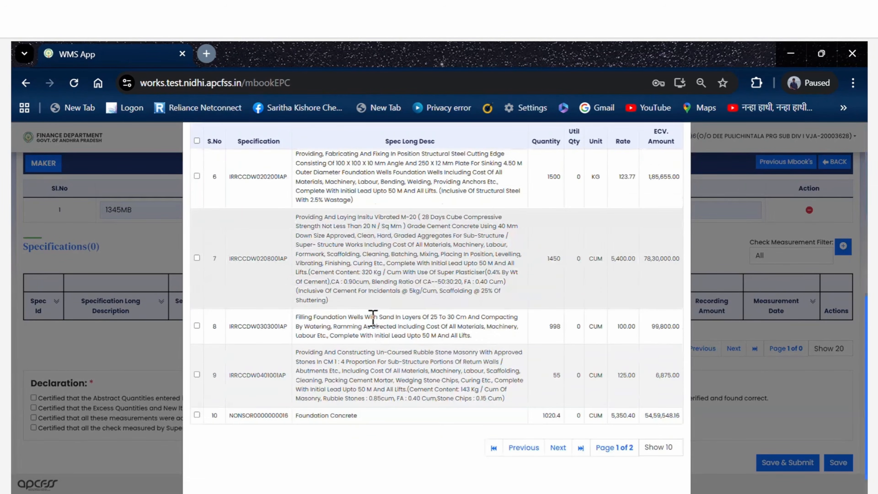
{"action": "left_click", "coordinate": [669, 433]}
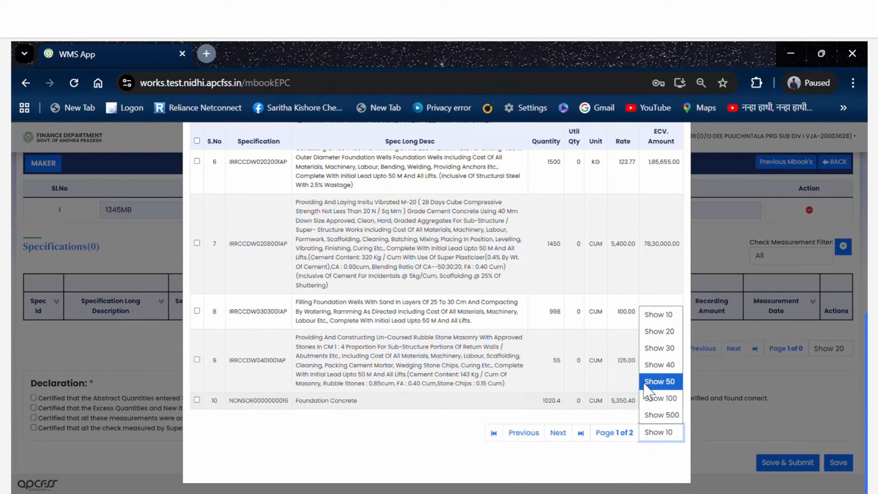
{"action": "left_click", "coordinate": [659, 364]}
{"action": "scroll", "coordinate": [332, 394], "scroll_direction": "down", "scroll_amount": 2}
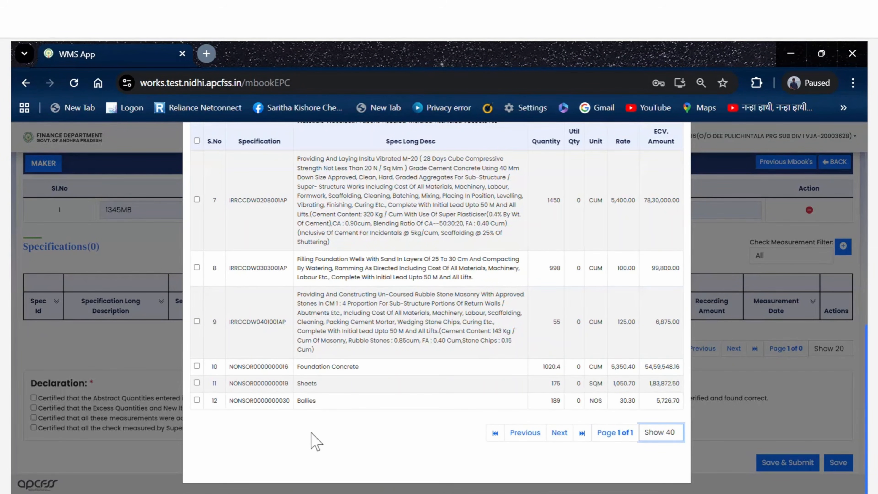
{"action": "scroll", "coordinate": [314, 441], "scroll_direction": "up", "scroll_amount": 10}
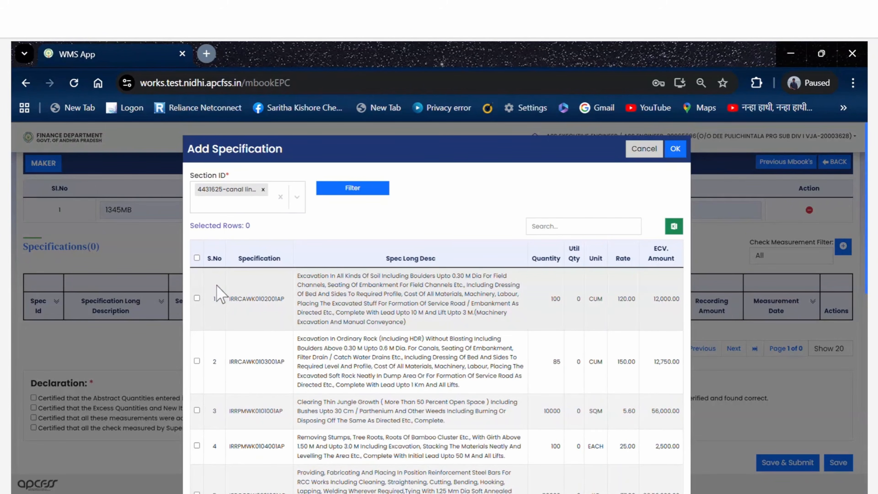
Select the specifications IRRCAWK0102001AP for excavation in all kinds of soil and IRRPMWK0101001AP for clearing thin jungle growth
{"action": "left_click", "coordinate": [196, 299]}
{"action": "scroll", "coordinate": [242, 346], "scroll_direction": "down", "scroll_amount": 5}
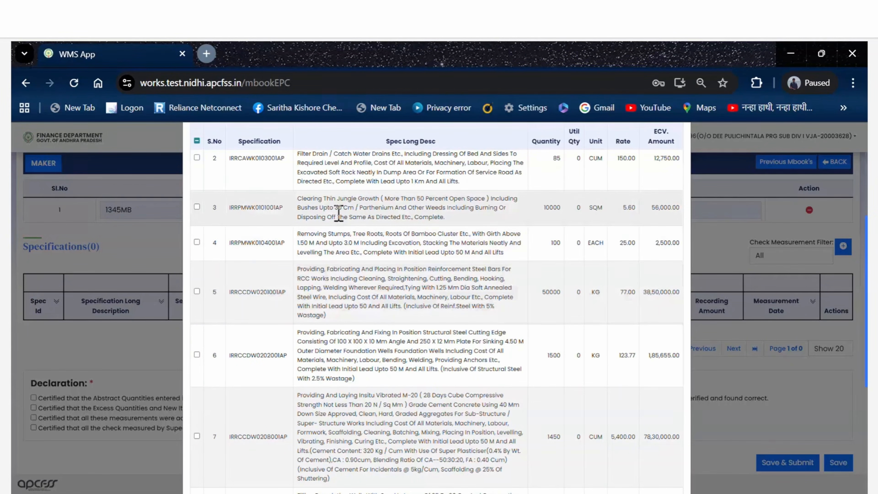
{"action": "left_click", "coordinate": [196, 207]}
{"action": "scroll", "coordinate": [214, 283], "scroll_direction": "up", "scroll_amount": 1}
{"action": "scroll", "coordinate": [225, 295], "scroll_direction": "up", "scroll_amount": 2}
{"action": "scroll", "coordinate": [225, 295], "scroll_direction": "down", "scroll_amount": 3}
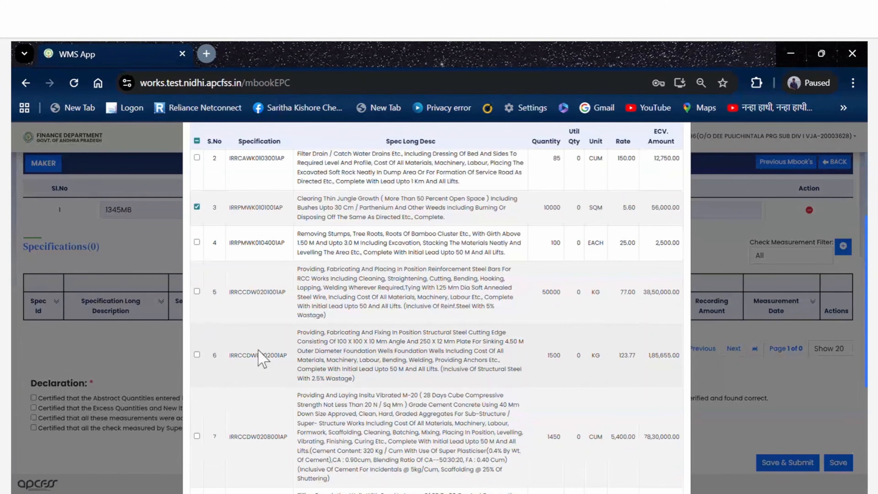
{"action": "scroll", "coordinate": [242, 333], "scroll_direction": "down", "scroll_amount": 4}
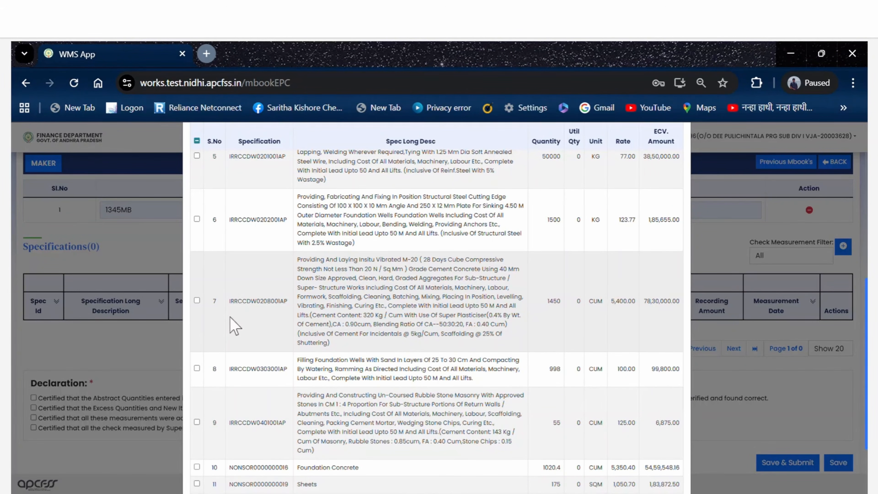
{"action": "scroll", "coordinate": [245, 329], "scroll_direction": "down", "scroll_amount": 2}
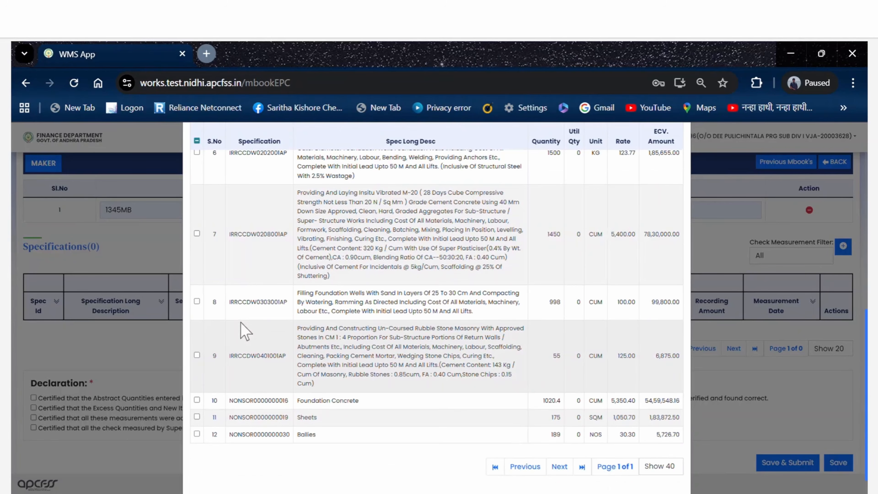
{"action": "scroll", "coordinate": [245, 331], "scroll_direction": "up", "scroll_amount": 4}
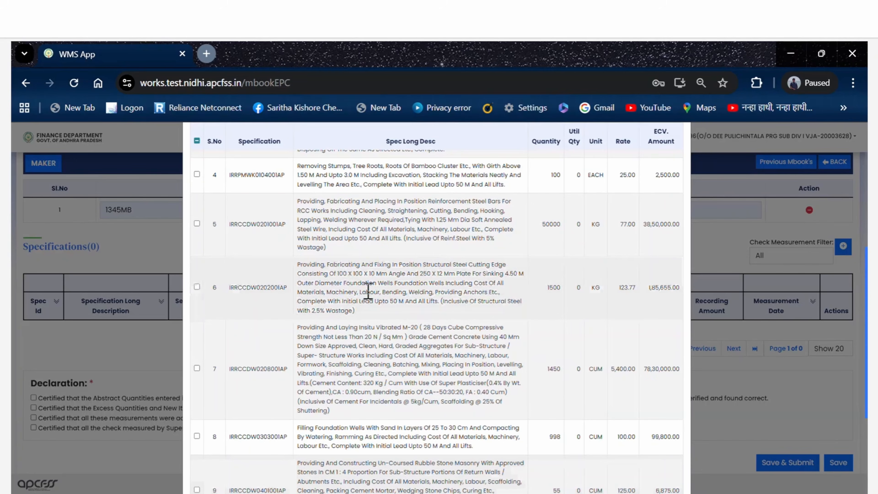
{"action": "left_click", "coordinate": [196, 287]}
{"action": "scroll", "coordinate": [228, 310], "scroll_direction": "down", "scroll_amount": 4}
{"action": "scroll", "coordinate": [238, 315], "scroll_direction": "down", "scroll_amount": 1}
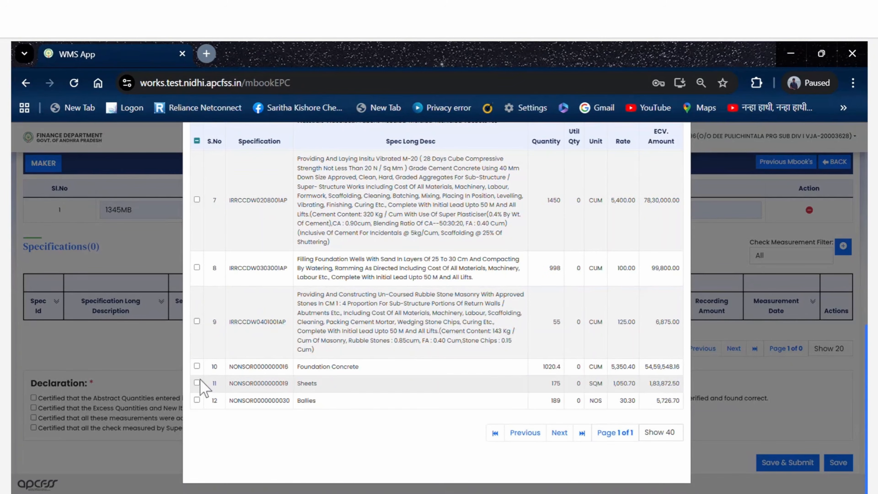
{"action": "left_click", "coordinate": [196, 401]}
Review the selected rows and add the four chosen specifications to the Mbook
{"action": "scroll", "coordinate": [322, 361], "scroll_direction": "up", "scroll_amount": 12}
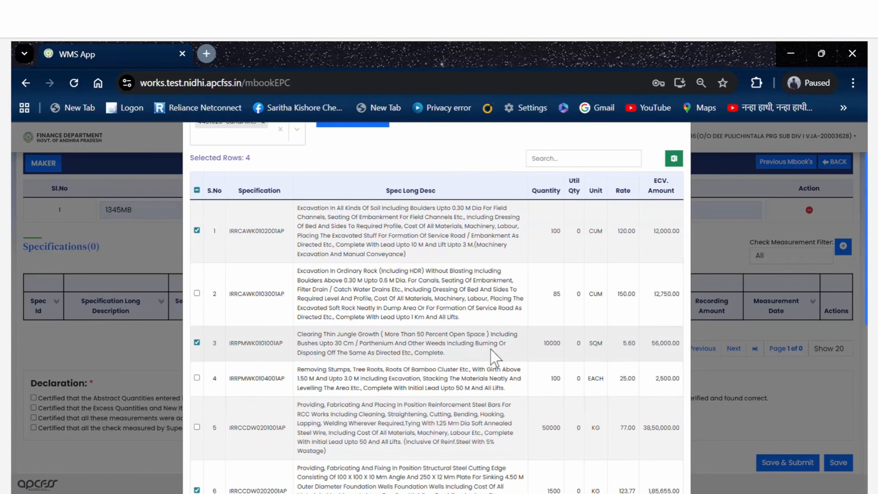
{"action": "scroll", "coordinate": [484, 328], "scroll_direction": "down", "scroll_amount": 10}
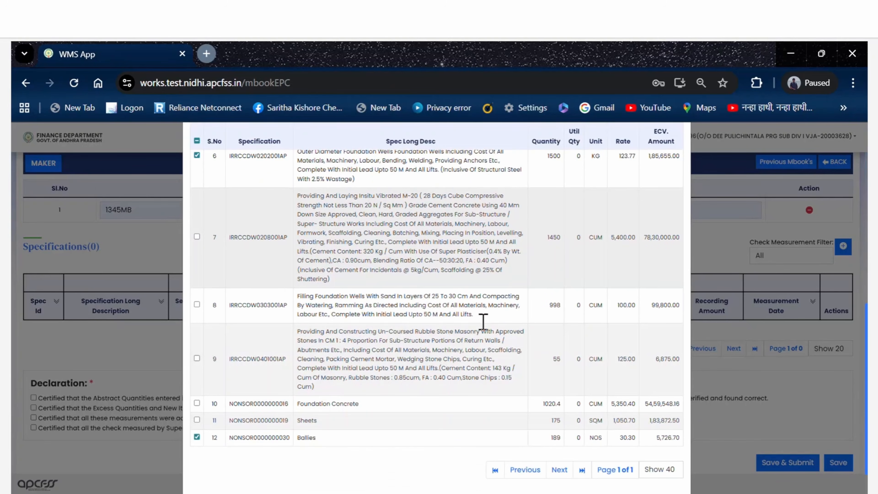
{"action": "scroll", "coordinate": [506, 325], "scroll_direction": "up", "scroll_amount": 5}
{"action": "scroll", "coordinate": [507, 325], "scroll_direction": "up", "scroll_amount": 5}
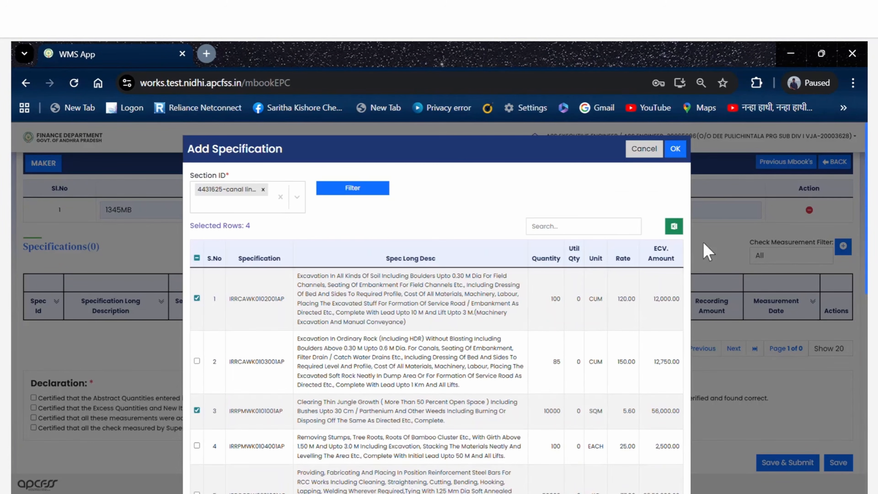
{"action": "left_click", "coordinate": [676, 149]}
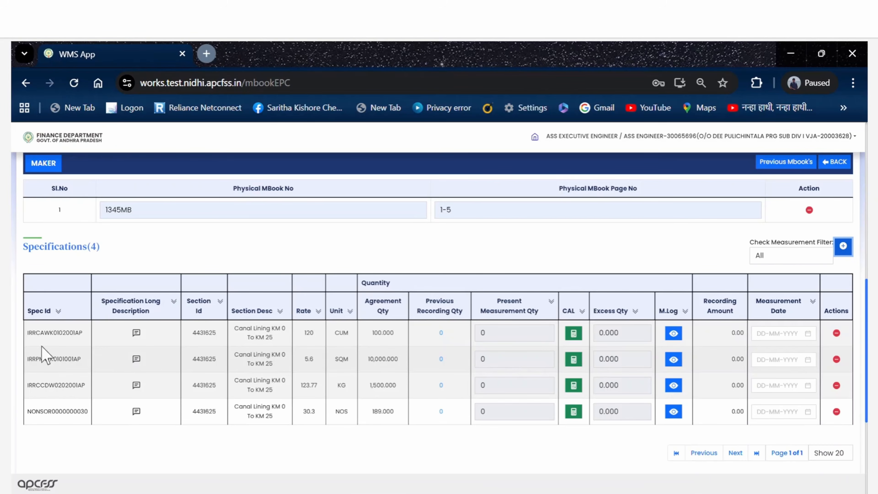
Examine the spec IDs, long descriptions and section IDs of the added specifications
{"action": "mouse_move", "coordinate": [51, 334]}
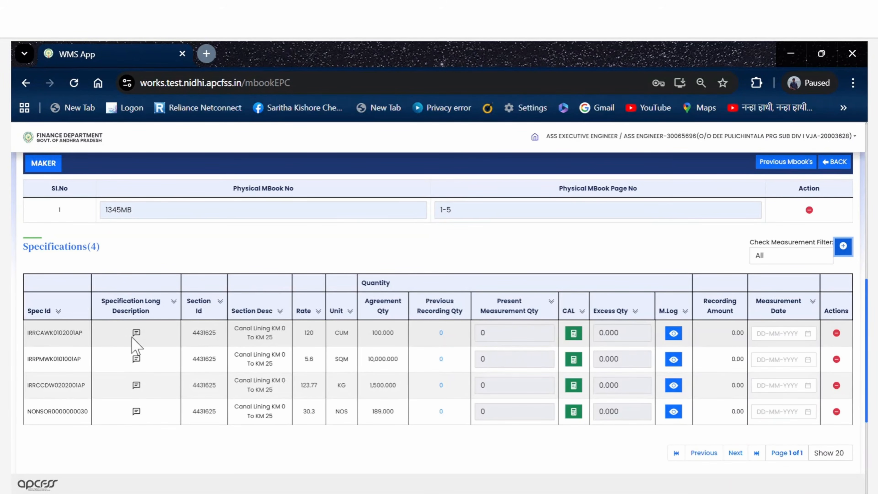
{"action": "mouse_move", "coordinate": [135, 333]}
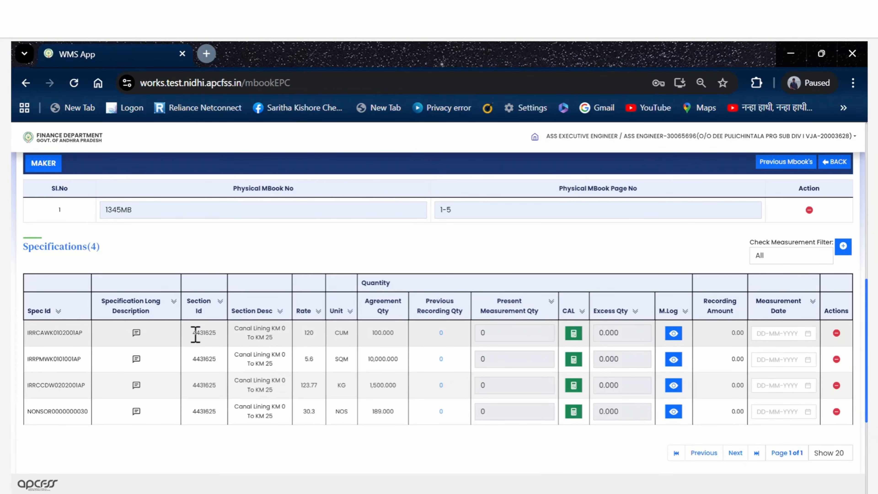
{"action": "left_click_drag", "start_coordinate": [193, 333], "coordinate": [220, 332]}
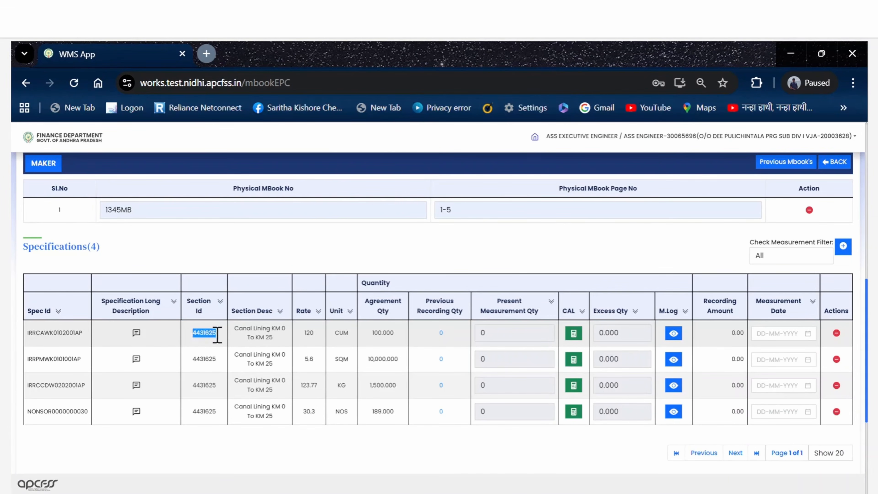
{"action": "double_click", "coordinate": [195, 361]}
{"action": "left_click", "coordinate": [207, 442]}
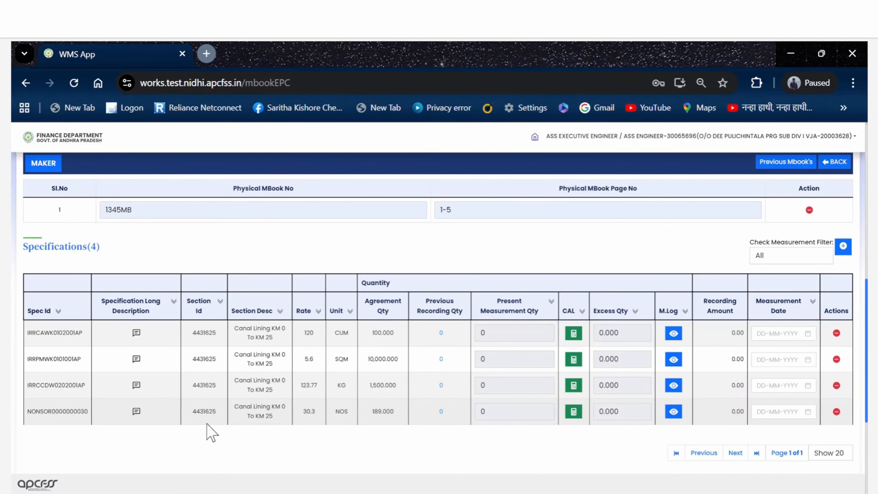
Examine the present measurement quantity, excess quantity and measurement date fields of the excavation specification IRRCAWK0102001AP
{"action": "mouse_move", "coordinate": [82, 336]}
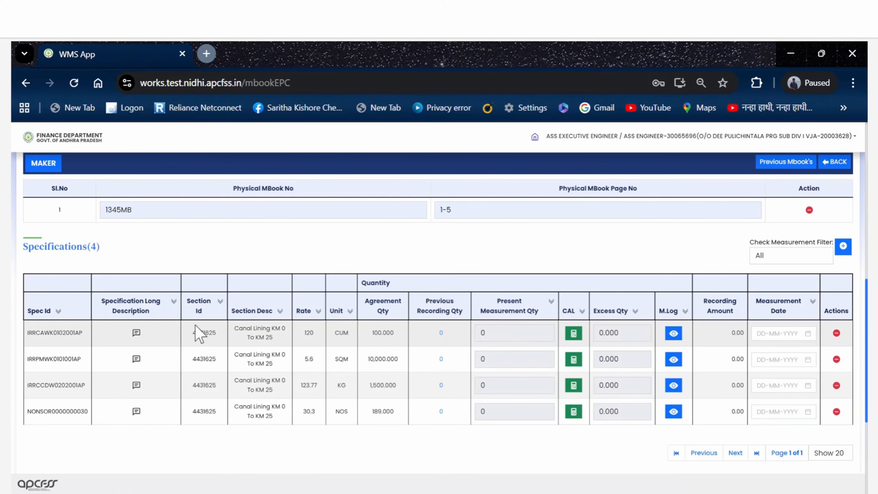
{"action": "mouse_move", "coordinate": [27, 334]}
{"action": "left_click", "coordinate": [506, 335]}
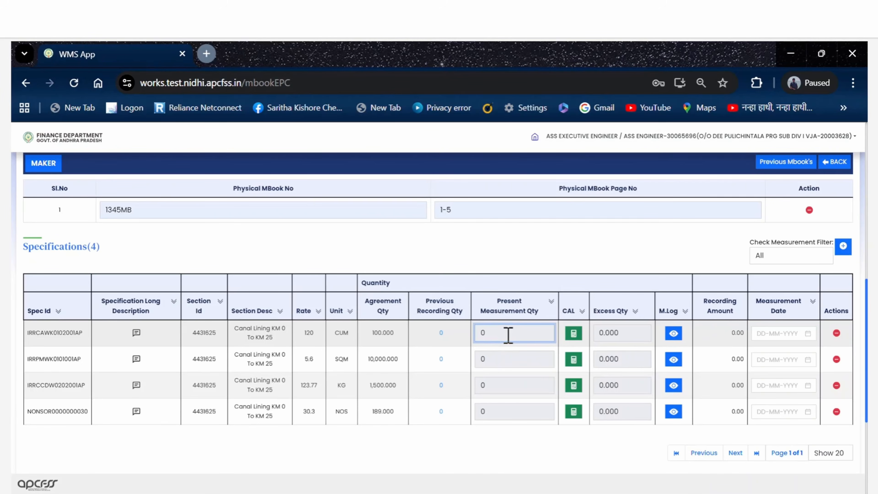
{"action": "double_click", "coordinate": [480, 334]}
{"action": "left_click", "coordinate": [481, 333]}
{"action": "left_click_drag", "start_coordinate": [479, 332], "coordinate": [507, 333]}
{"action": "left_click", "coordinate": [546, 335]}
{"action": "left_click_drag", "start_coordinate": [628, 334], "coordinate": [598, 335]}
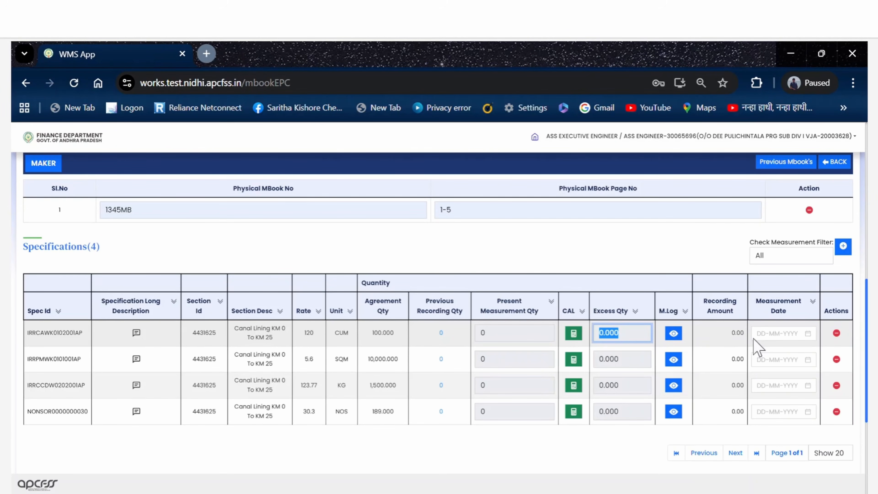
{"action": "left_click", "coordinate": [775, 335]}
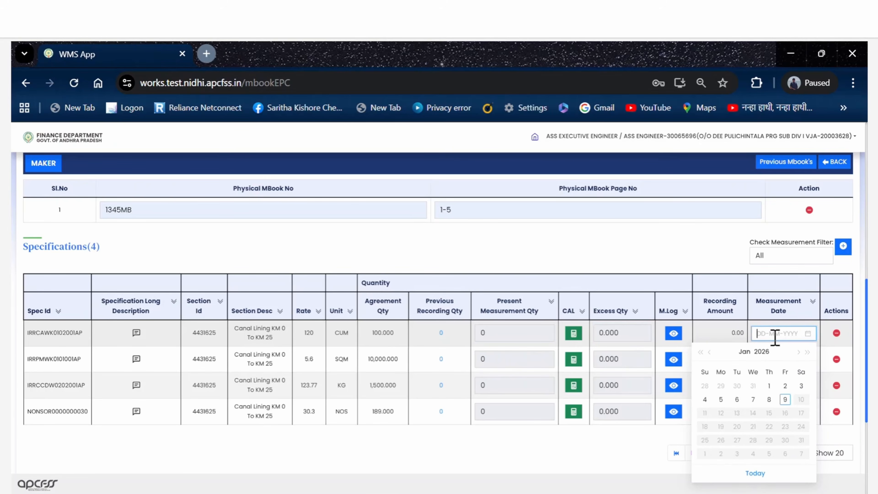
{"action": "left_click", "coordinate": [731, 264]}
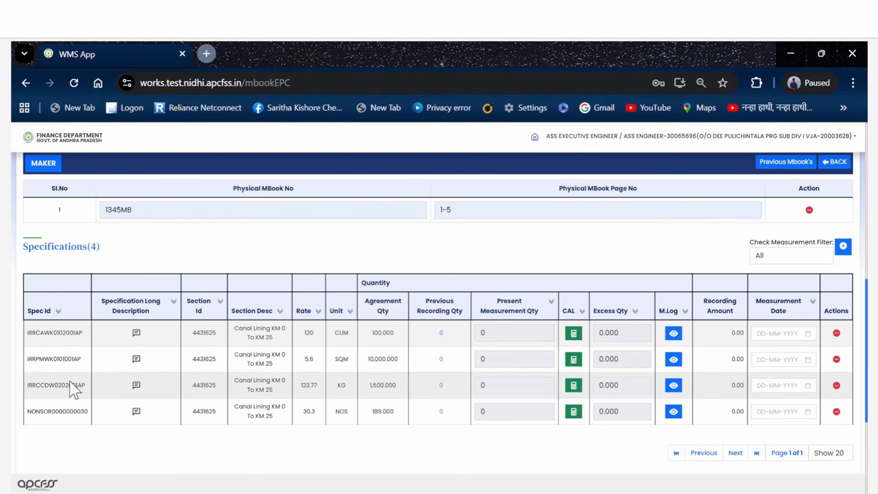
Open the measurement calculation for specification IRRPMWK0101001AP and choose Rectangle as its shape
{"action": "mouse_move", "coordinate": [36, 386]}
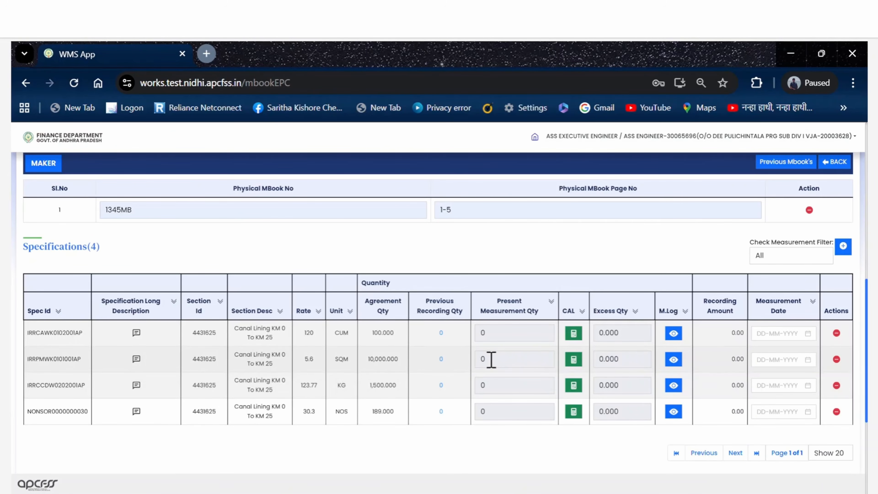
{"action": "left_click", "coordinate": [574, 362]}
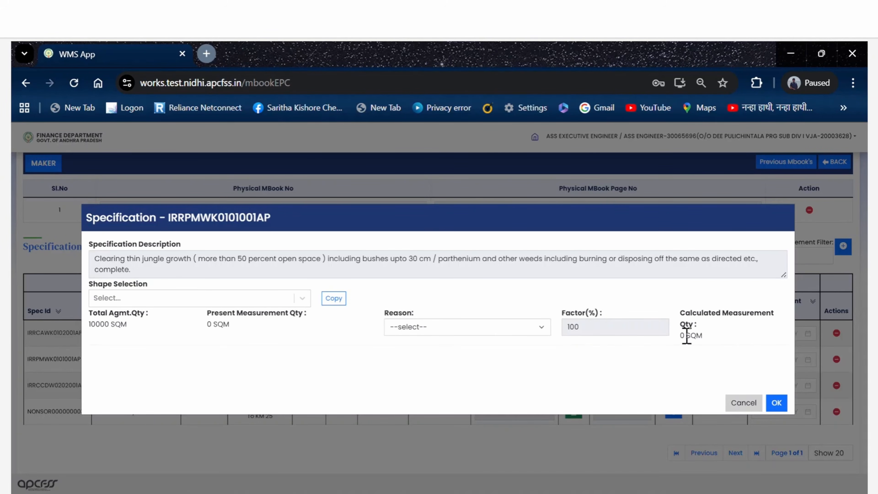
{"action": "left_click_drag", "start_coordinate": [686, 336], "coordinate": [707, 340]}
{"action": "left_click", "coordinate": [181, 300]}
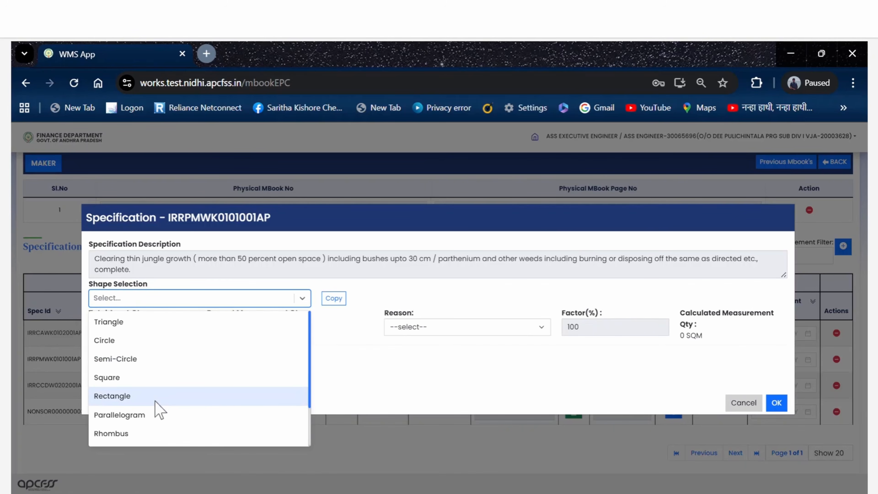
{"action": "left_click", "coordinate": [112, 395]}
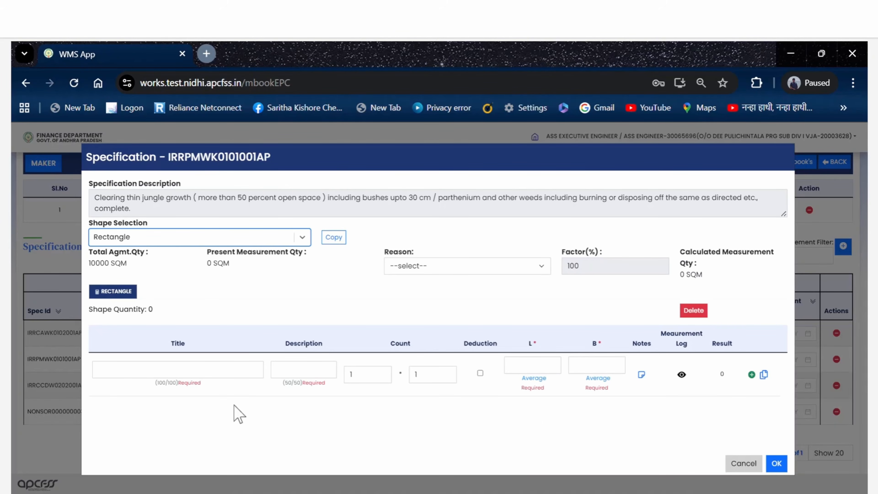
Title the rectangle's first measurement row "JUNGLE CLEARANCE"
{"action": "left_click", "coordinate": [166, 370]}
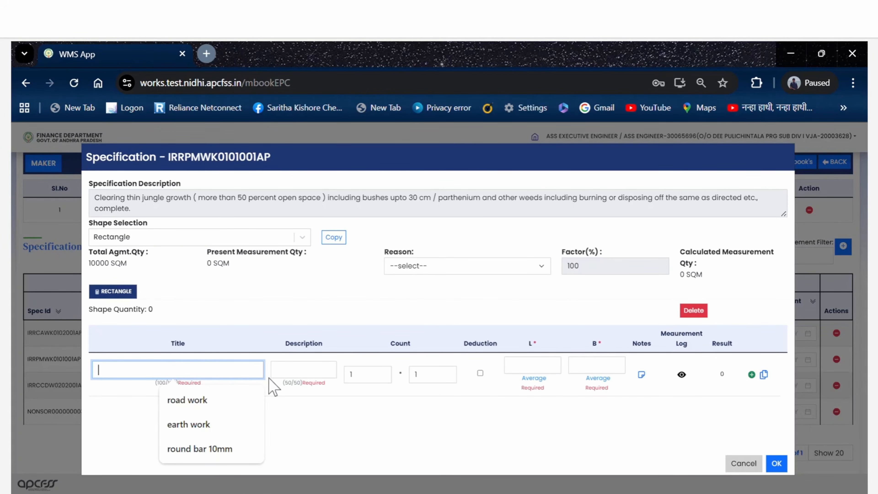
{"action": "left_click", "coordinate": [291, 371]}
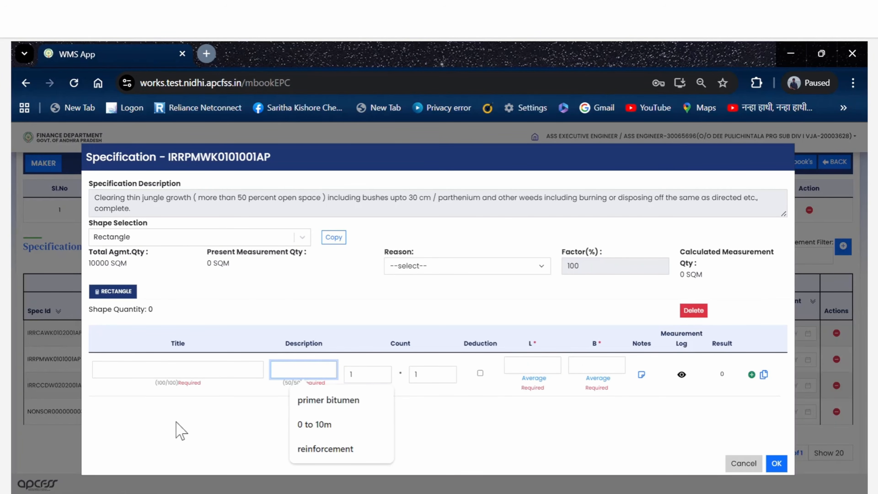
{"action": "left_click", "coordinate": [162, 374]}
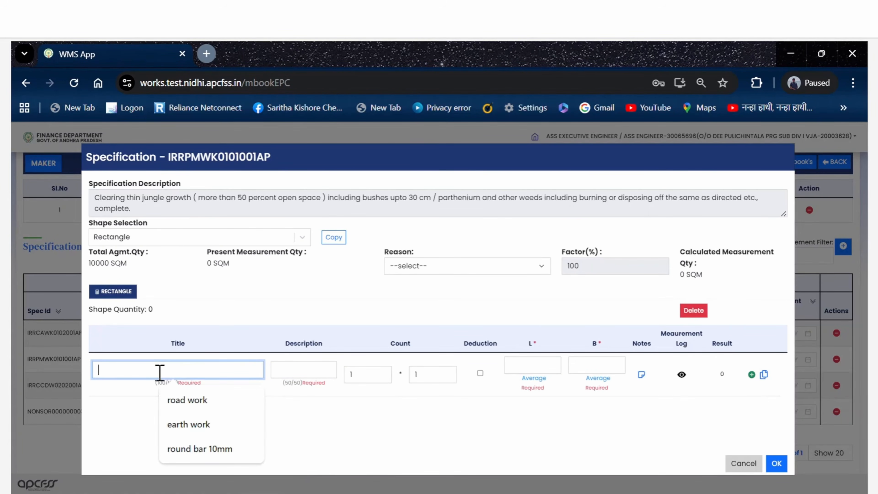
{"action": "type", "text": "JU"}
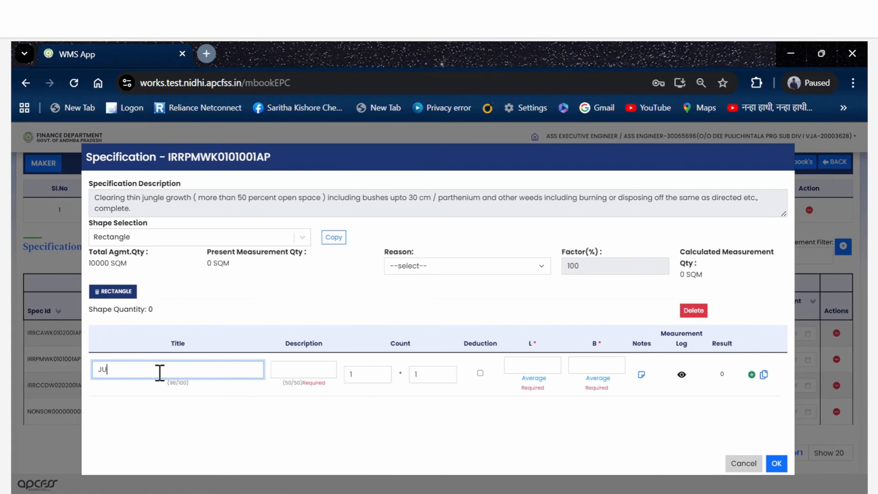
{"action": "type", "text": "NGLE CLEARANCE"}
{"action": "left_click", "coordinate": [301, 369]}
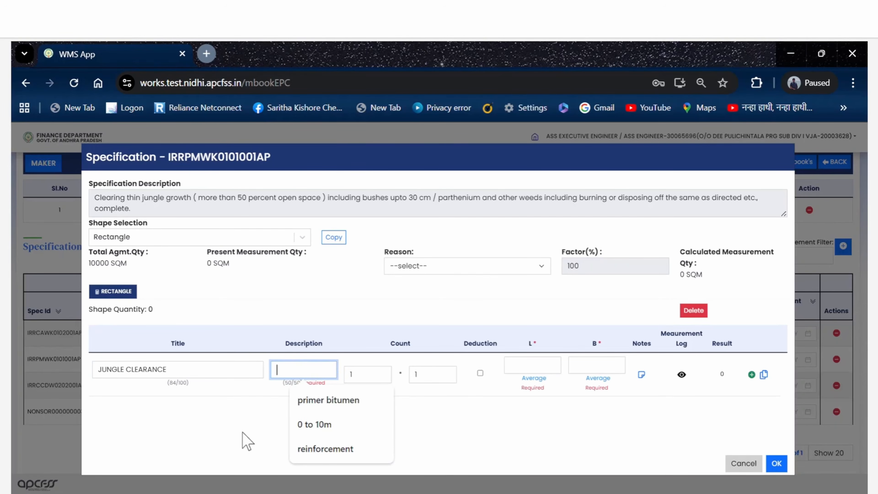
{"action": "type", "text": "ON CAMNA"}
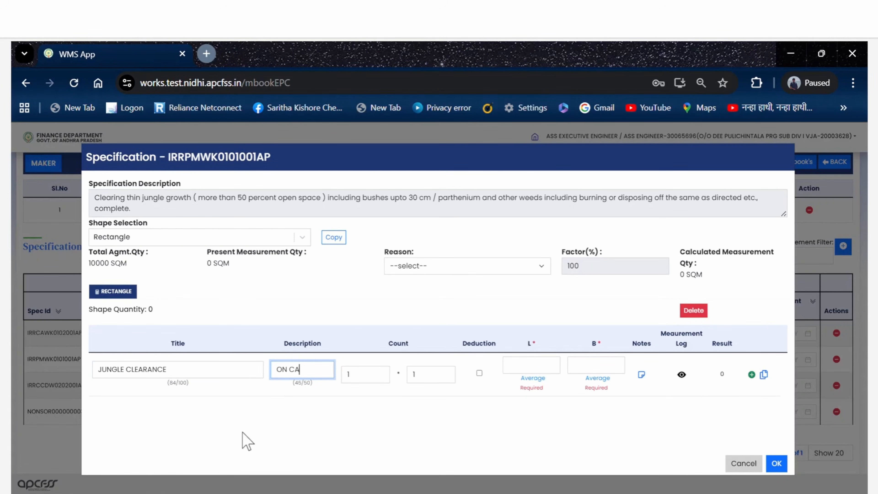
{"action": "key", "text": "BackSpace"}
{"action": "key", "text": "BackSpace"}
{"action": "key", "text": "BackSpace"}
{"action": "key", "text": "BackSpace"}
{"action": "type", "text": "ANAL BUND"}
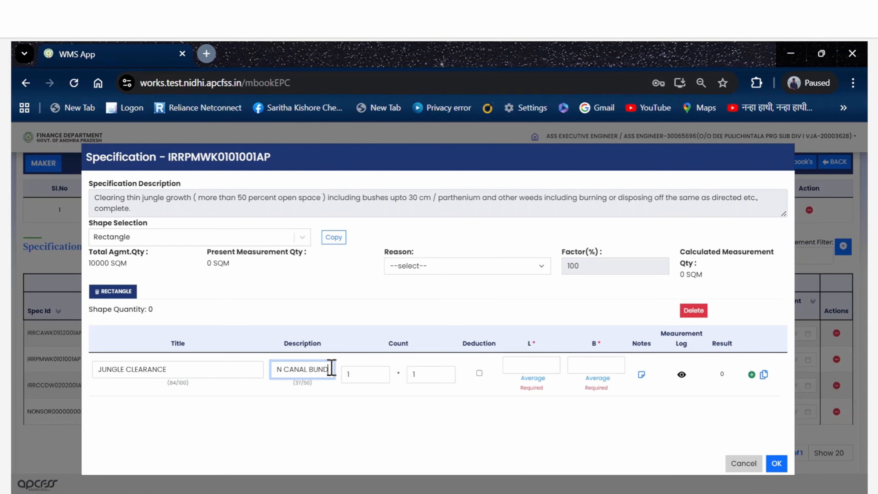
{"action": "left_click_drag", "start_coordinate": [331, 366], "coordinate": [253, 373]}
{"action": "key", "text": "ctrl+v"}
{"action": "key", "text": "BackSpace"}
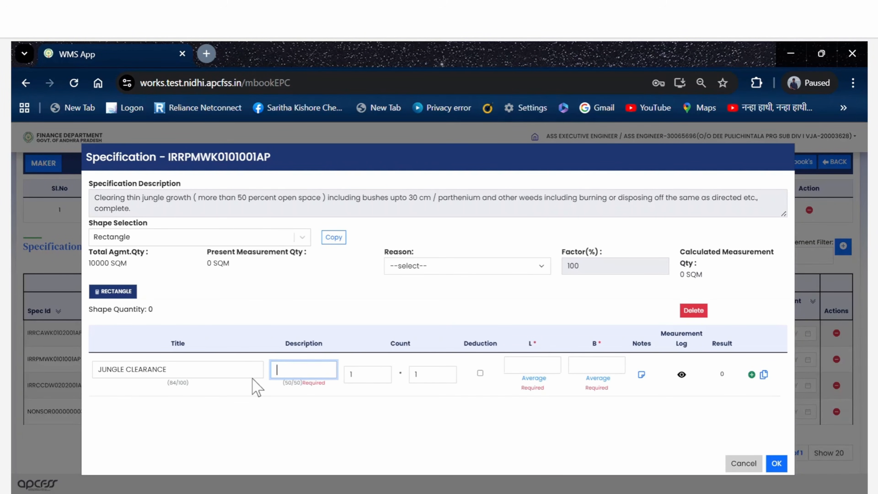
Extend the row's title to "JUNGLE CLEARANCE ON CANAL R/B" and describe it as "FROM 0.00 TO 100M"
{"action": "left_click", "coordinate": [206, 373]}
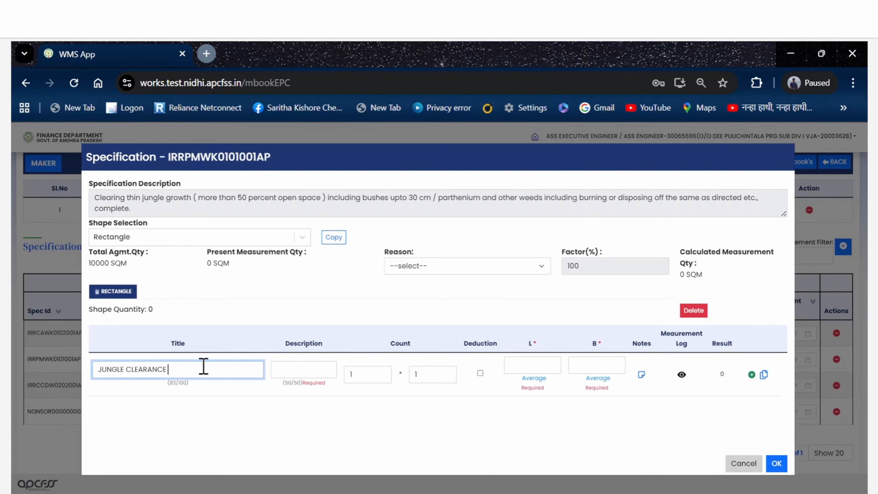
{"action": "type", "text": "ON CANAL R/B"}
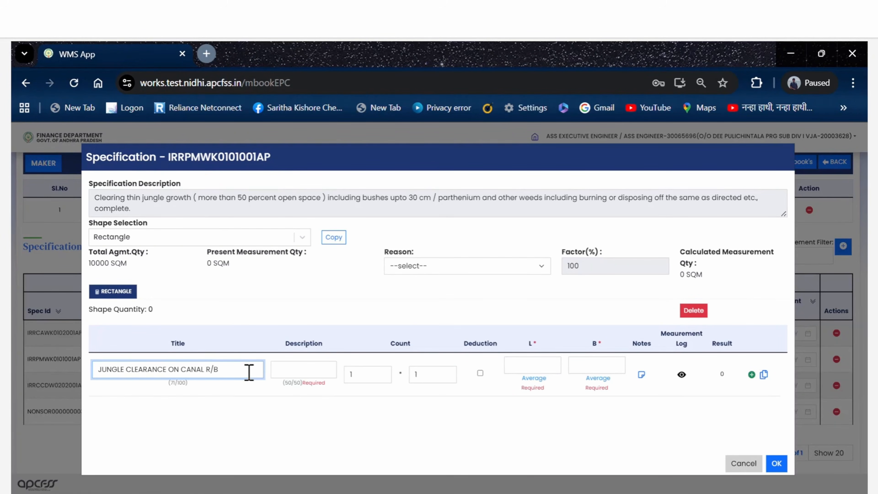
{"action": "left_click", "coordinate": [311, 371]}
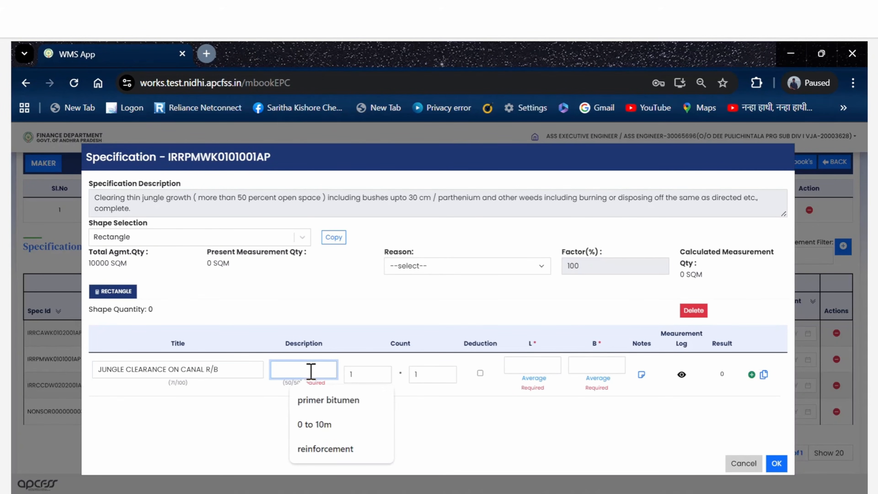
{"action": "type", "text": "FROM "}
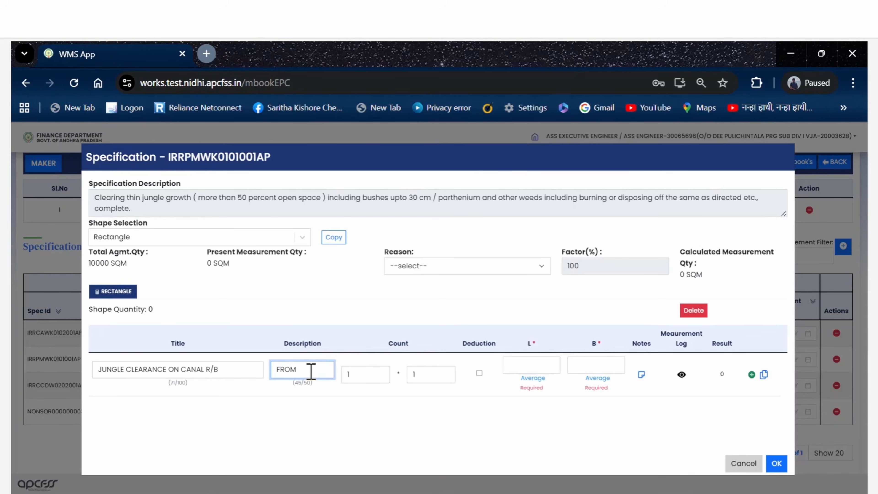
{"action": "type", "text": "0.000TO 100M"}
Set the jungle clearance row's length to 100 and breadth to 3, and check its calculated result
{"action": "left_click", "coordinate": [516, 365]}
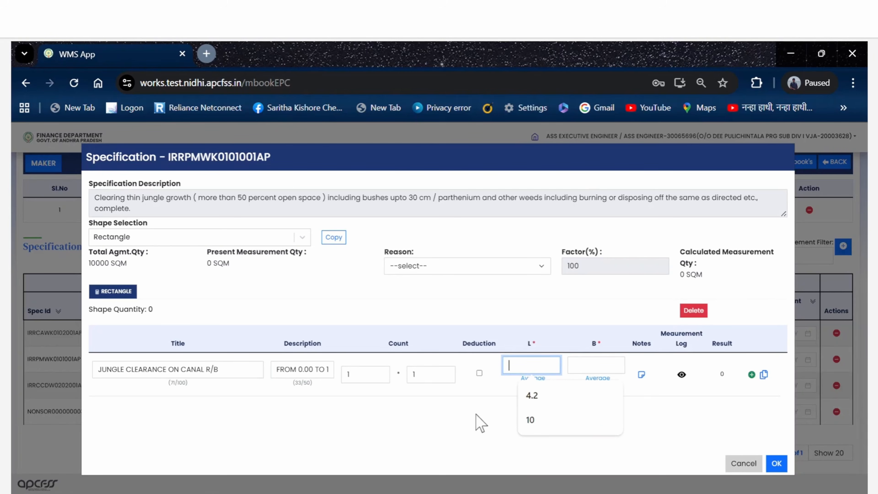
{"action": "type", "text": "100"}
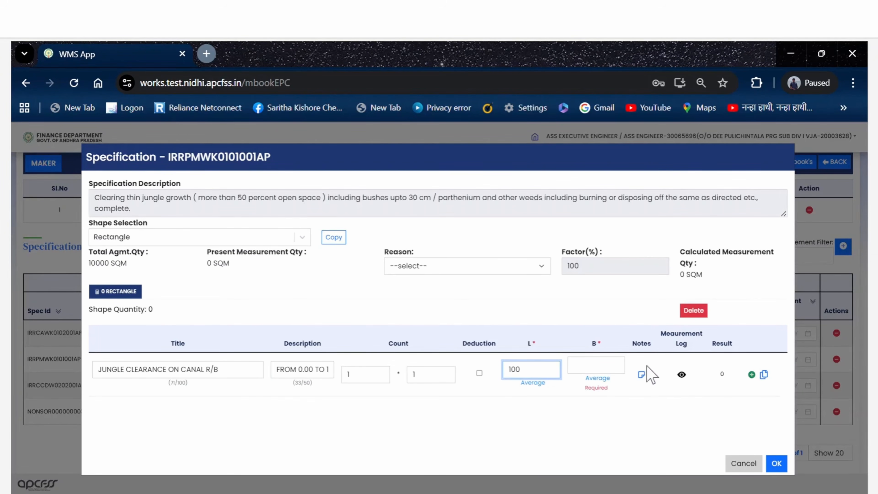
{"action": "left_click", "coordinate": [613, 367]}
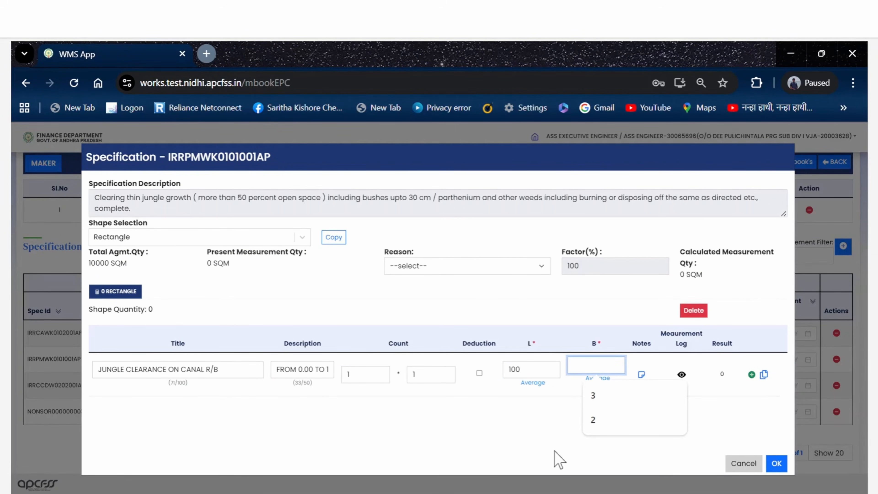
{"action": "type", "text": "3"}
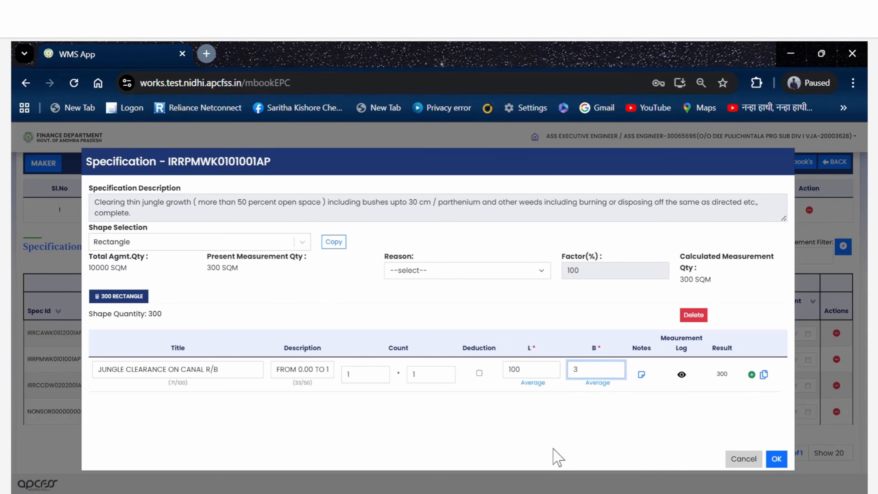
{"action": "left_click", "coordinate": [548, 413]}
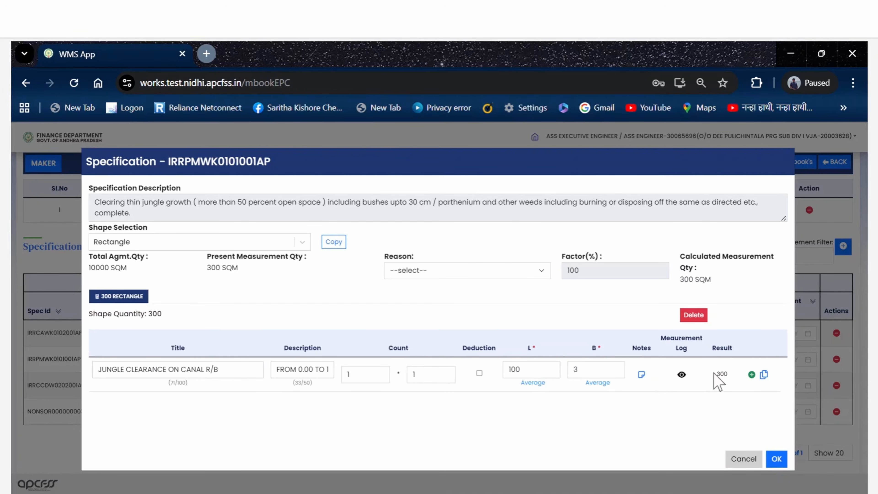
{"action": "double_click", "coordinate": [728, 373]}
{"action": "left_click", "coordinate": [751, 375]}
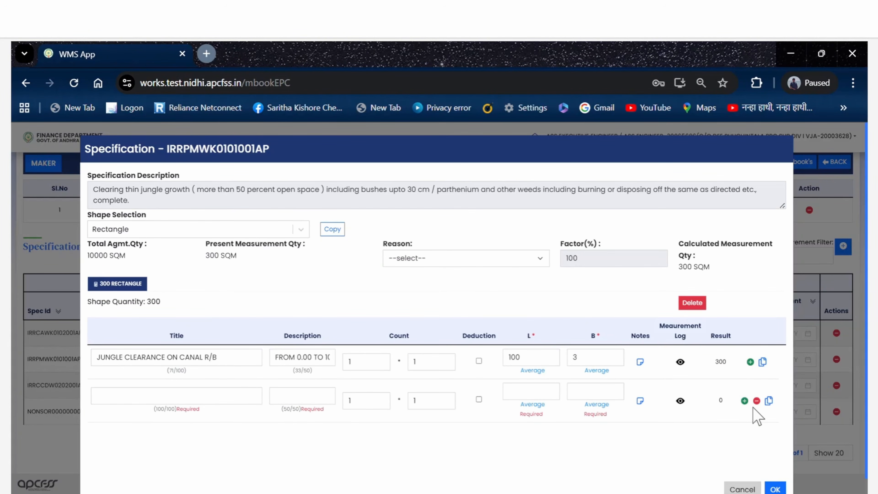
{"action": "left_click", "coordinate": [757, 400]}
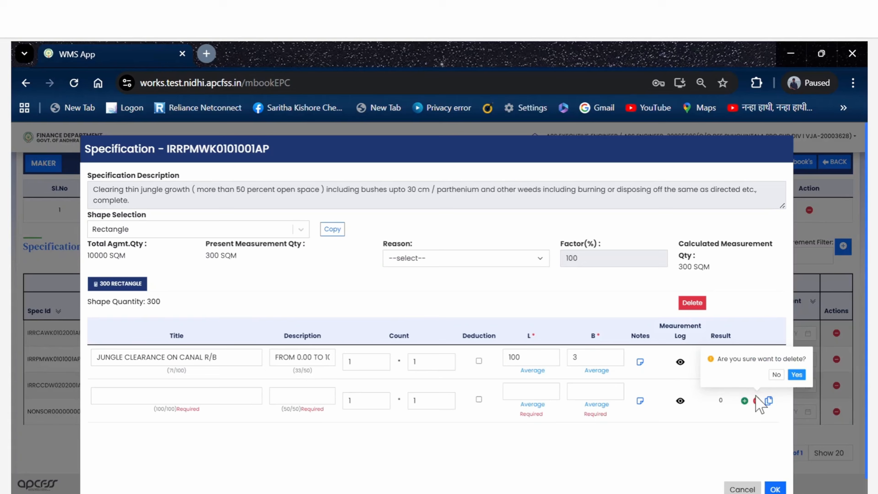
{"action": "left_click", "coordinate": [795, 375]}
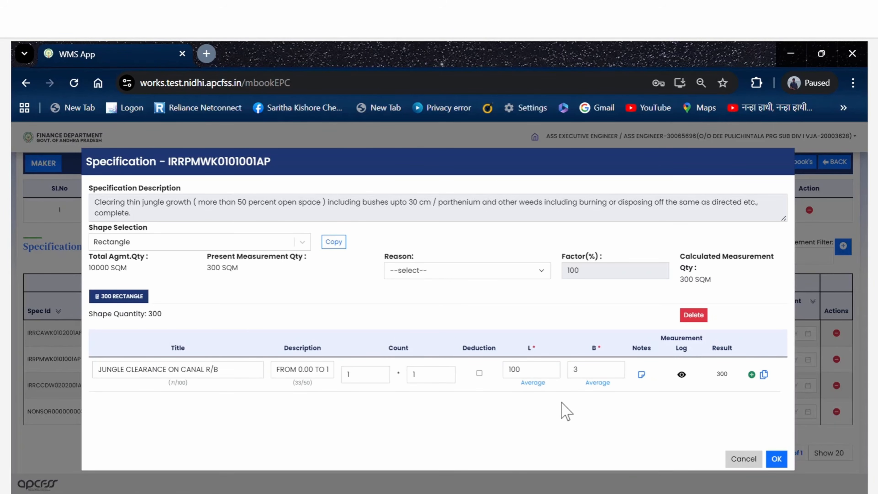
Duplicate the jungle clearance row and change the copy's description to "FROM 100 TO 175M"
{"action": "left_click", "coordinate": [764, 375]}
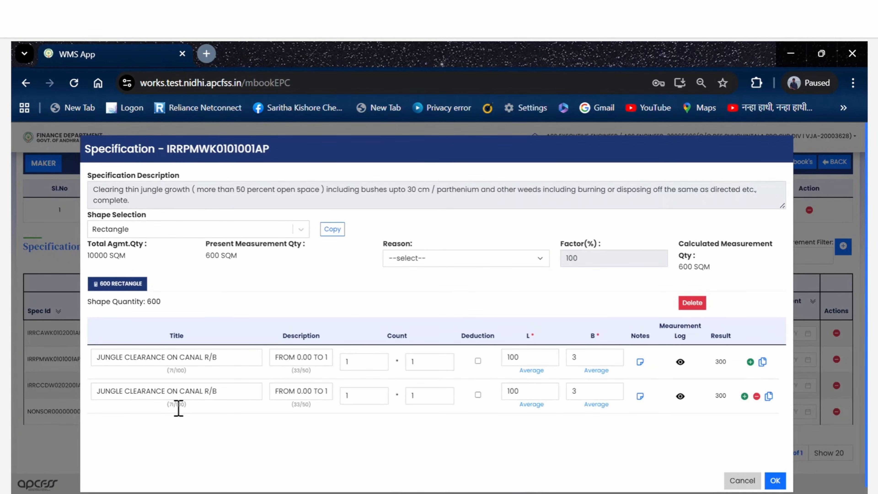
{"action": "left_click", "coordinate": [222, 393]}
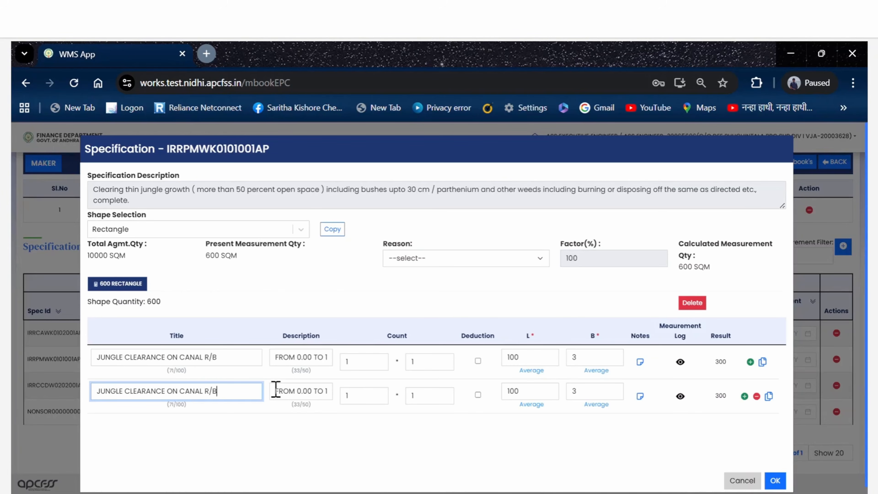
{"action": "left_click", "coordinate": [297, 391]}
{"action": "type", "text": "0 TO 100"}
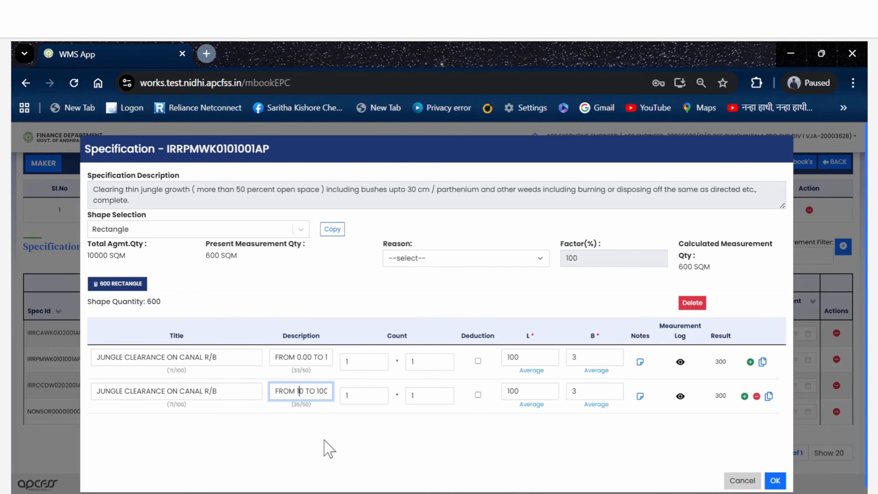
{"action": "type", "text": "10"}
{"action": "key", "text": "Right"}
{"action": "key", "text": "Right"}
{"action": "key", "text": "Right"}
{"action": "key", "text": "Right"}
{"action": "key", "text": "Right"}
{"action": "key", "text": "Right"}
{"action": "type", "text": "M"}
{"action": "key", "text": "BackSpace"}
{"action": "key", "text": "BackSpace"}
{"action": "type", "text": "7"}
{"action": "key", "text": "Delete"}
{"action": "key", "text": "Delete"}
{"action": "type", "text": "5"}
Set the length of the duplicated jungle clearance row to 75
{"action": "left_click_drag", "start_coordinate": [533, 393], "coordinate": [505, 392]}
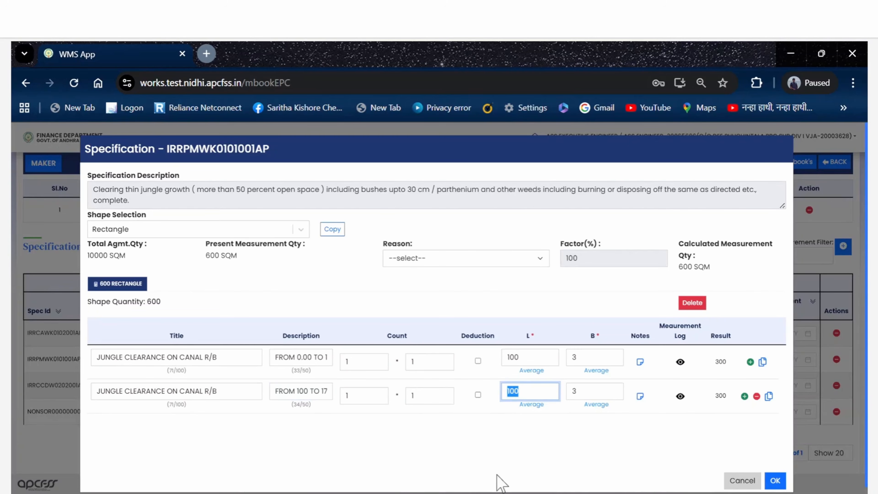
{"action": "type", "text": "75"}
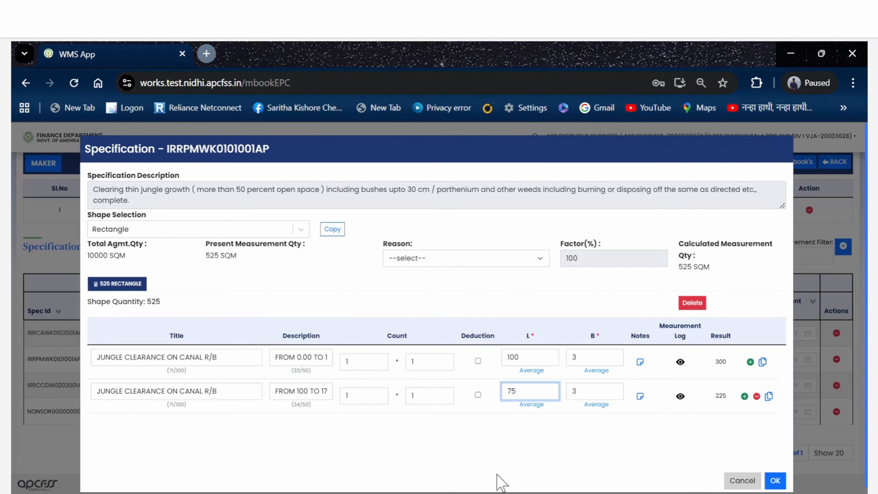
{"action": "key", "text": "Tab"}
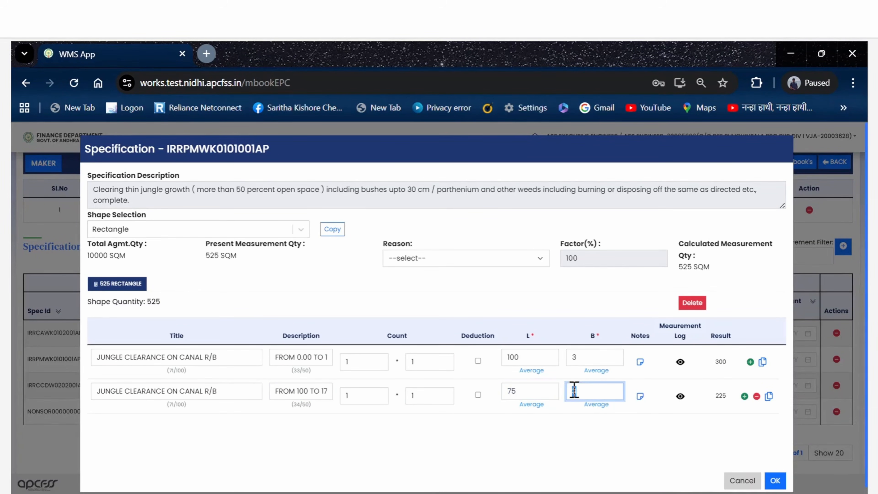
Set the breadth of the "FROM 100 TO 175M" jungle clearance row to 2.90
{"action": "type", "text": "2.9"}
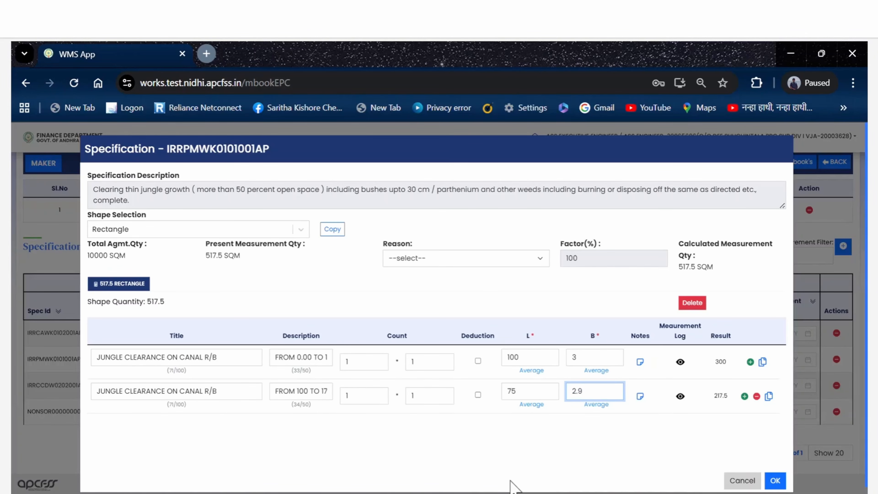
{"action": "type", "text": "0"}
{"action": "left_click", "coordinate": [612, 424]}
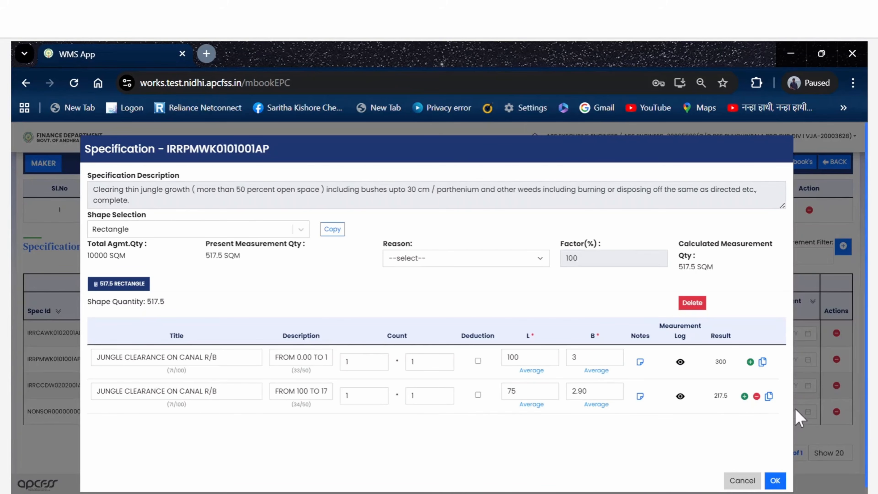
Duplicate the second jungle clearance row and change the copy's description to "FROM 175M TO 300M"
{"action": "left_click", "coordinate": [769, 396]}
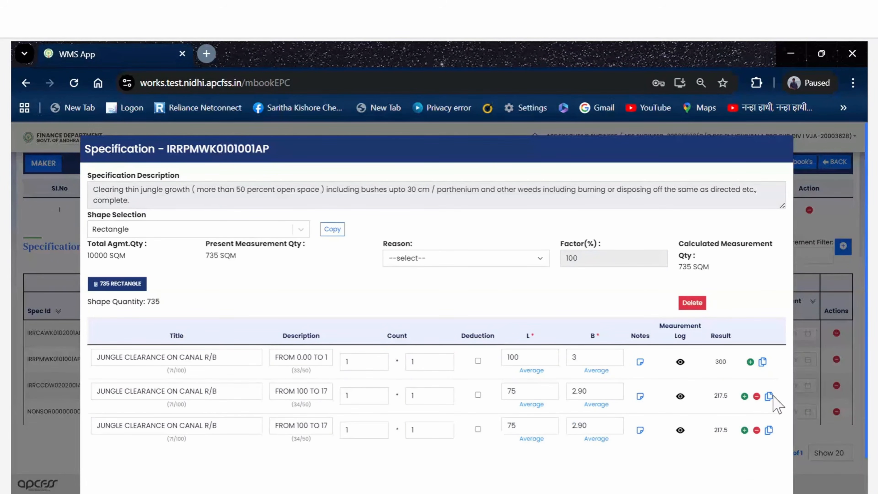
{"action": "left_click", "coordinate": [327, 425]}
{"action": "left_click_drag", "start_coordinate": [316, 424], "coordinate": [298, 425]}
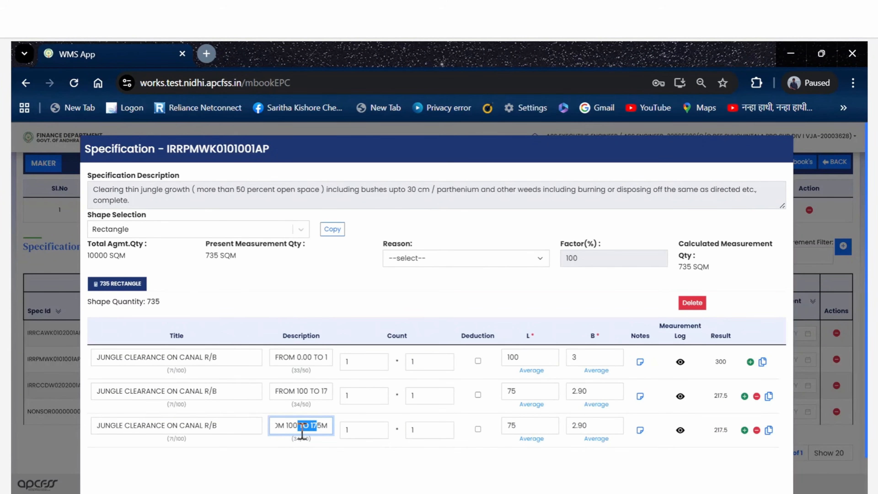
{"action": "key", "text": "BackSpace"}
{"action": "key", "text": "BackSpace"}
{"action": "key", "text": "BackSpace"}
{"action": "key", "text": "BackSpace"}
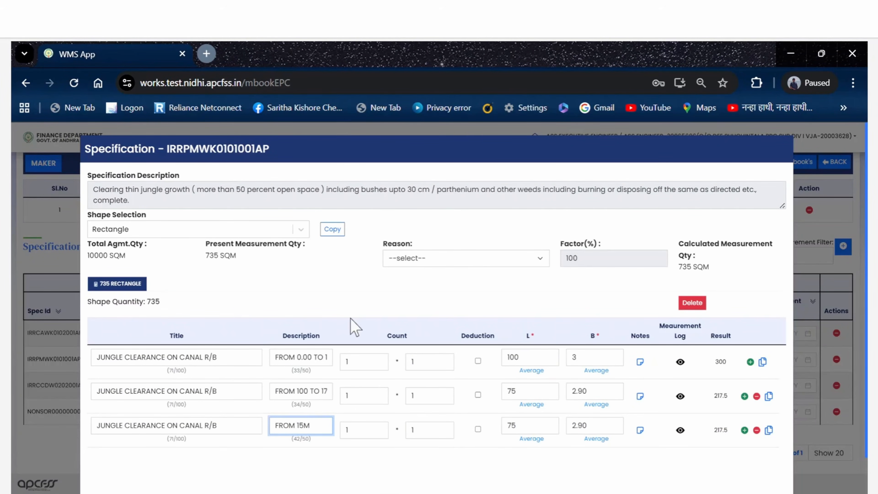
{"action": "type", "text": "75M  TO 300M"}
Set the third jungle clearance row's length to 125 and breadth to 2.8
{"action": "left_click", "coordinate": [514, 425]}
{"action": "key", "text": "BackSpace"}
{"action": "key", "text": "BackSpace"}
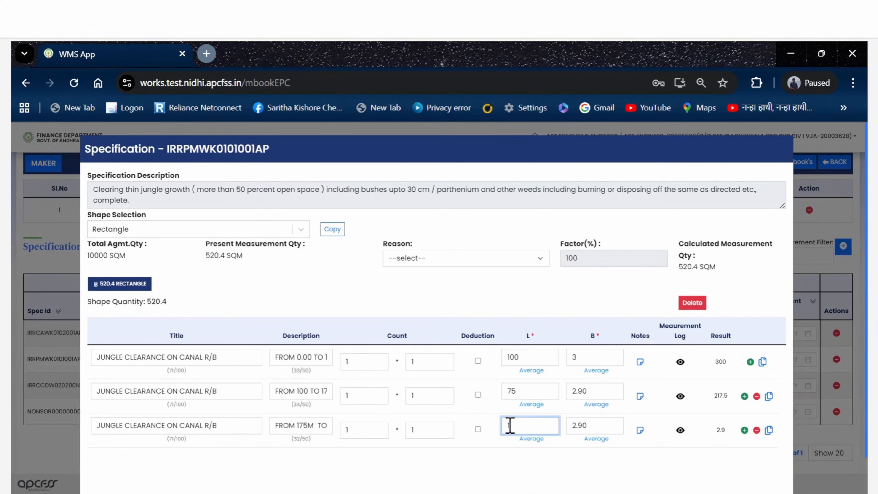
{"action": "type", "text": "125"}
{"action": "left_click", "coordinate": [578, 425]}
{"action": "key", "text": "BackSpace"}
{"action": "key", "text": "BackSpace"}
{"action": "key", "text": "BackSpace"}
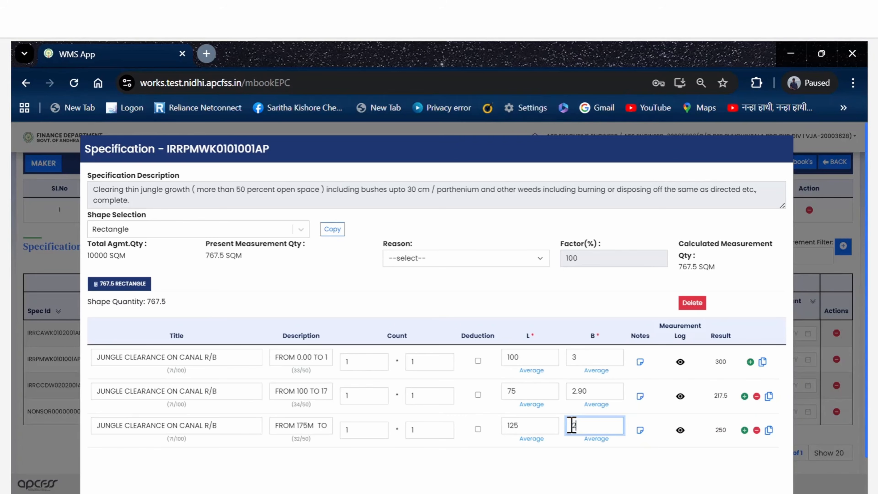
{"action": "type", "text": ".8"}
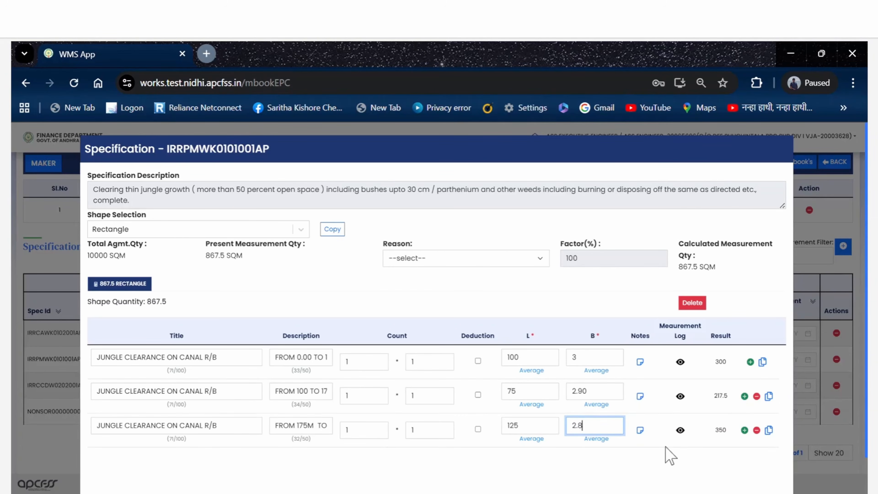
{"action": "left_click", "coordinate": [669, 456]}
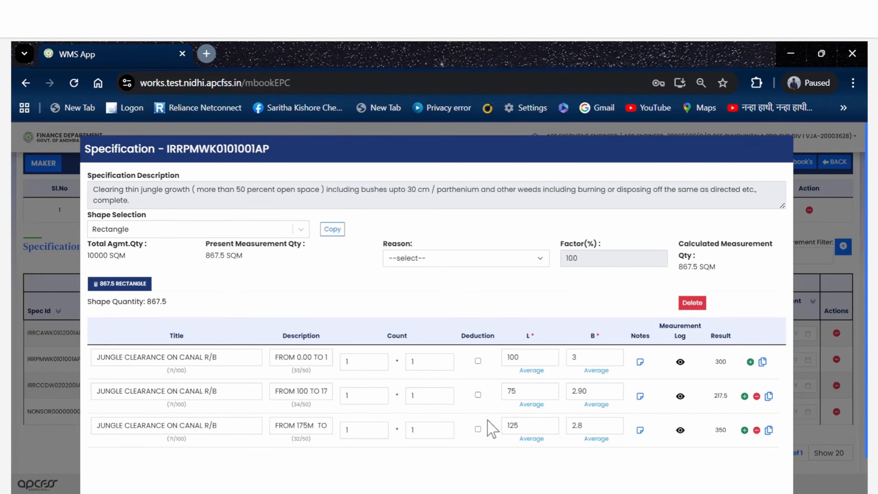
{"action": "left_click", "coordinate": [744, 429]}
{"action": "scroll", "coordinate": [294, 370], "scroll_direction": "down", "scroll_amount": 2}
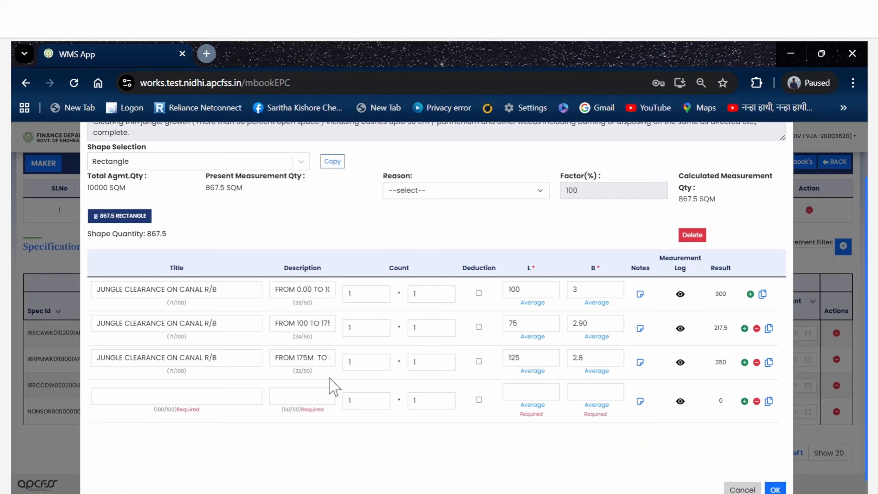
{"action": "left_click", "coordinate": [180, 397]}
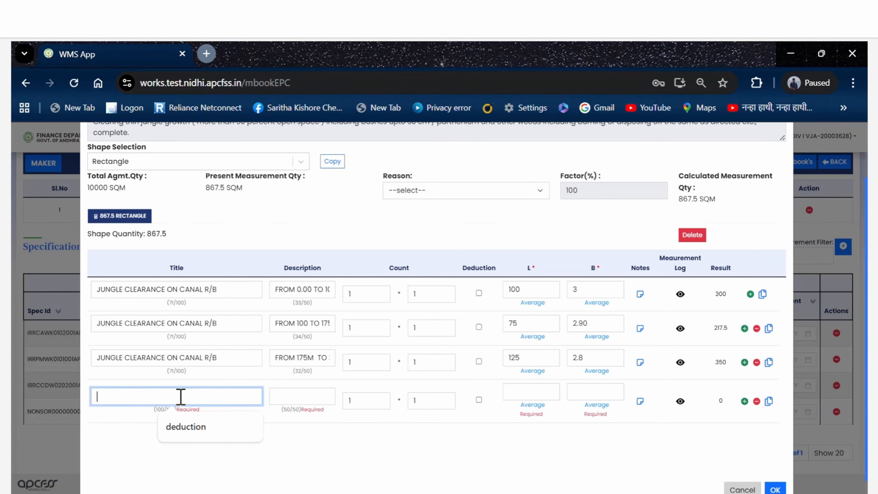
{"action": "type", "text": "CULVE"}
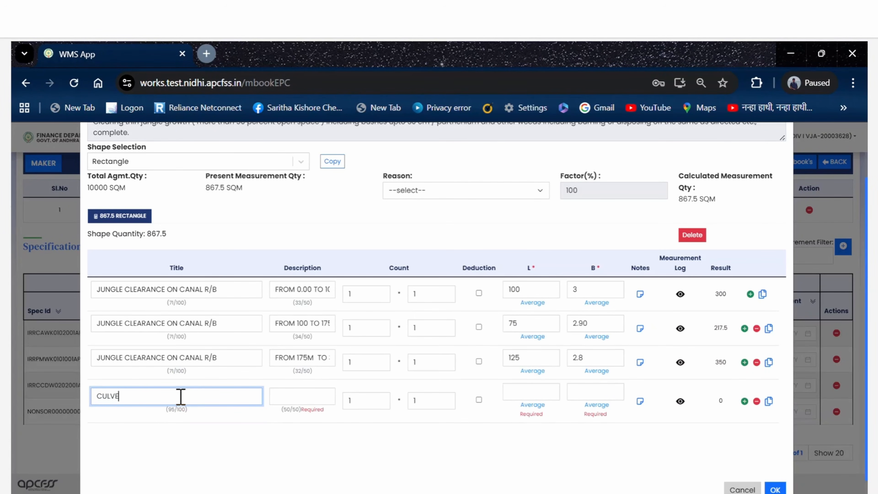
{"action": "type", "text": "RT LOCATION"}
{"action": "left_click", "coordinate": [279, 396]}
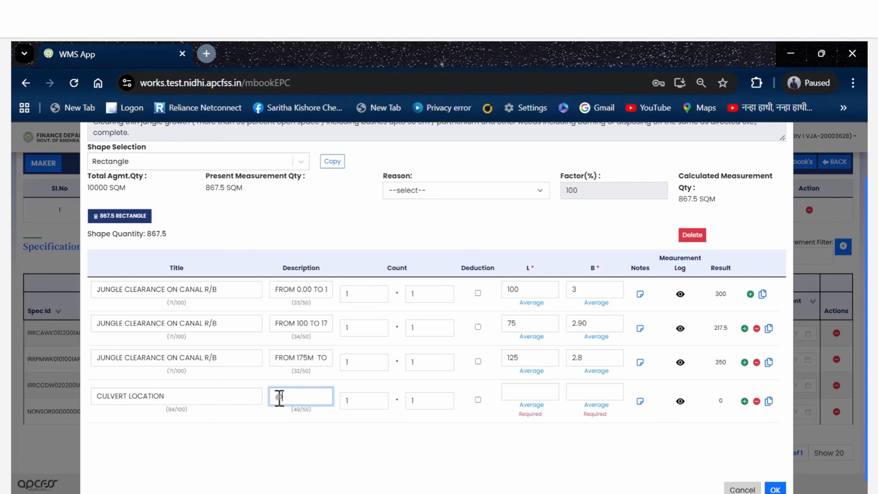
{"action": "type", "text": "250M"}
Set both the length and the breadth of the culvert location row to 5
{"action": "left_click", "coordinate": [513, 391]}
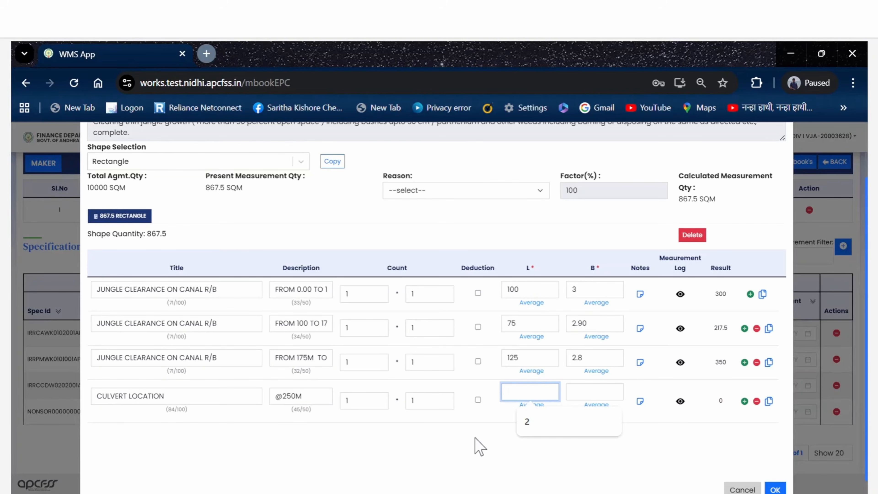
{"action": "type", "text": "5"}
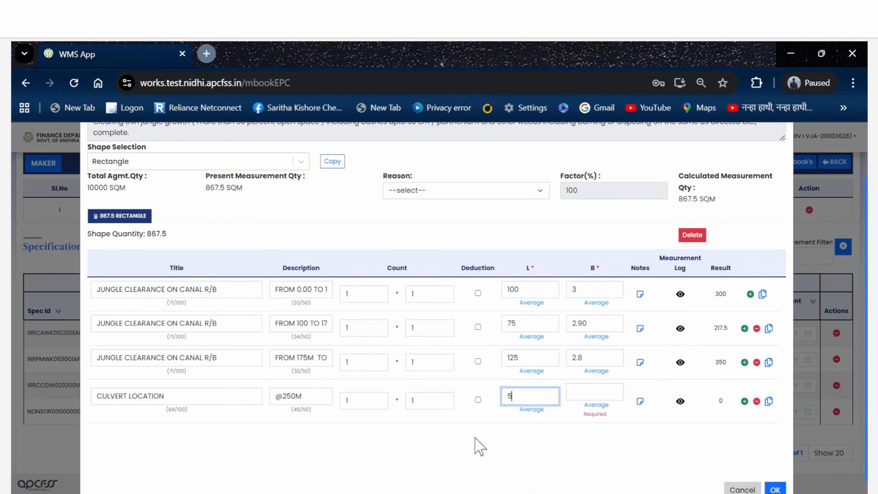
{"action": "left_click", "coordinate": [607, 394]}
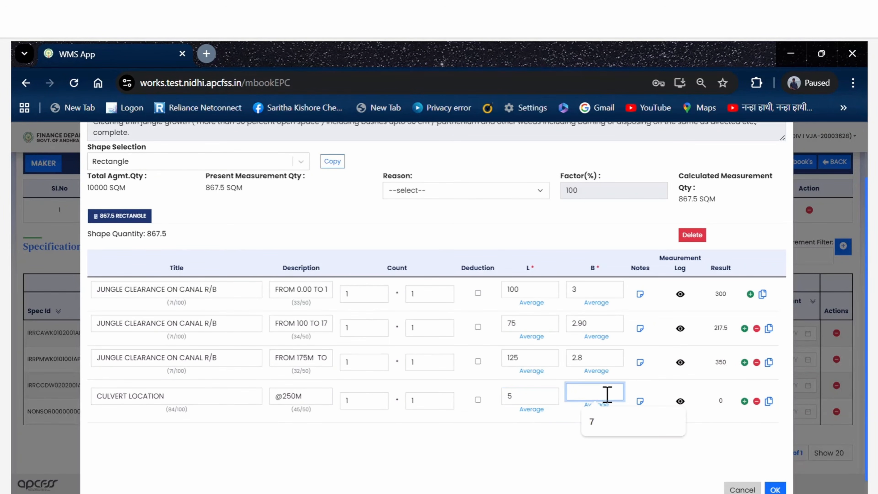
{"action": "type", "text": "5"}
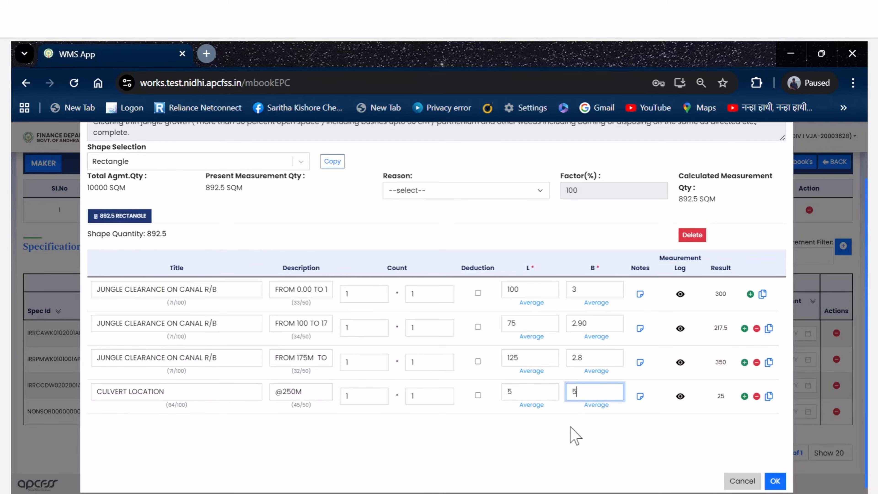
{"action": "left_click", "coordinate": [574, 437]}
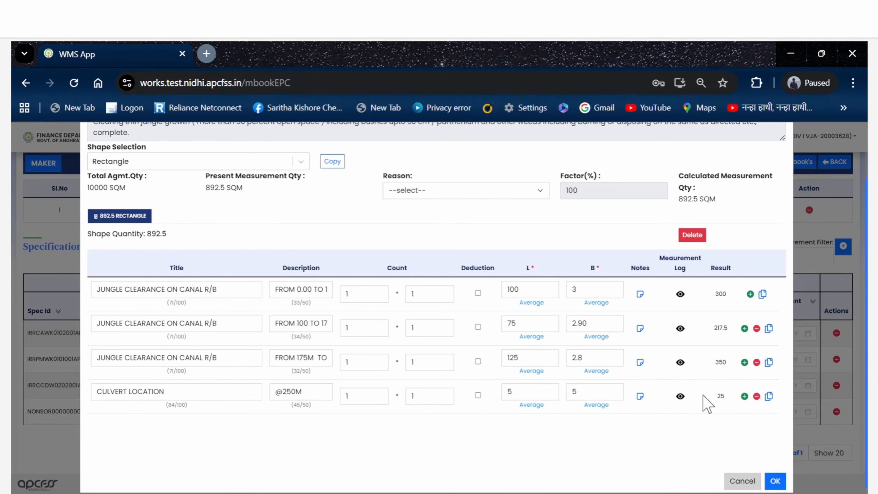
Mark the culvert location row as a deduction and check the updated measurement quantity
{"action": "left_click", "coordinate": [478, 395]}
{"action": "left_click", "coordinate": [478, 396]}
{"action": "left_click", "coordinate": [478, 396]}
{"action": "scroll", "coordinate": [432, 453], "scroll_direction": "up", "scroll_amount": 2}
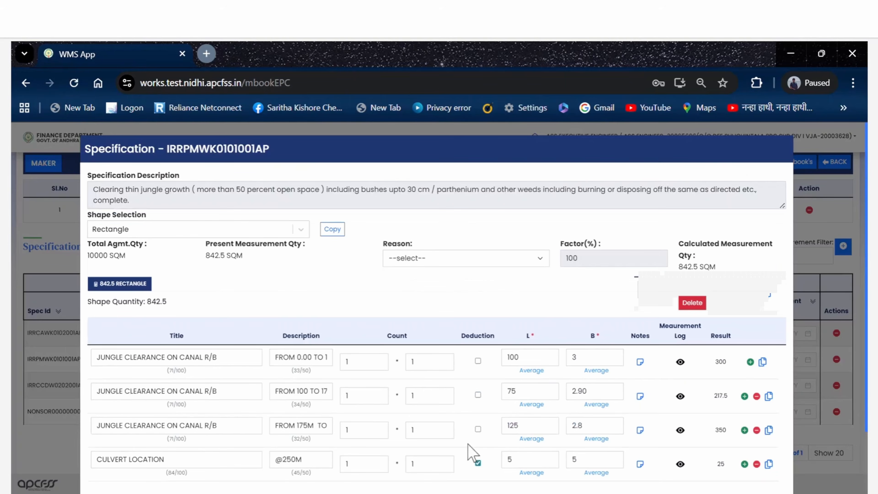
{"action": "scroll", "coordinate": [455, 415], "scroll_direction": "down", "scroll_amount": 2}
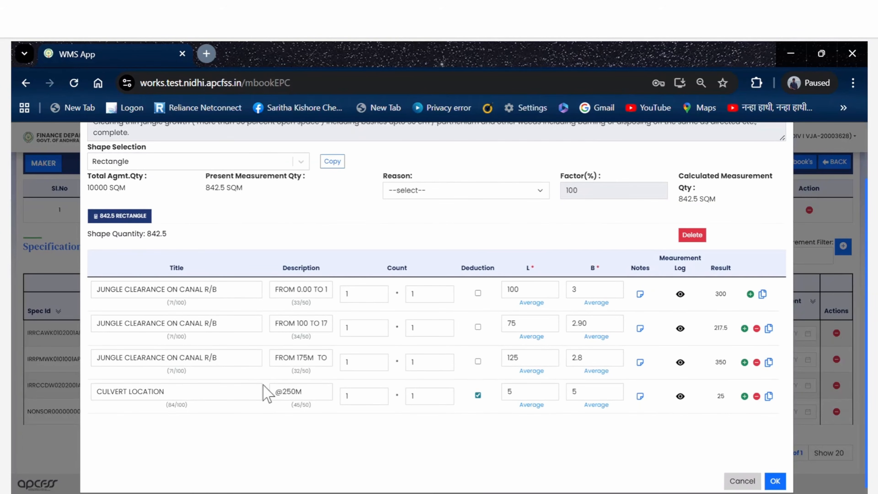
{"action": "scroll", "coordinate": [317, 422], "scroll_direction": "up", "scroll_amount": 2}
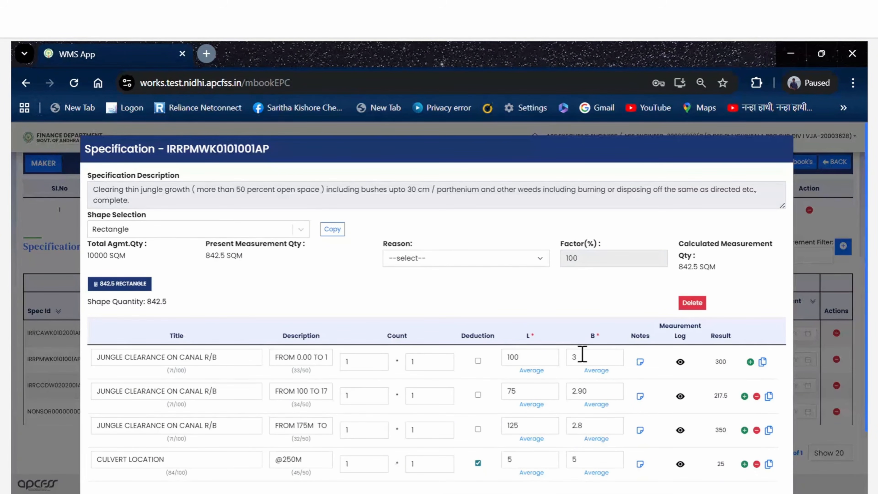
Choose DEDUCTION FOR QUANTITY as the reason, set the factor to 90%, and check the calculated measurement quantity
{"action": "left_click", "coordinate": [460, 259]}
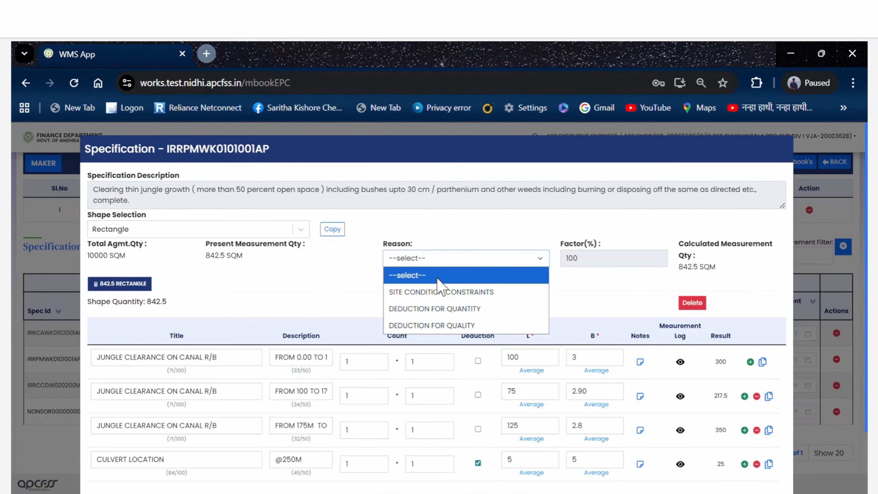
{"action": "left_click", "coordinate": [434, 308]}
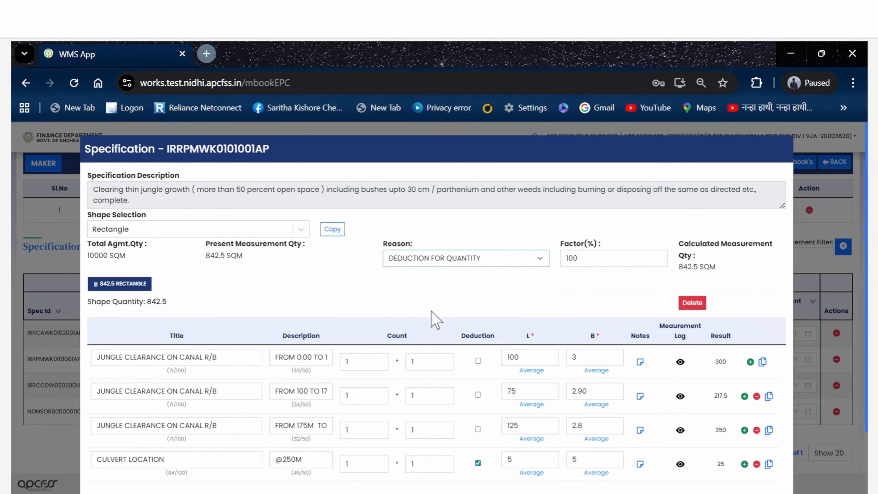
{"action": "left_click_drag", "start_coordinate": [580, 258], "coordinate": [565, 258]}
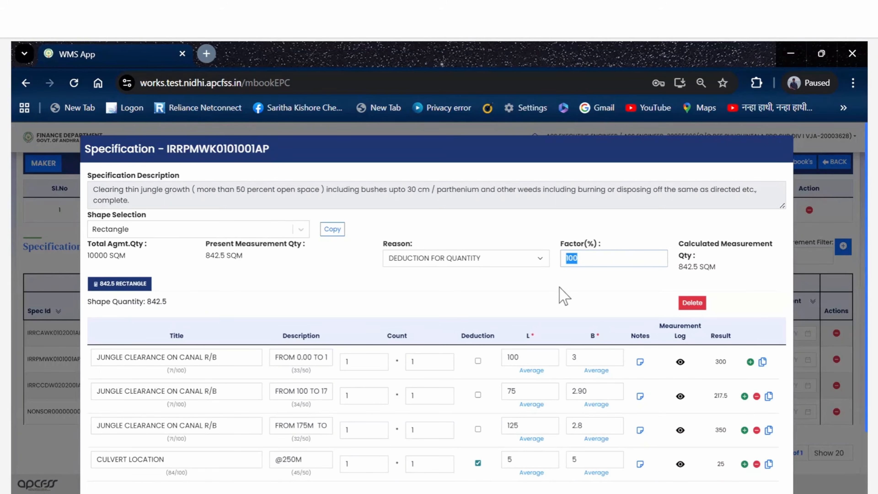
{"action": "type", "text": "90"}
{"action": "left_click", "coordinate": [588, 283]}
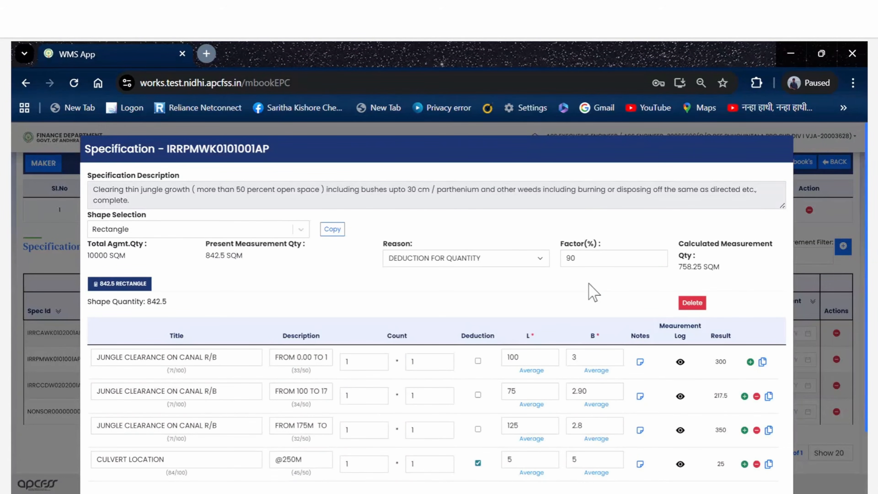
{"action": "left_click", "coordinate": [580, 258]}
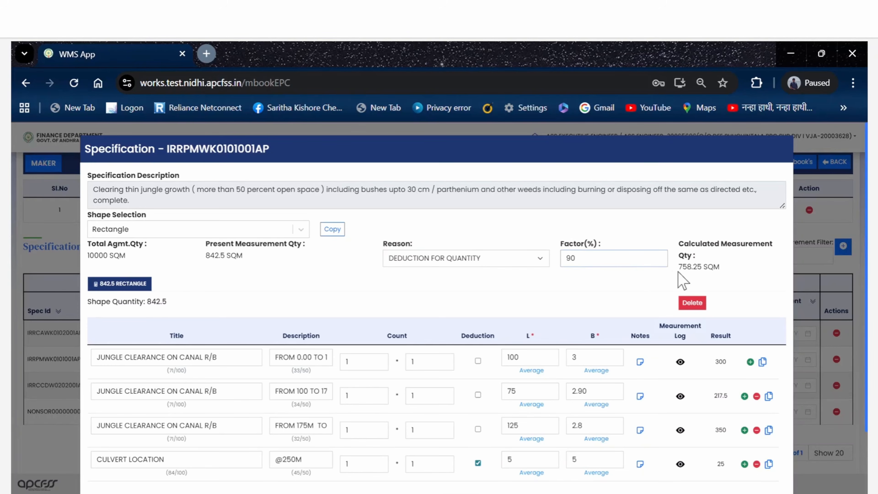
{"action": "left_click_drag", "start_coordinate": [679, 266], "coordinate": [721, 270]}
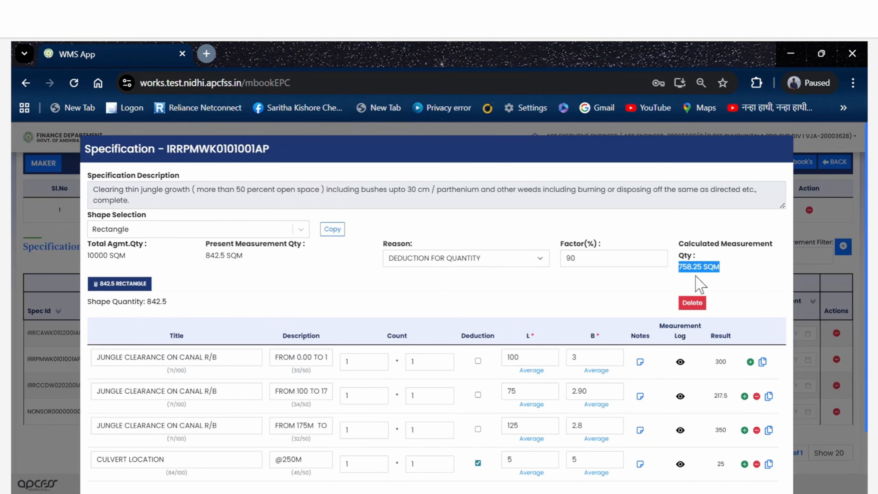
Try a factor of 100% for the specification and restore it to 90%
{"action": "left_click_drag", "start_coordinate": [581, 258], "coordinate": [563, 263]}
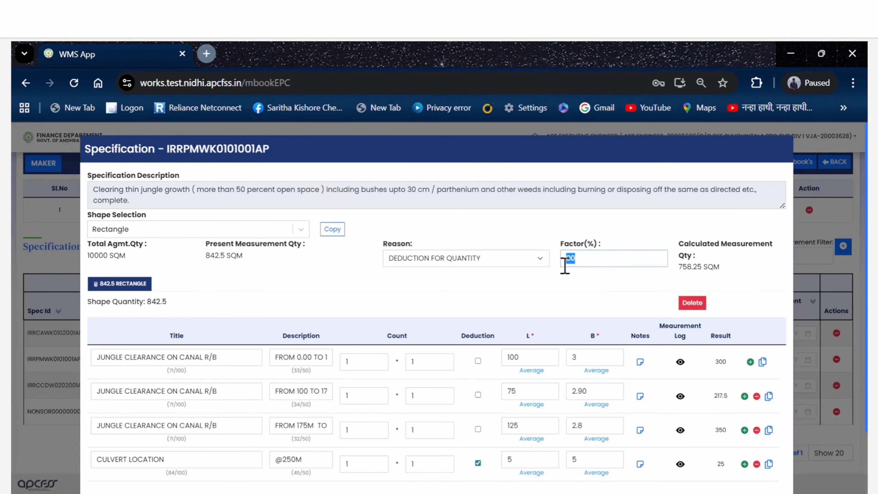
{"action": "type", "text": "100"}
{"action": "left_click_drag", "start_coordinate": [585, 263], "coordinate": [555, 266]}
{"action": "type", "text": "90"}
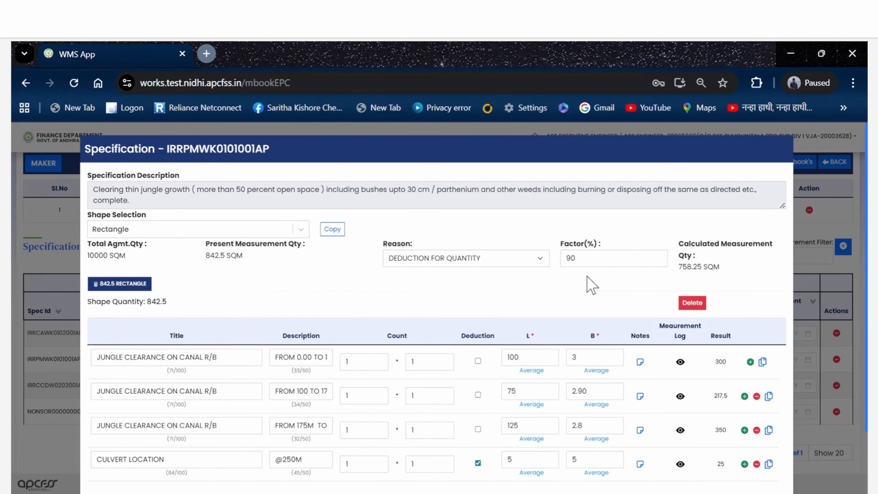
Review the measurement rows, the factor and the available deduction reasons of the specification
{"action": "scroll", "coordinate": [435, 311], "scroll_direction": "down", "scroll_amount": 2}
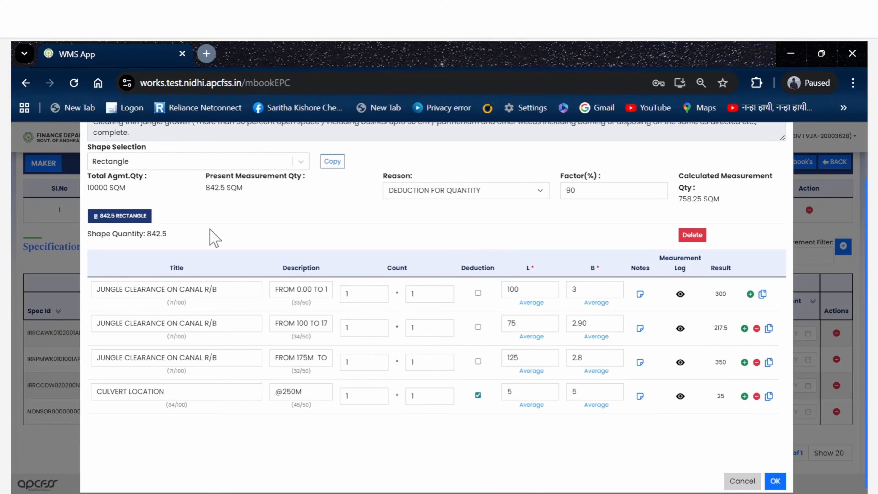
{"action": "scroll", "coordinate": [446, 283], "scroll_direction": "up", "scroll_amount": 2}
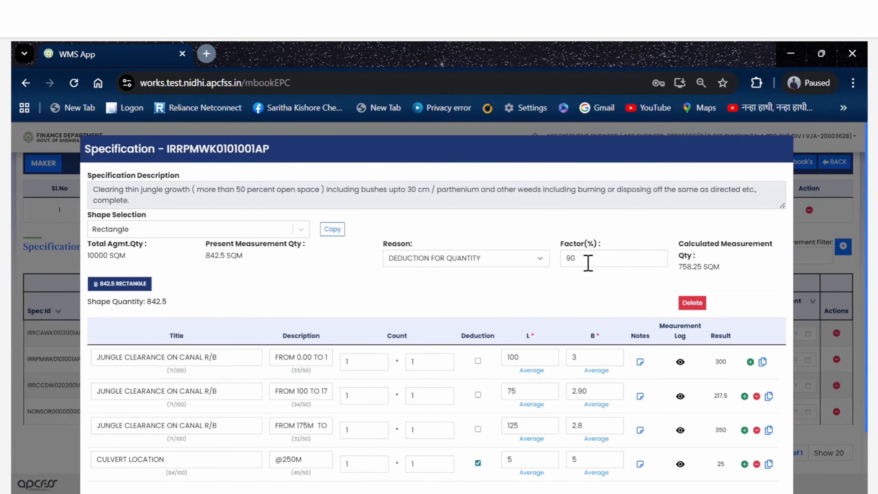
{"action": "left_click_drag", "start_coordinate": [577, 258], "coordinate": [565, 257]}
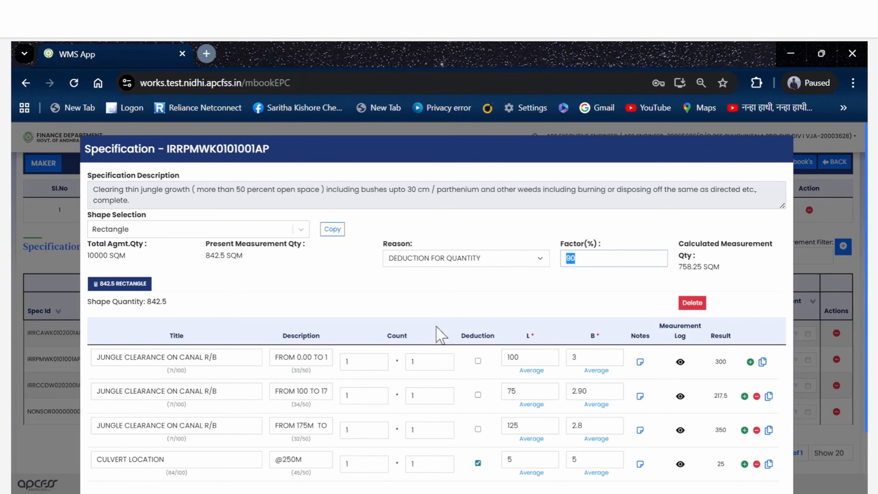
{"action": "left_click", "coordinate": [486, 258]}
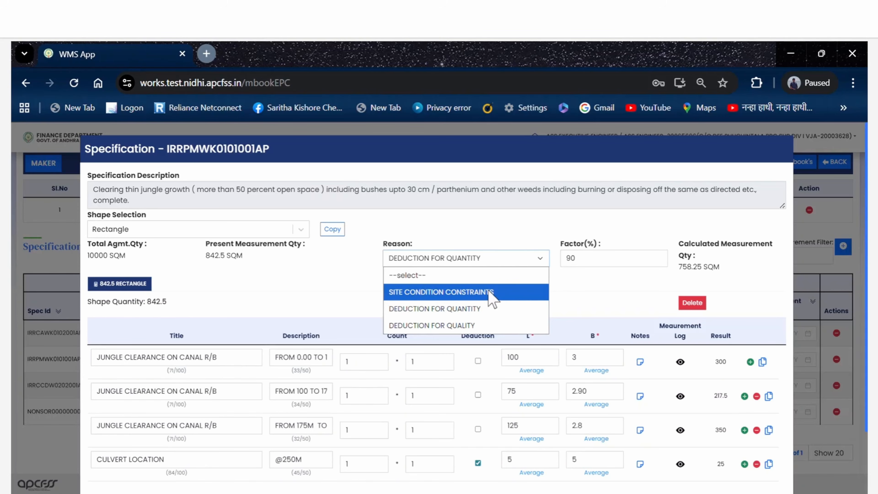
{"action": "left_click", "coordinate": [601, 287]}
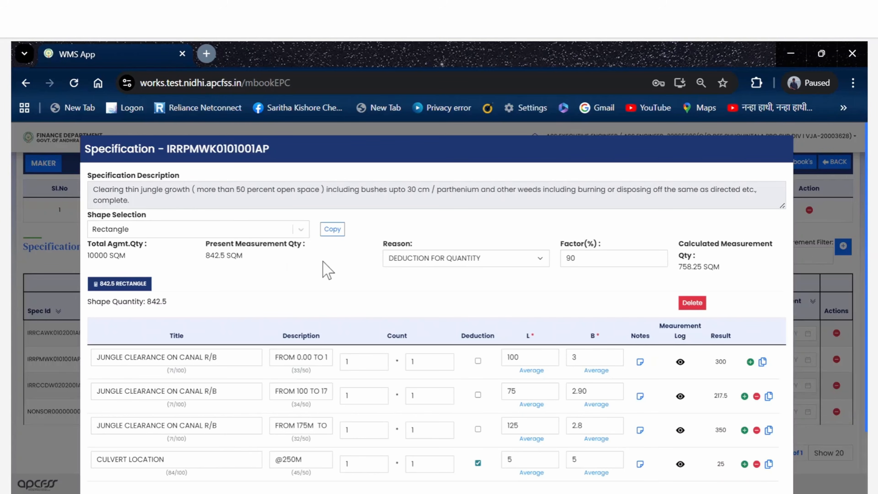
Try to retrieve Rectangle shapes from the same Mbook for copying, and cancel the Copy Shape dialog
{"action": "left_click", "coordinate": [331, 230]}
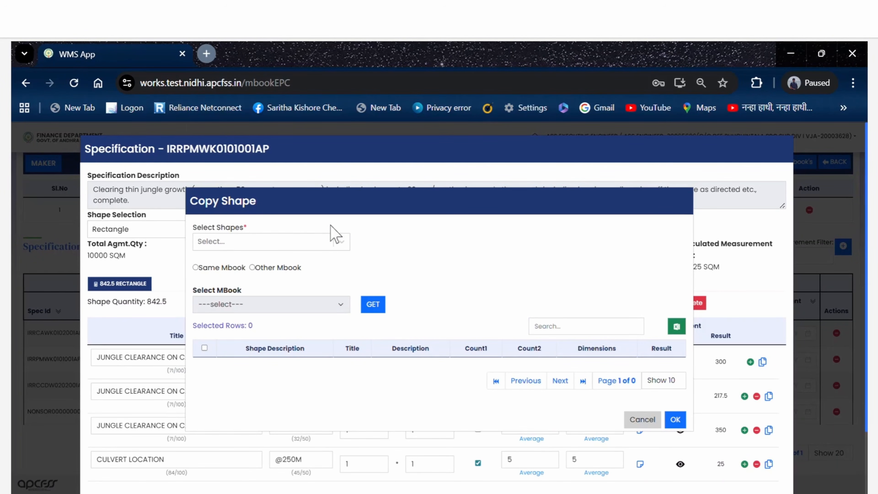
{"action": "left_click", "coordinate": [341, 242]}
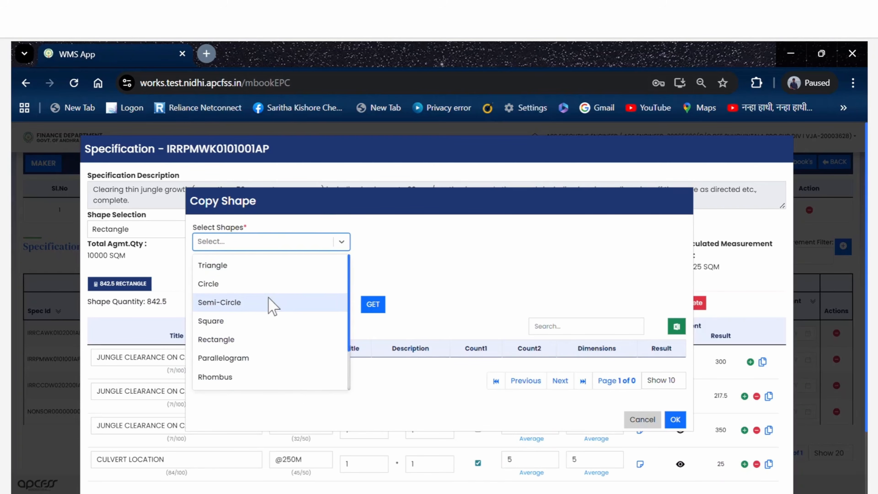
{"action": "left_click", "coordinate": [262, 341]}
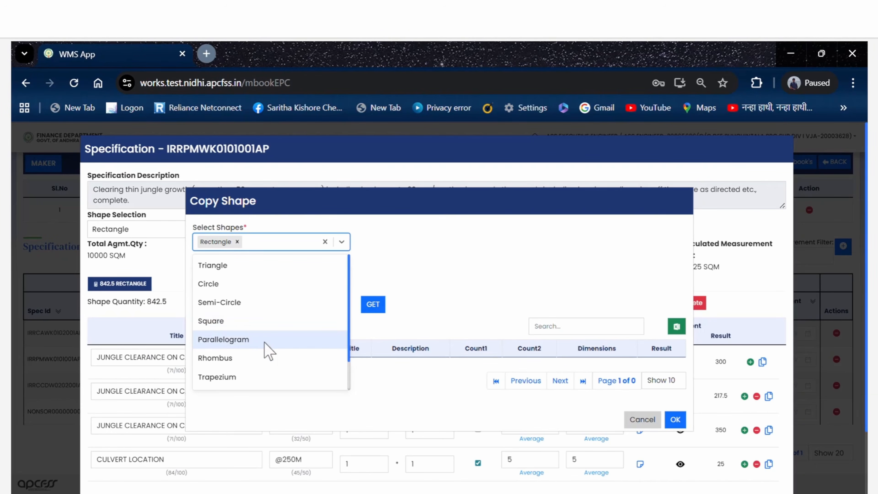
{"action": "left_click", "coordinate": [369, 265]}
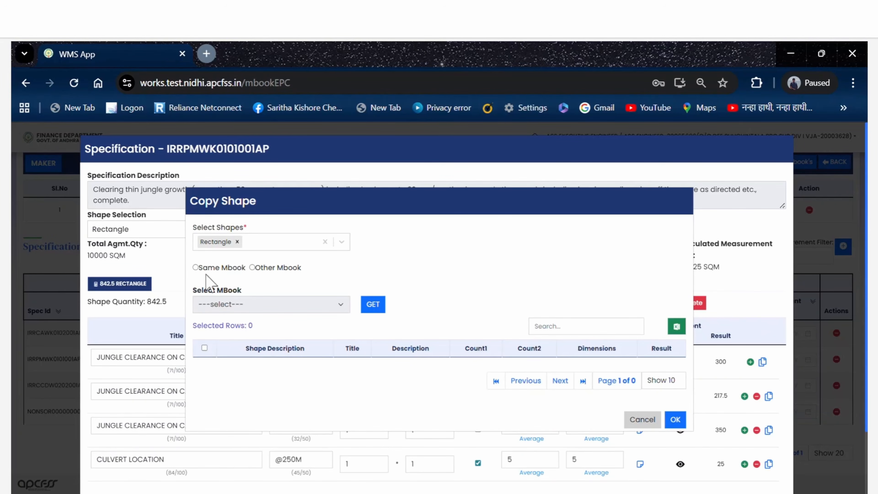
{"action": "left_click", "coordinate": [196, 267]}
{"action": "left_click", "coordinate": [252, 267]}
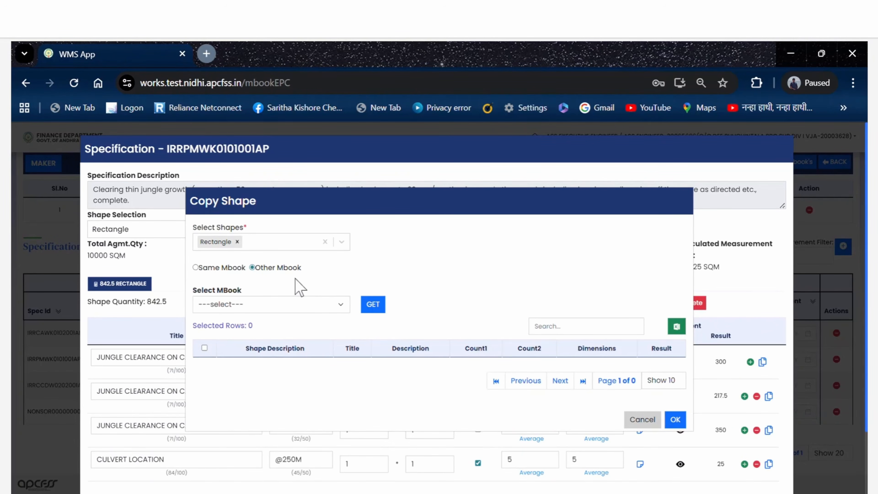
{"action": "left_click", "coordinate": [196, 268]}
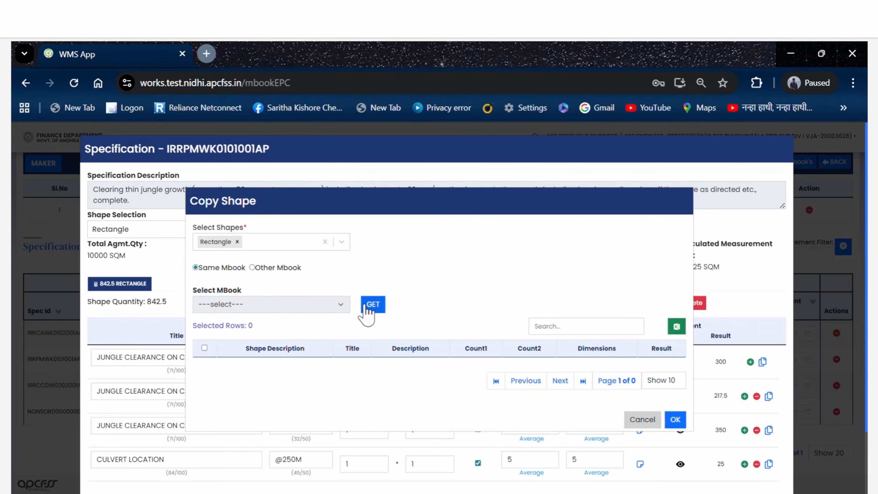
{"action": "left_click", "coordinate": [376, 304]}
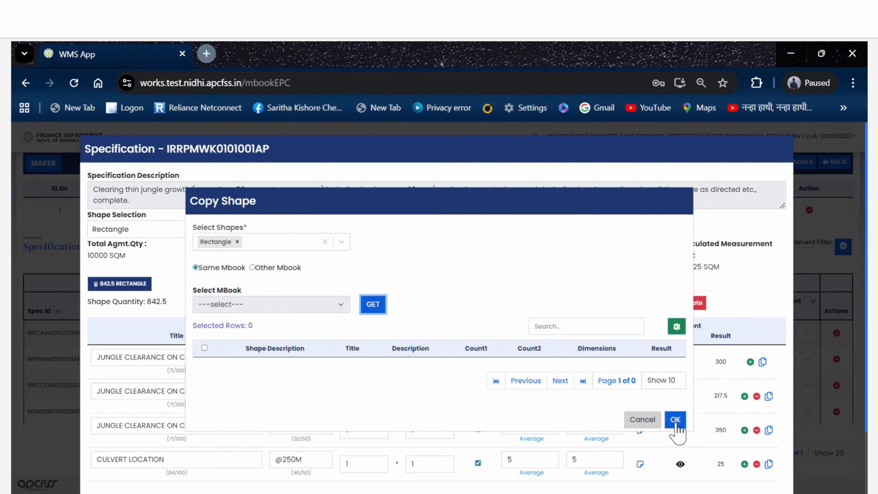
{"action": "left_click", "coordinate": [643, 422]}
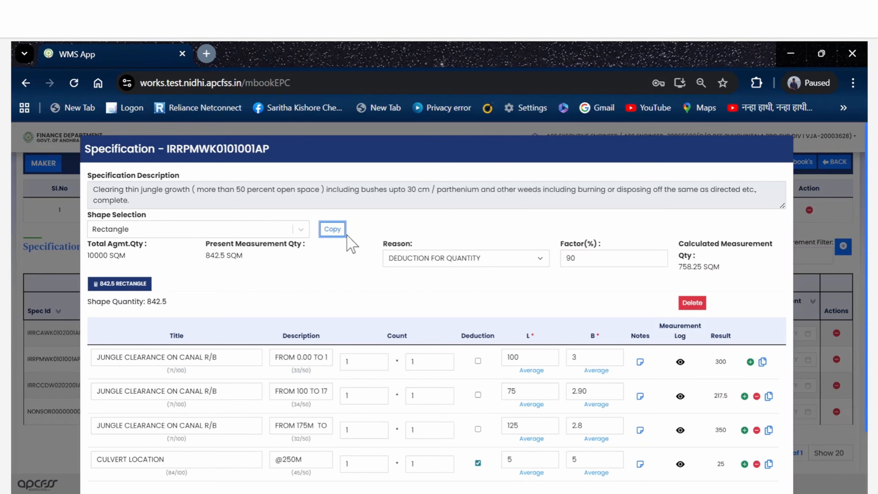
Accept the jungle clearance measurements and set the measurement date of specification IRRPMWK0101001AP to 09-01-2026
{"action": "scroll", "coordinate": [347, 235], "scroll_direction": "down", "scroll_amount": 2}
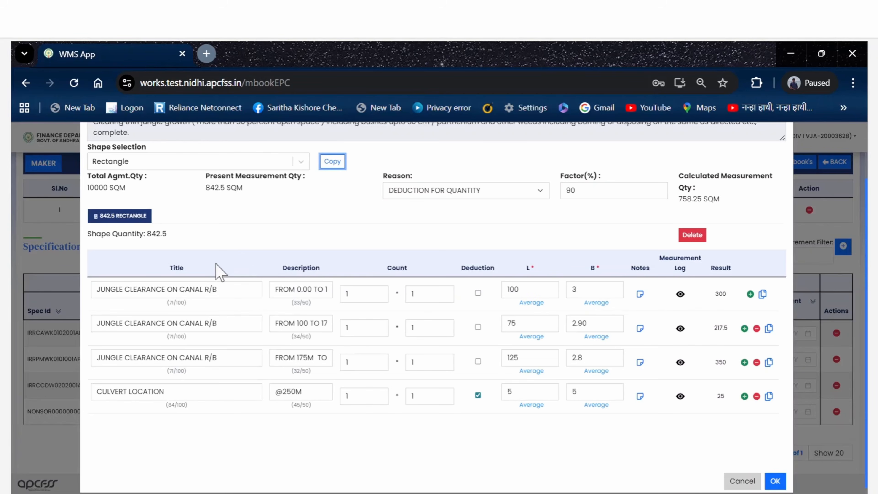
{"action": "left_click", "coordinate": [129, 219]}
{"action": "left_click", "coordinate": [775, 469]}
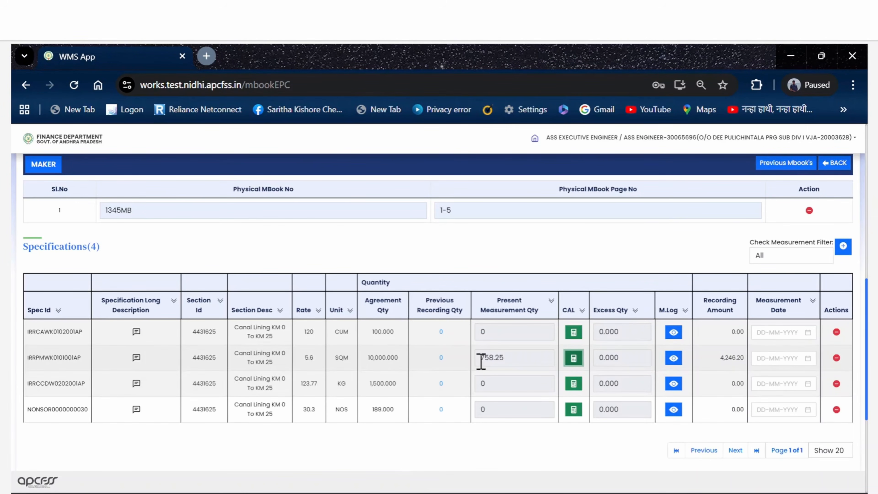
{"action": "left_click_drag", "start_coordinate": [513, 362], "coordinate": [477, 369]}
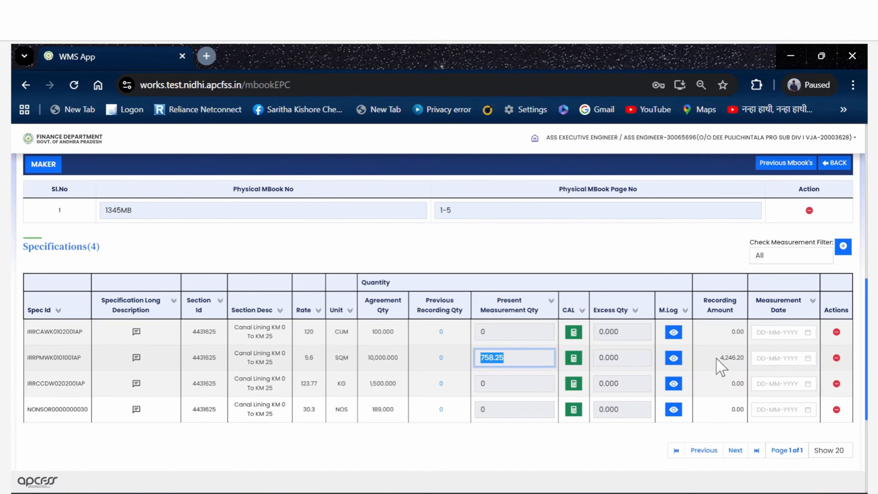
{"action": "left_click", "coordinate": [761, 359]}
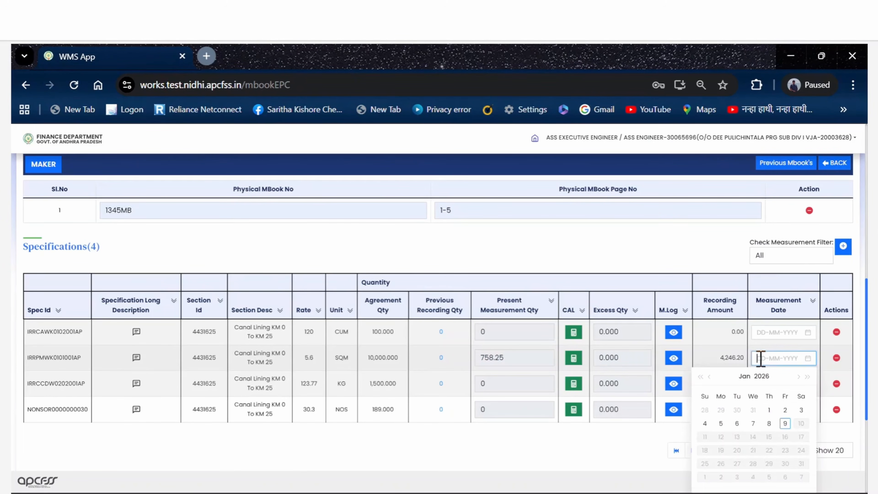
{"action": "left_click", "coordinate": [785, 423]}
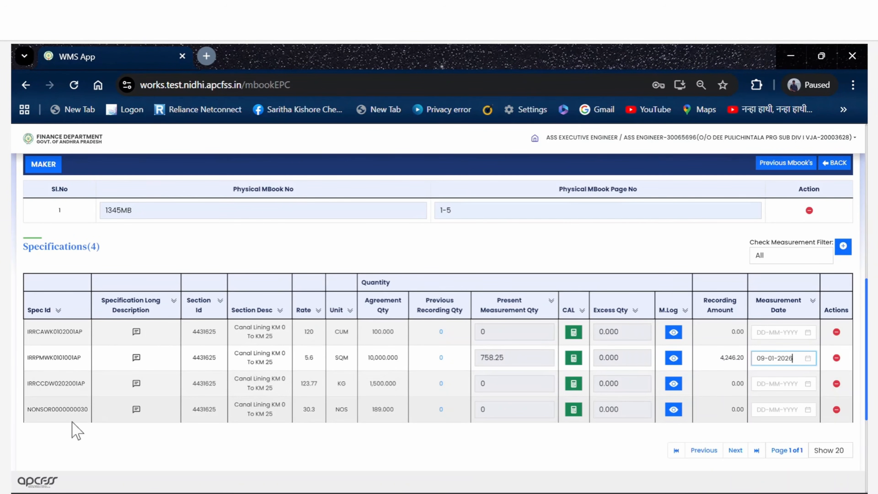
{"action": "mouse_move", "coordinate": [138, 333]}
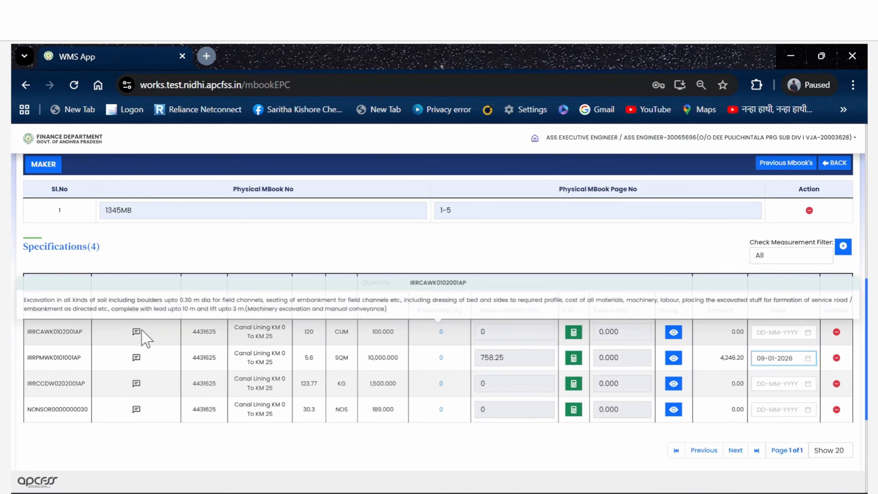
{"action": "mouse_move", "coordinate": [52, 412]}
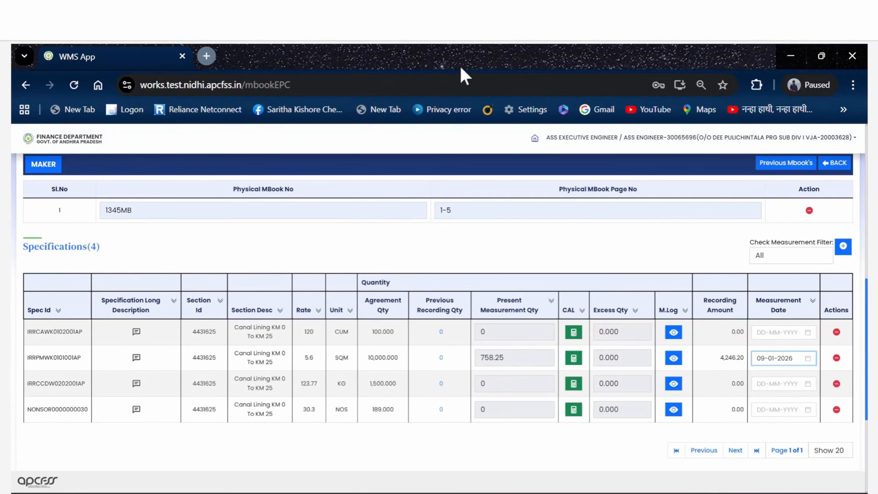
{"action": "left_click", "coordinate": [595, 63]}
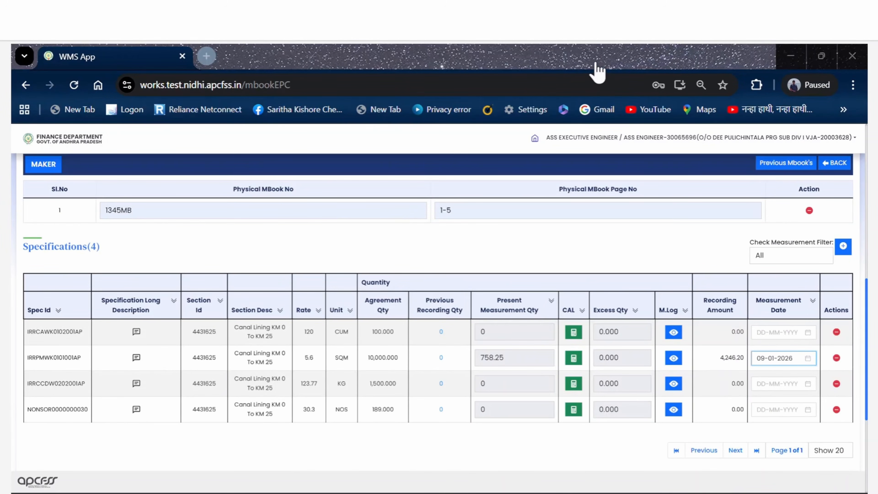
{"action": "left_click", "coordinate": [533, 93]}
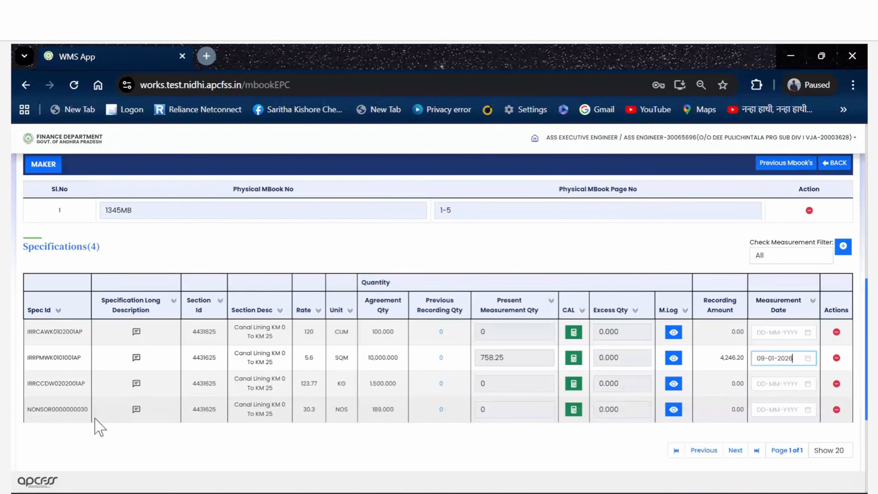
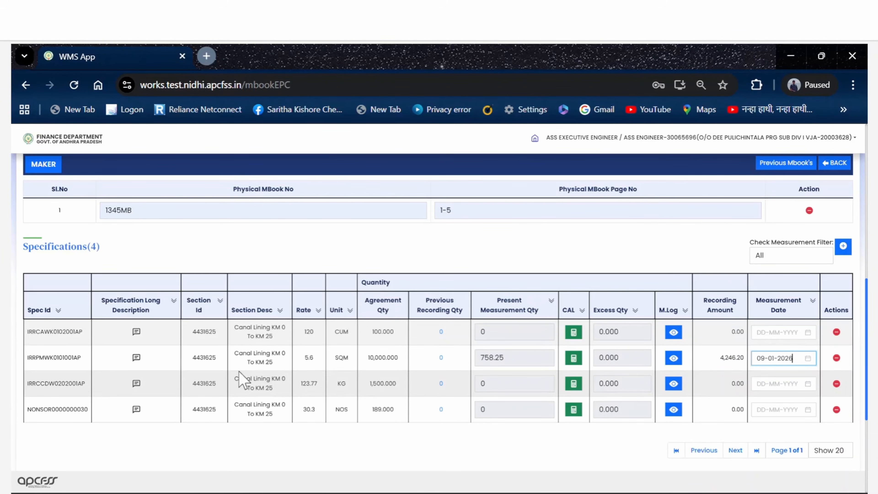
Open the measurement calculation for specification IRRCAWK0102001AP without LF Book measurements and choose the Cuboid shape
{"action": "left_click", "coordinate": [573, 336]}
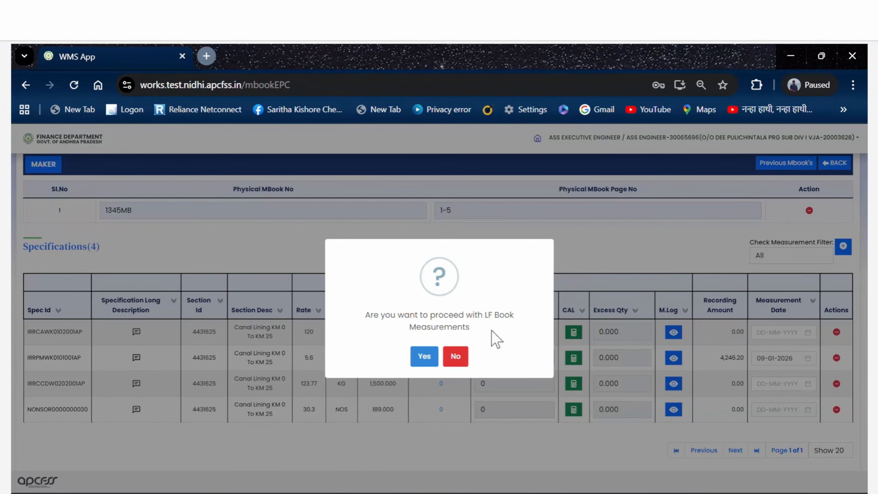
{"action": "left_click", "coordinate": [455, 358]}
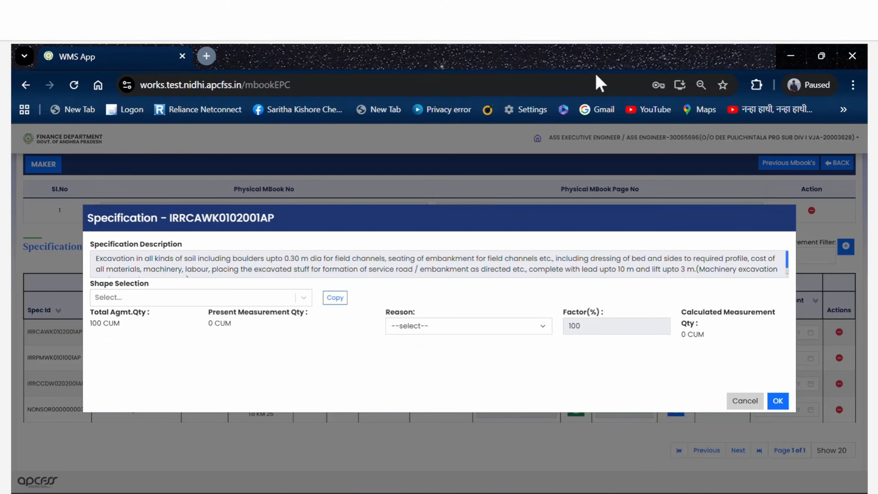
{"action": "left_click", "coordinate": [538, 88]}
{"action": "left_click", "coordinate": [283, 343]}
{"action": "left_click", "coordinate": [211, 303]}
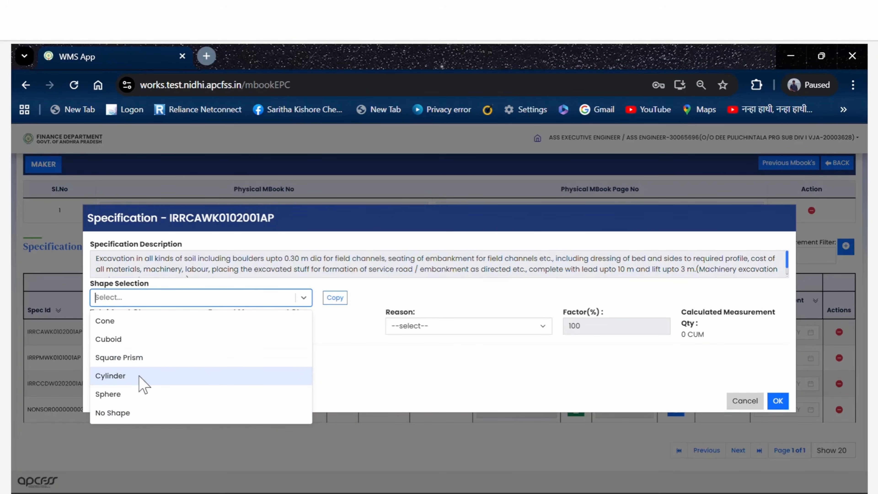
{"action": "left_click", "coordinate": [142, 346]}
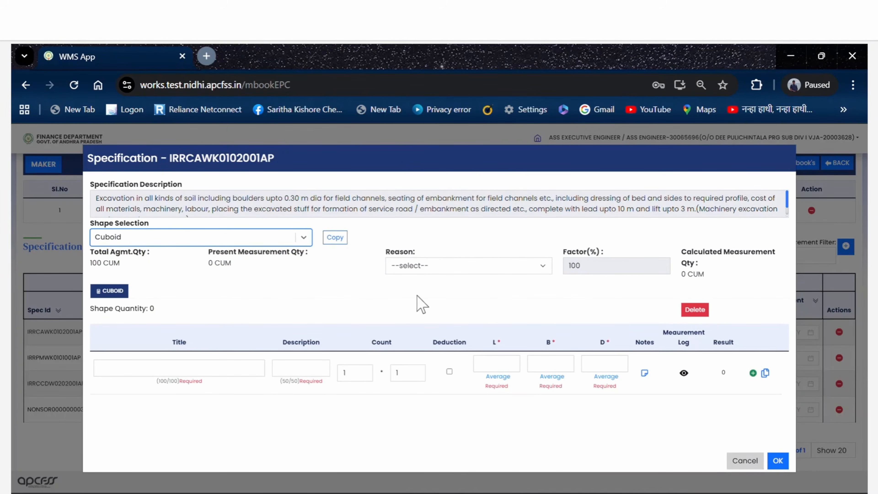
Enter EWE as the cuboid row's title and FROM 0 TO 100 as its description
{"action": "left_click", "coordinate": [141, 369]}
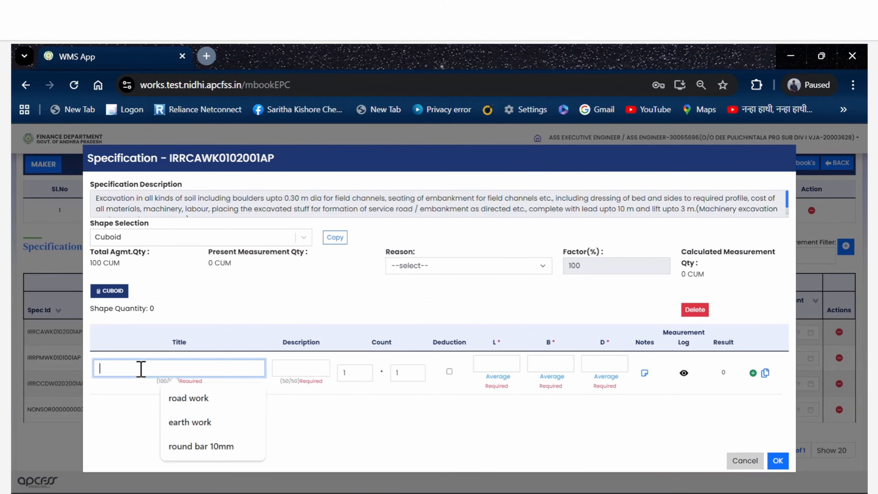
{"action": "type", "text": "EWE"}
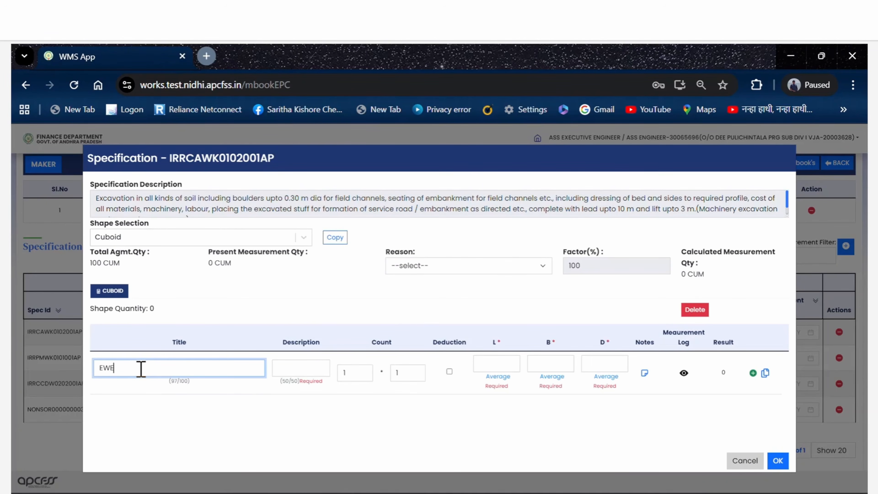
{"action": "left_click", "coordinate": [310, 370]}
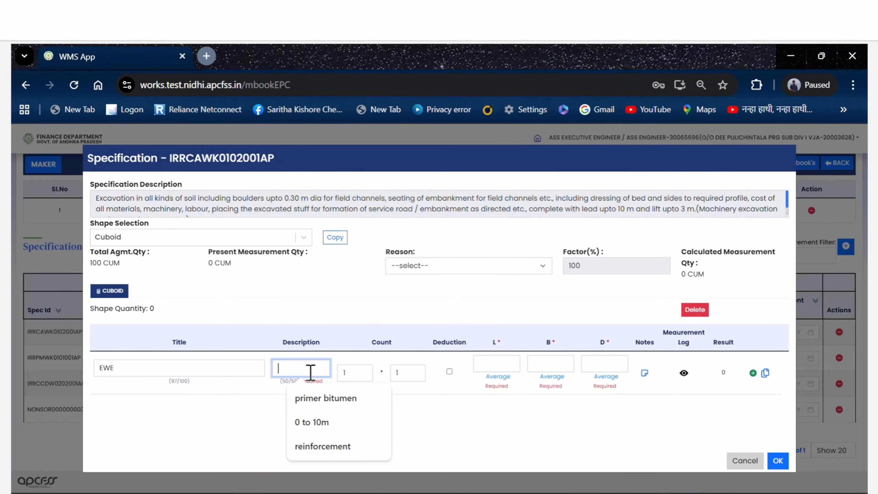
{"action": "type", "text": "FROM "}
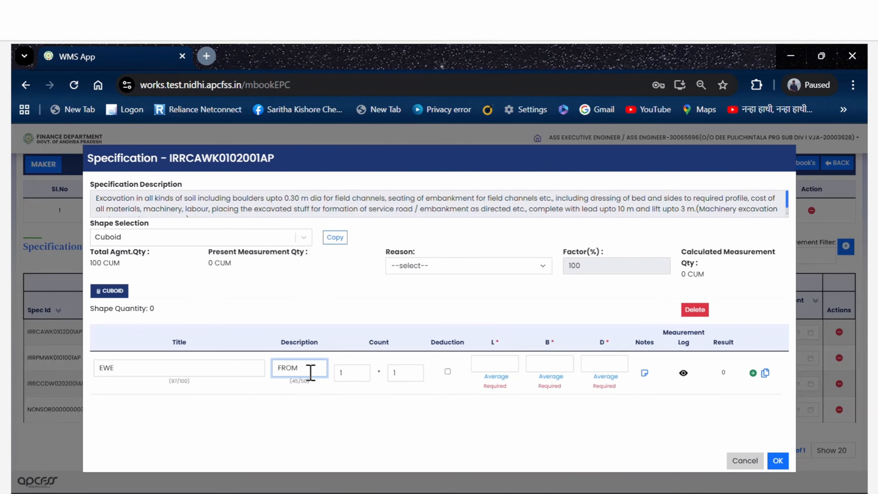
{"action": "type", "text": "0 TO 100"}
Set the cuboid row's length to 100, breadth to 3 and depth to 4
{"action": "left_click", "coordinate": [478, 362]}
{"action": "type", "text": "1"}
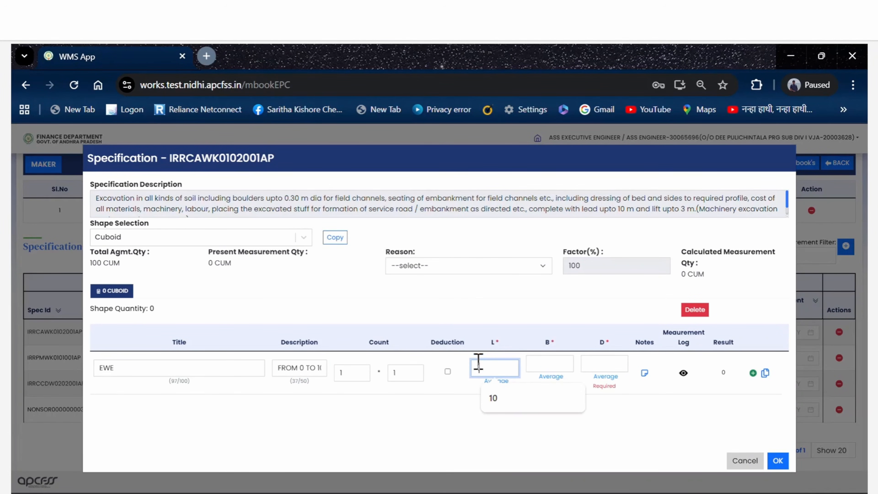
{"action": "type", "text": "00"}
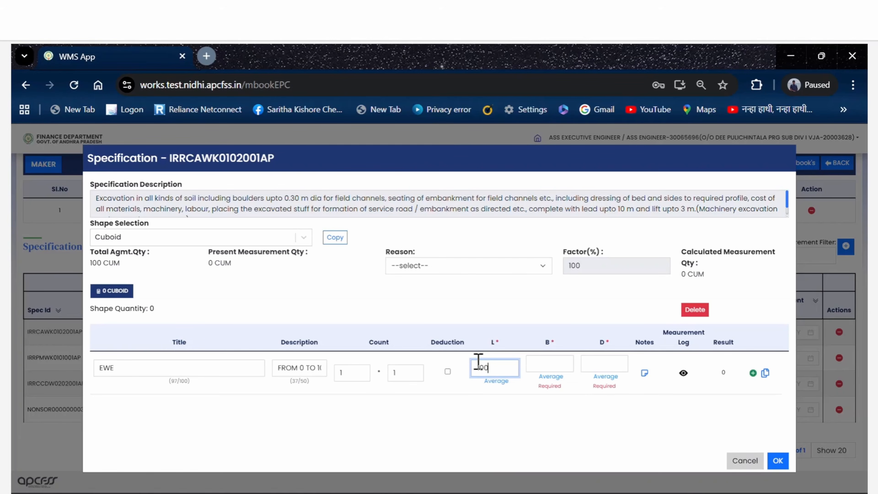
{"action": "left_click", "coordinate": [536, 363]}
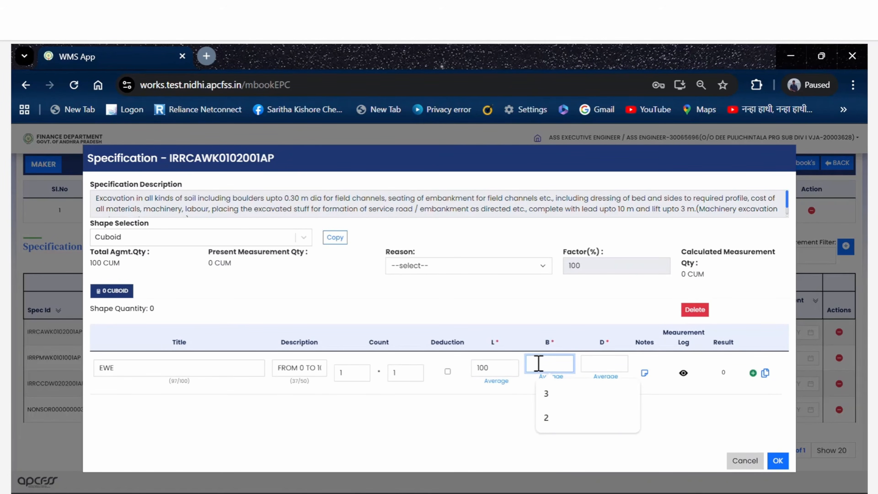
{"action": "type", "text": "3"}
{"action": "left_click", "coordinate": [588, 363]}
{"action": "type", "text": "4"}
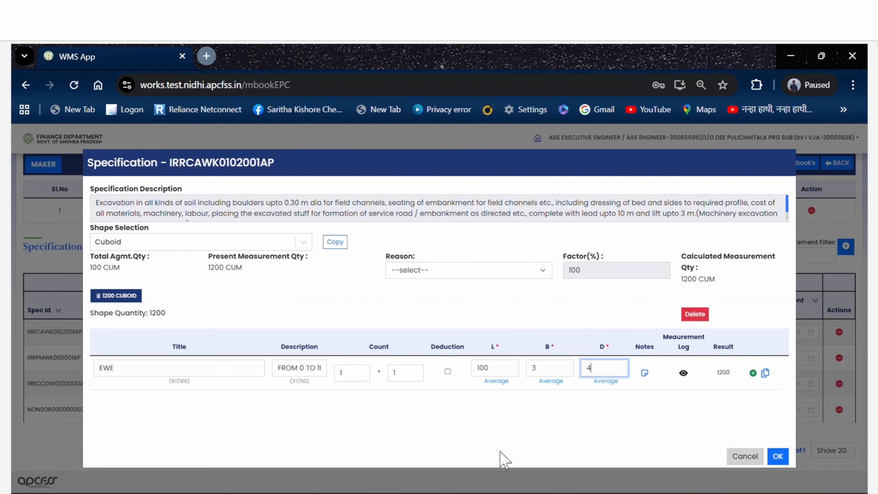
{"action": "left_click", "coordinate": [501, 449]}
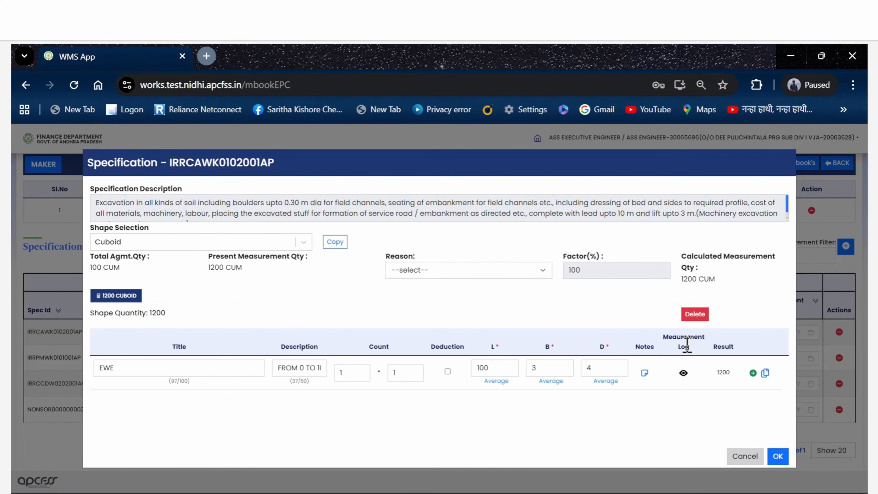
Discard the cuboid measurement and delete specification IRRCAWK0102001AP from the Mbook
{"action": "left_click", "coordinate": [695, 315]}
{"action": "left_click", "coordinate": [738, 456]}
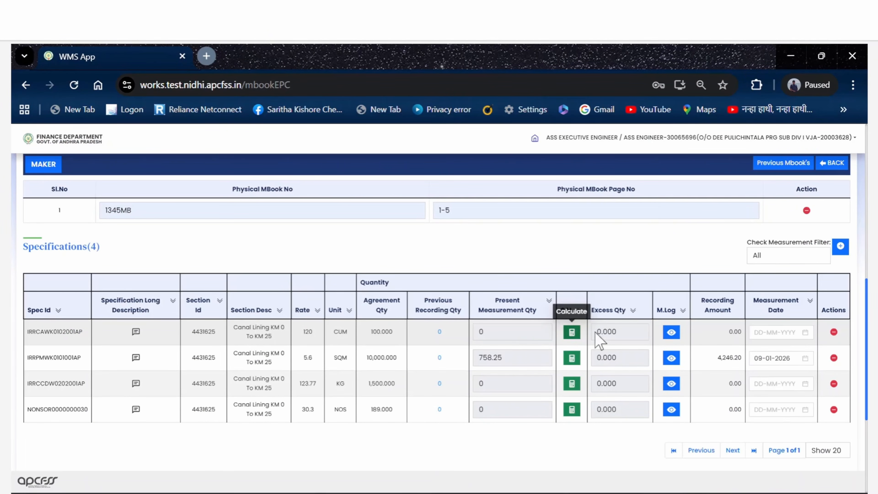
{"action": "left_click", "coordinate": [835, 331]}
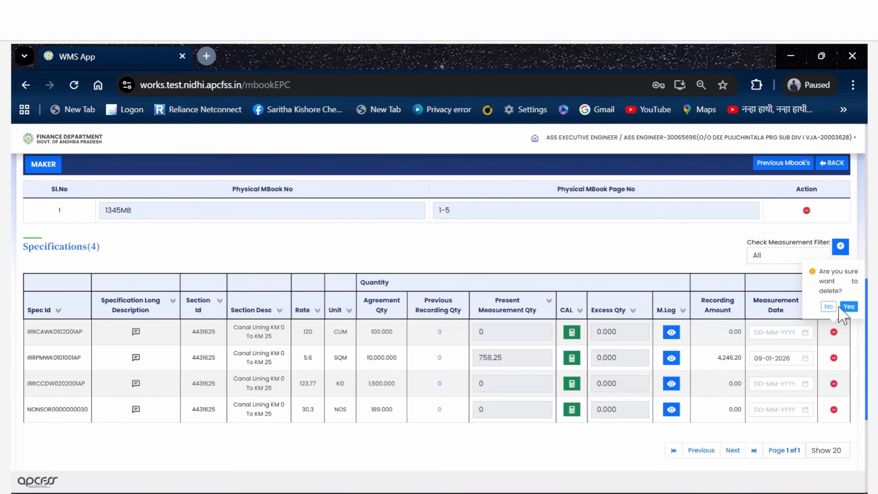
{"action": "left_click", "coordinate": [848, 306]}
Add specification IRRCAWK0102001AP from section 4431625-canal lining KM 0 to KM 25 back to the Mbook
{"action": "left_click", "coordinate": [840, 246]}
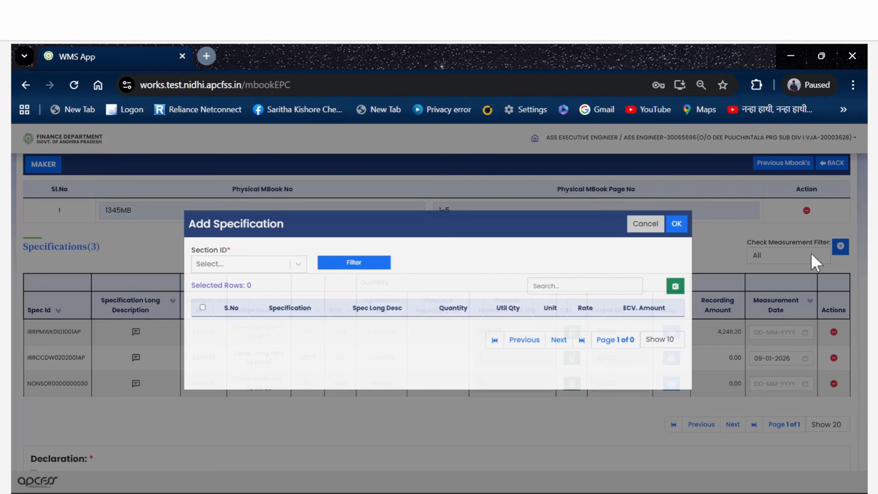
{"action": "left_click", "coordinate": [286, 275]}
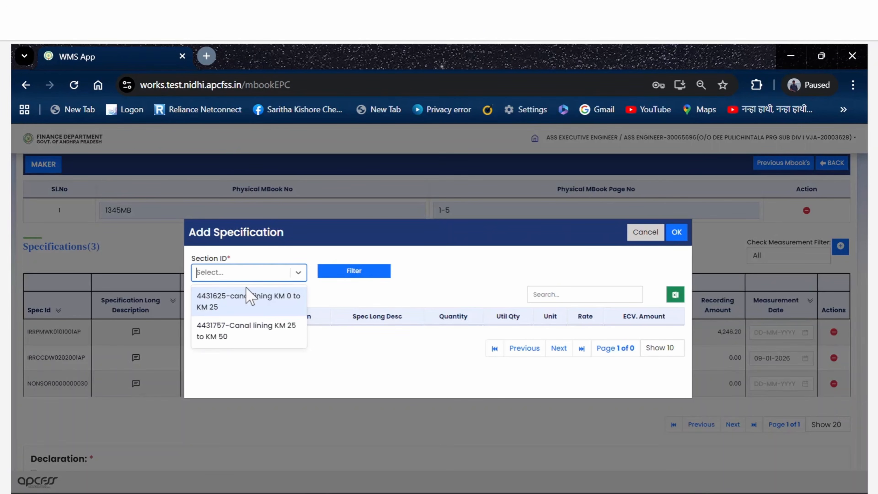
{"action": "left_click", "coordinate": [246, 301]}
{"action": "left_click", "coordinate": [360, 265]}
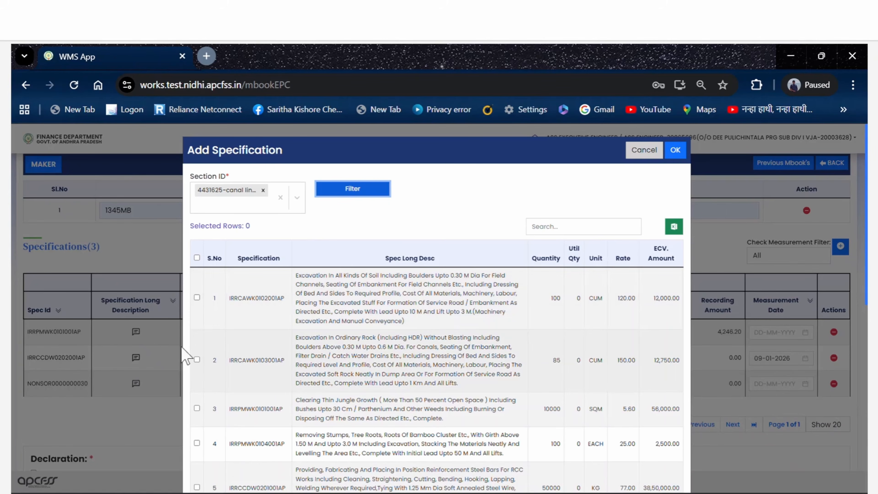
{"action": "left_click", "coordinate": [197, 297]}
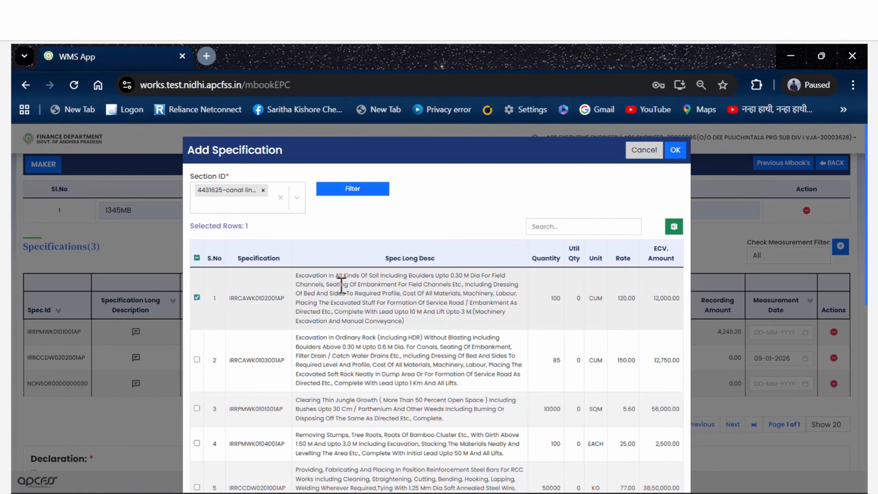
{"action": "left_click", "coordinate": [675, 151]}
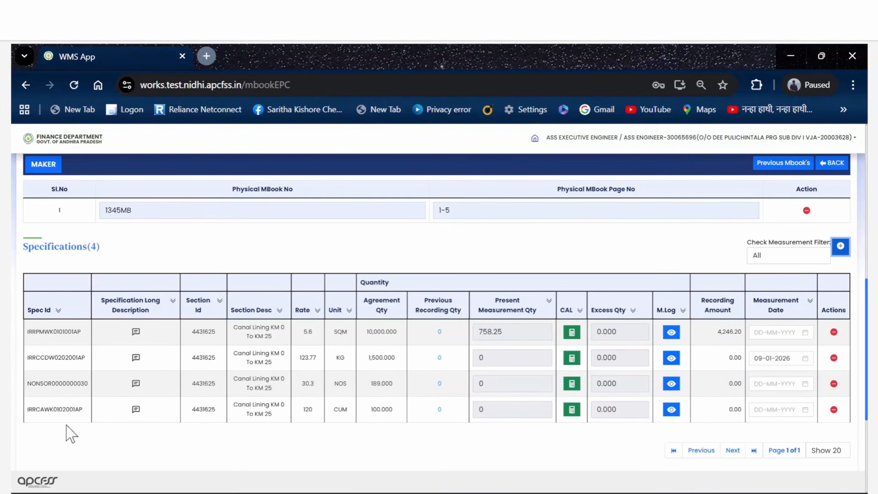
Open the measurement calculation for specification IRRCAWK0102001AP with LF Book measurements and title the first row EWE
{"action": "left_click", "coordinate": [573, 410]}
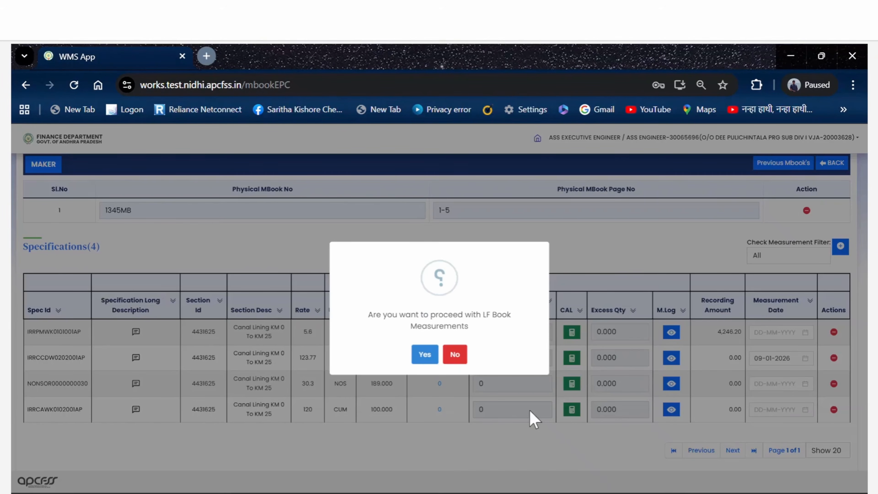
{"action": "left_click", "coordinate": [425, 356]}
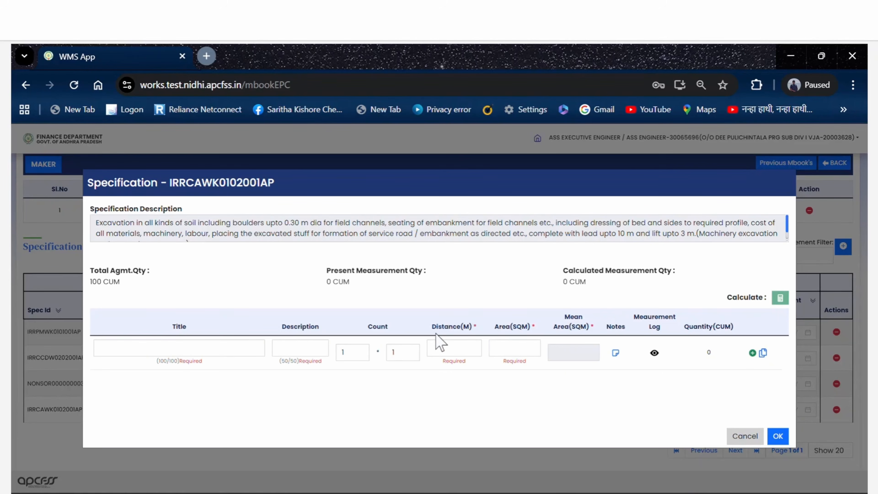
{"action": "left_click", "coordinate": [161, 350]}
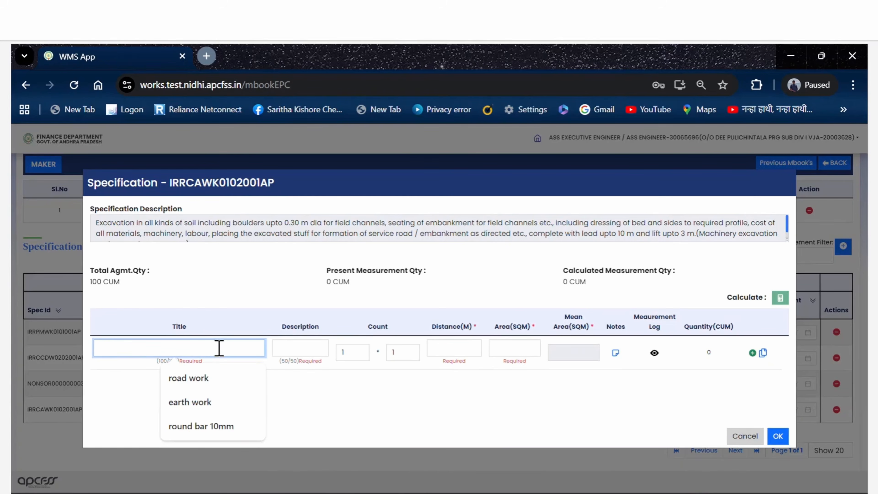
{"action": "left_click", "coordinate": [453, 348]}
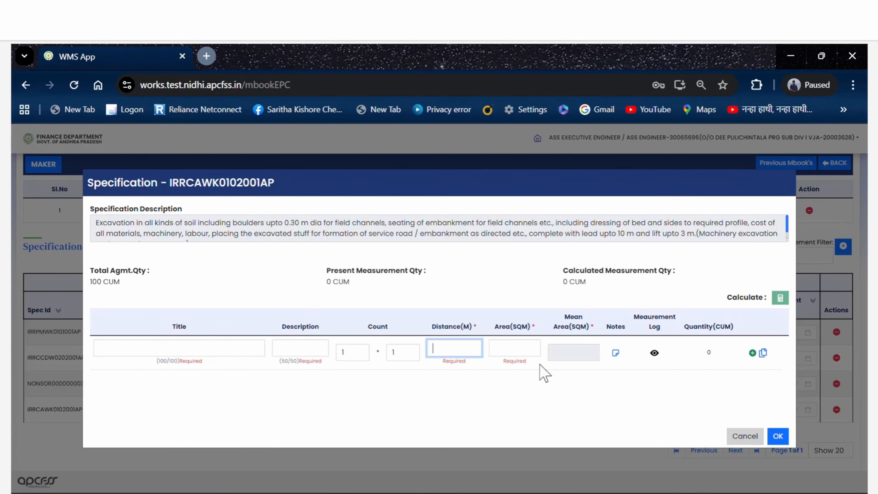
{"action": "left_click", "coordinate": [515, 351]}
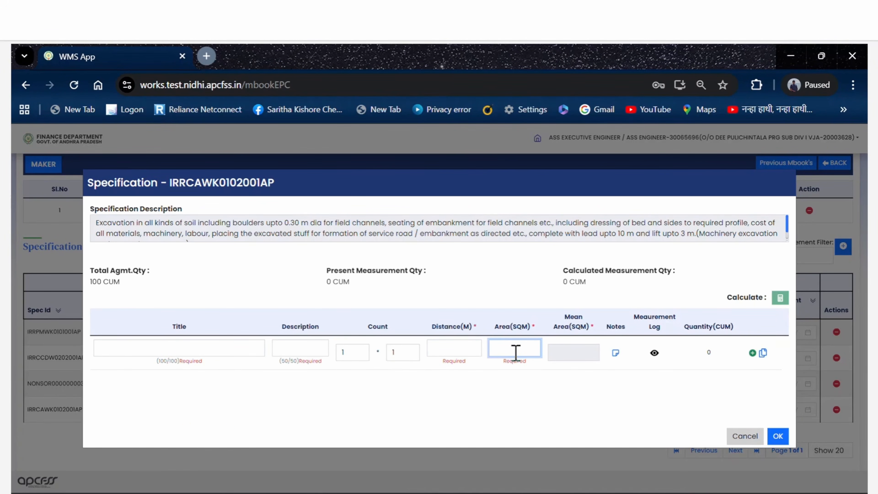
{"action": "left_click", "coordinate": [176, 346]}
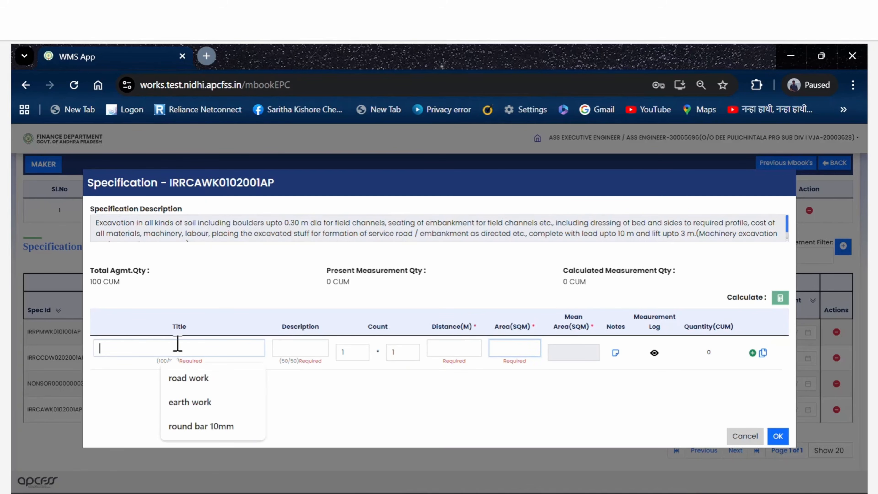
{"action": "type", "text": "EWE"}
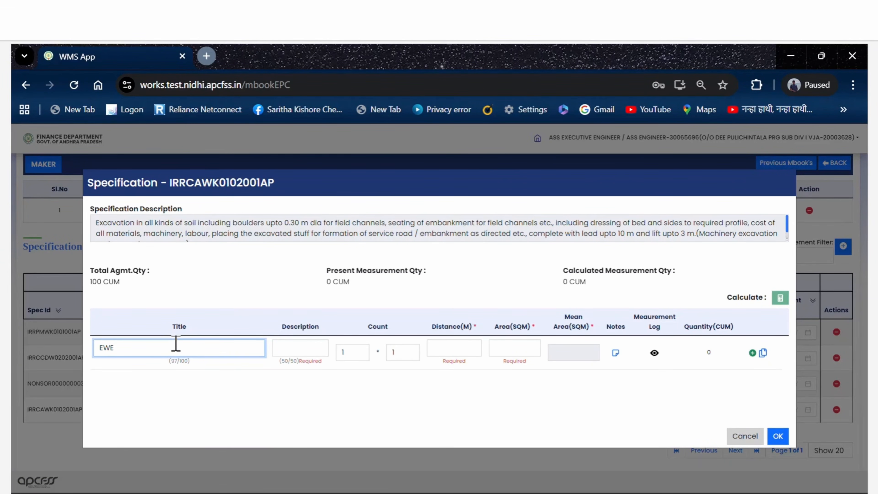
Enter 0 to 25 as the description of the first EWE row
{"action": "left_click", "coordinate": [289, 347]}
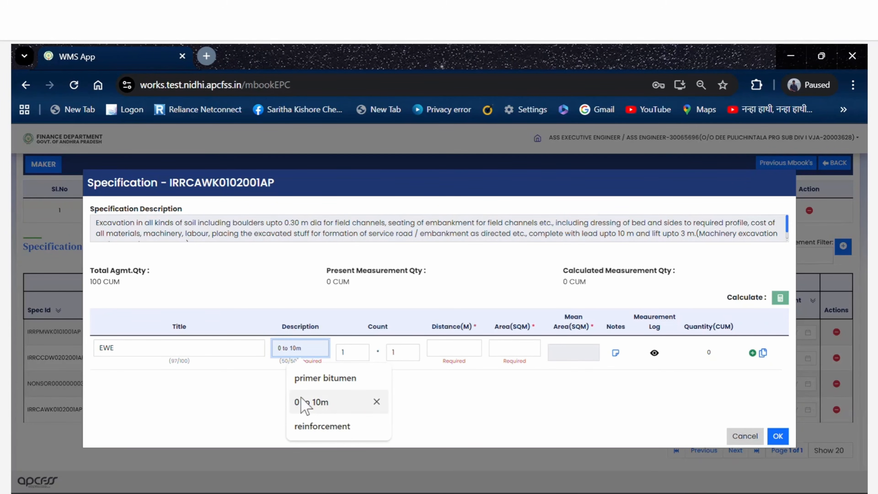
{"action": "left_click", "coordinate": [360, 405]}
{"action": "left_click_drag", "start_coordinate": [315, 351], "coordinate": [298, 349]}
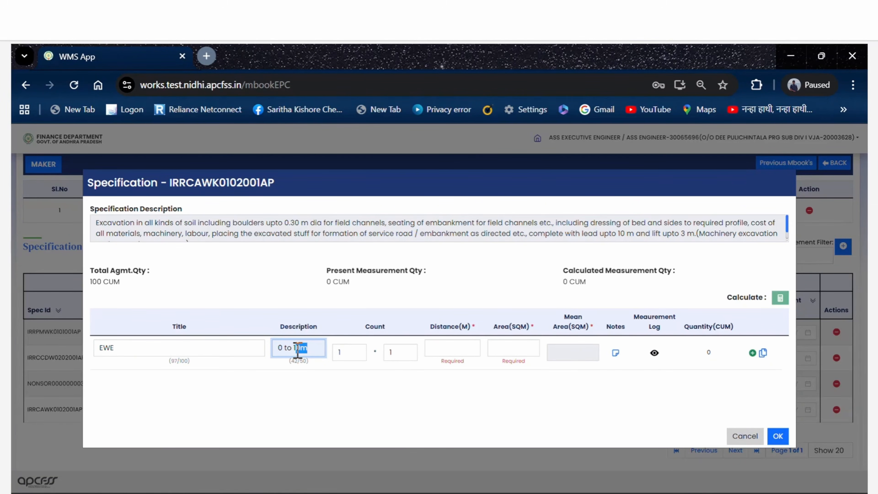
{"action": "key", "text": "BackSpace"}
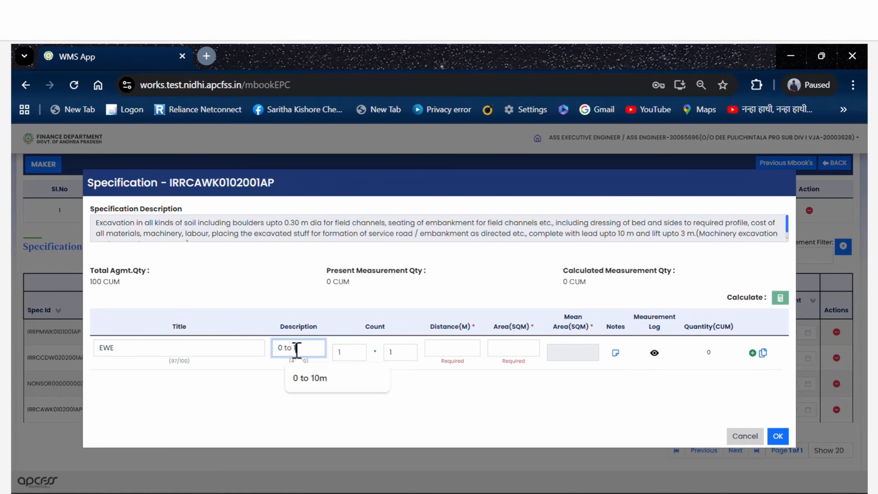
{"action": "key", "text": "BackSpace"}
{"action": "type", "text": "25"}
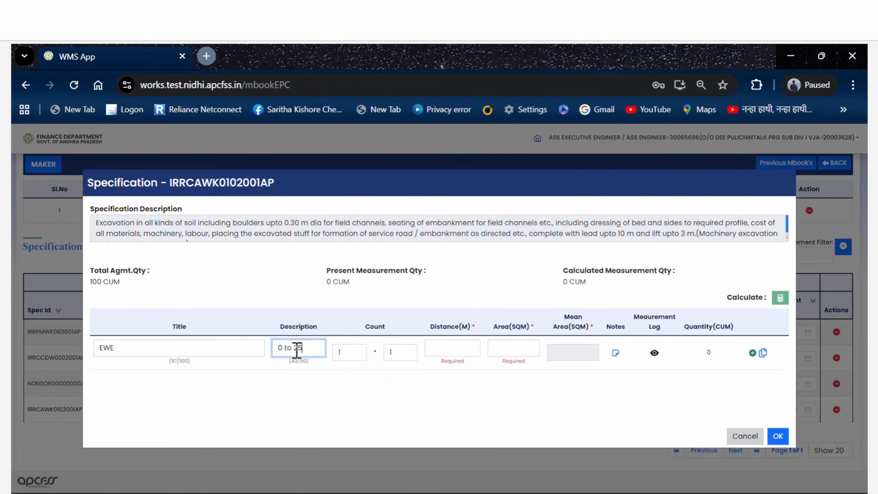
{"action": "left_click", "coordinate": [360, 394]}
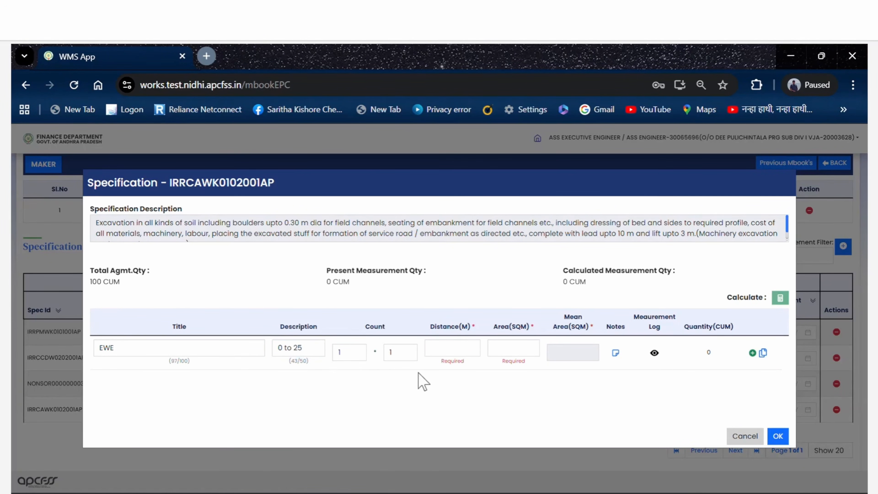
Set the first row's distance to 25 m and its area to 0 SQM
{"action": "left_click", "coordinate": [458, 349]}
{"action": "type", "text": "25"}
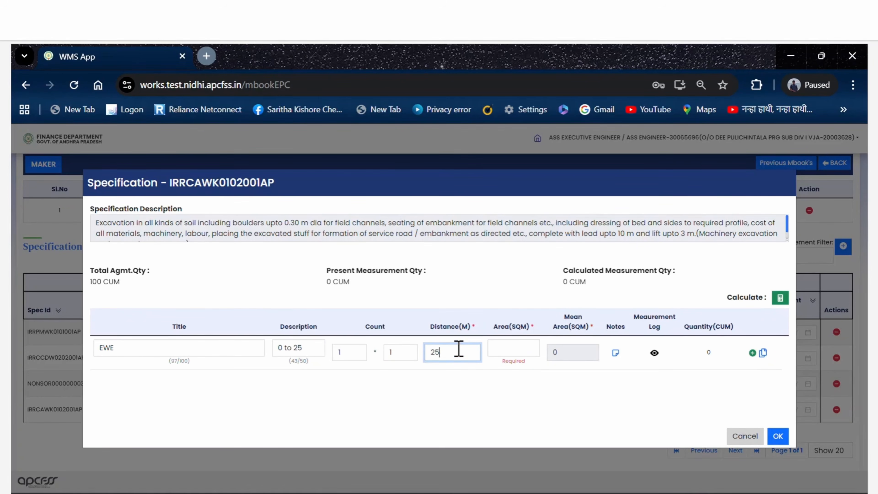
{"action": "left_click", "coordinate": [505, 353]}
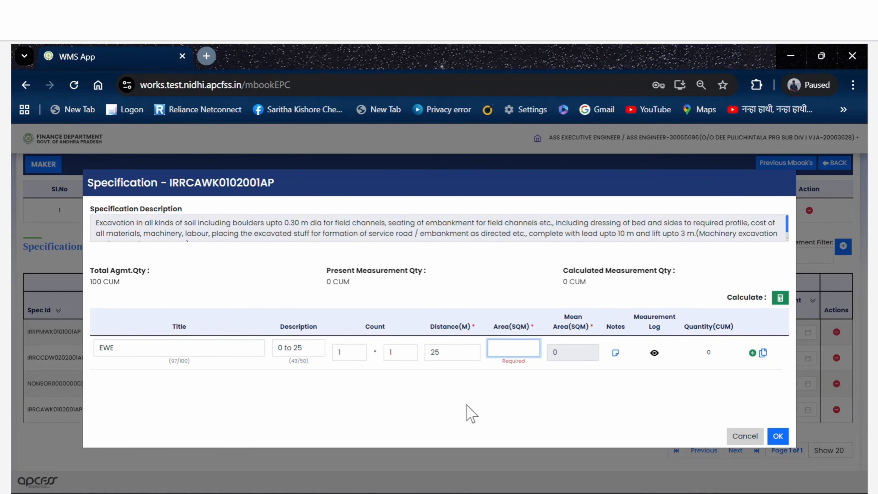
{"action": "type", "text": "0"}
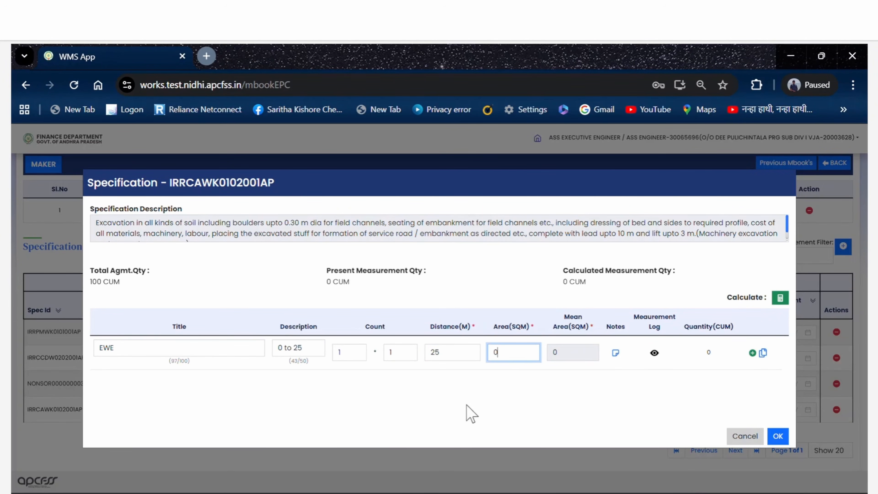
Add a second measurement row with the title EWE CANAL and the description 25 TO 50
{"action": "left_click", "coordinate": [752, 353]}
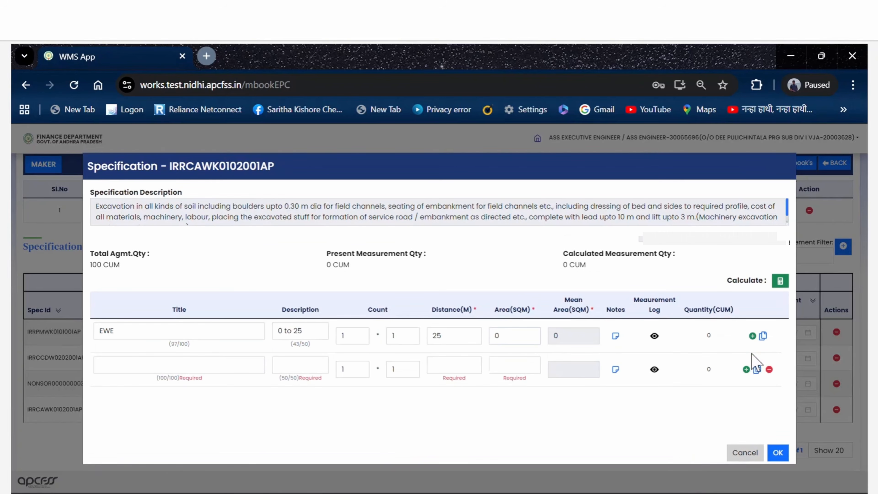
{"action": "left_click", "coordinate": [130, 365]}
{"action": "type", "text": "EWE"}
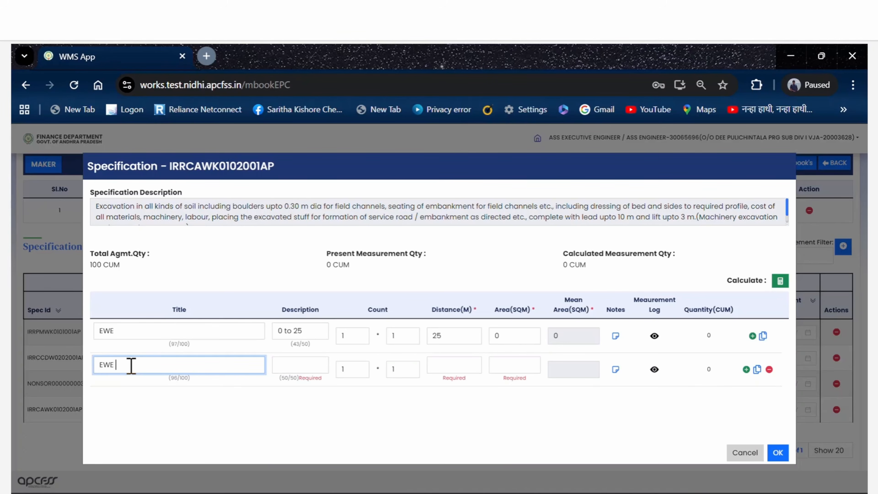
{"action": "type", "text": " CANAL"}
{"action": "left_click", "coordinate": [571, 84]}
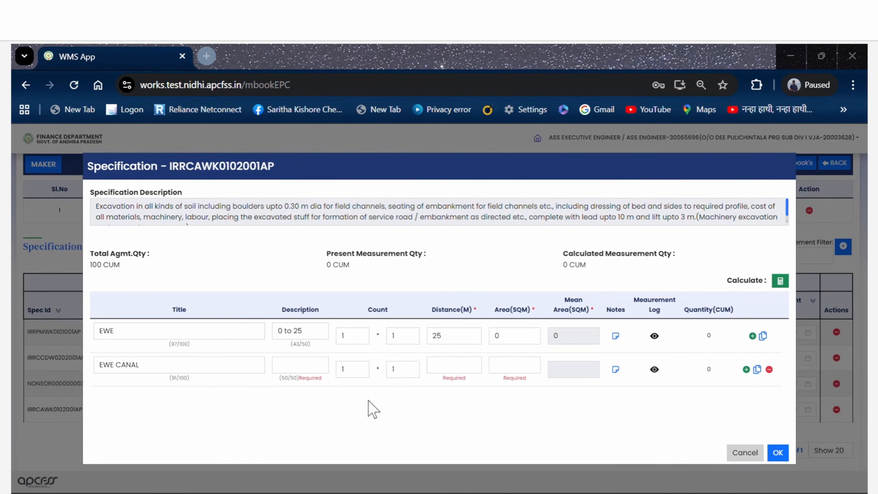
{"action": "left_click", "coordinate": [294, 367]}
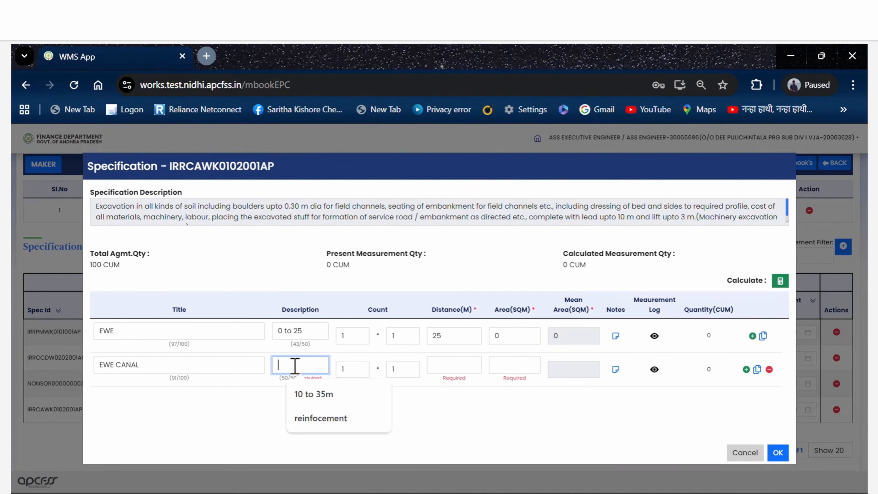
{"action": "type", "text": "25"}
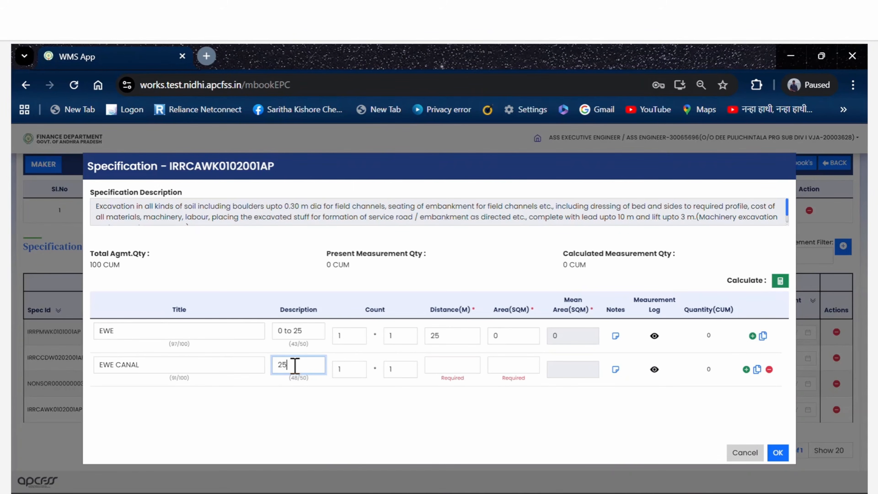
{"action": "type", "text": " TO 50"}
Set the second row's distance to 25 m and its area to 25 SQM
{"action": "left_click", "coordinate": [446, 364]}
{"action": "type", "text": "2"}
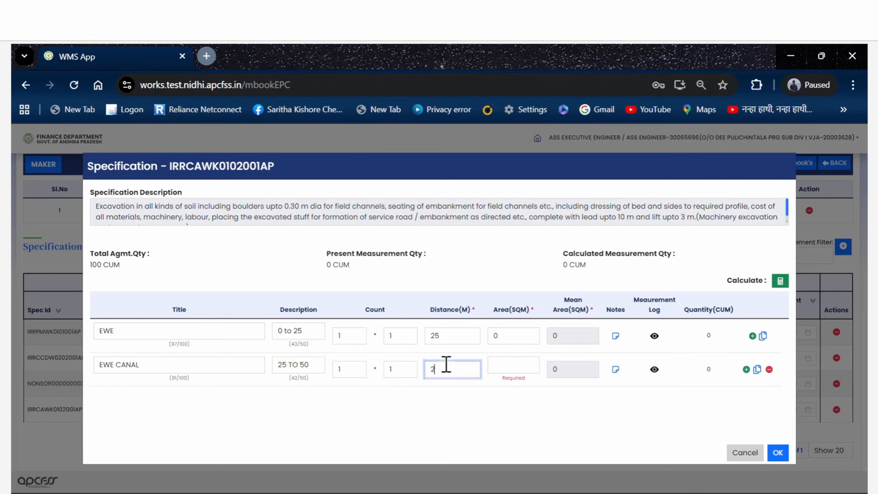
{"action": "type", "text": "5"}
{"action": "left_click", "coordinate": [491, 366]}
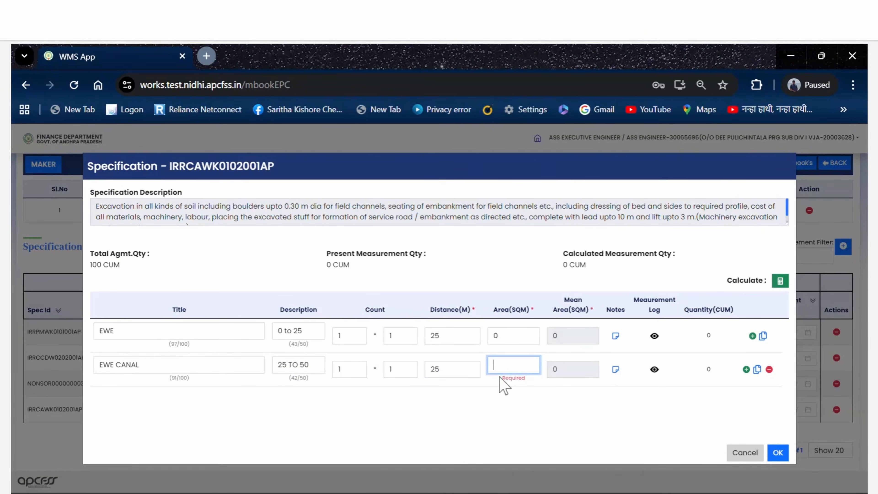
{"action": "type", "text": "2"}
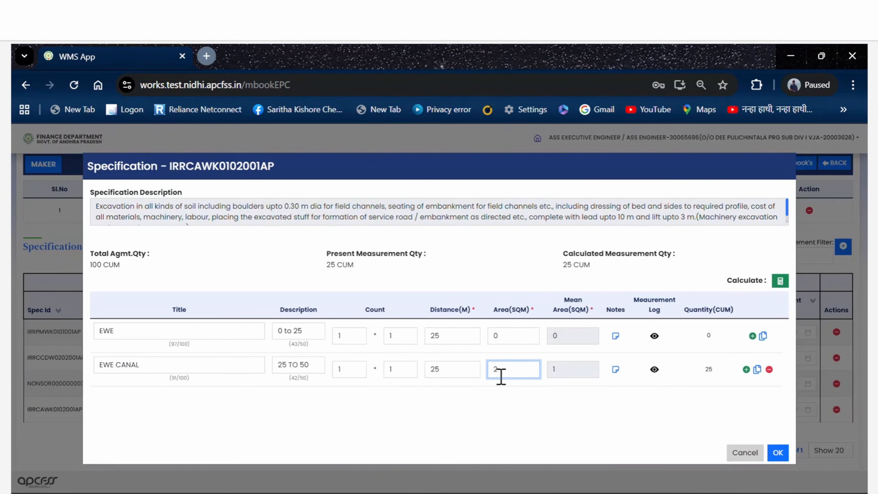
{"action": "type", "text": "5"}
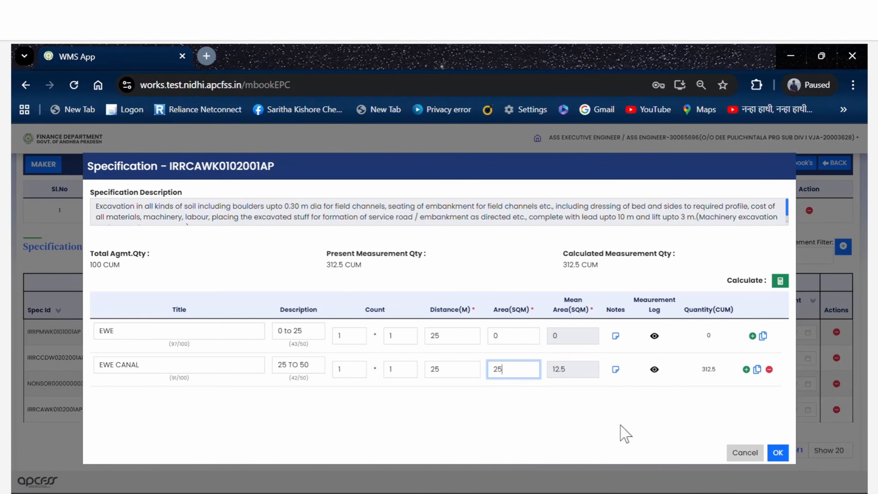
Add a third measurement row with the title EWE CANAL and the description 50 TO 75
{"action": "left_click", "coordinate": [746, 369]}
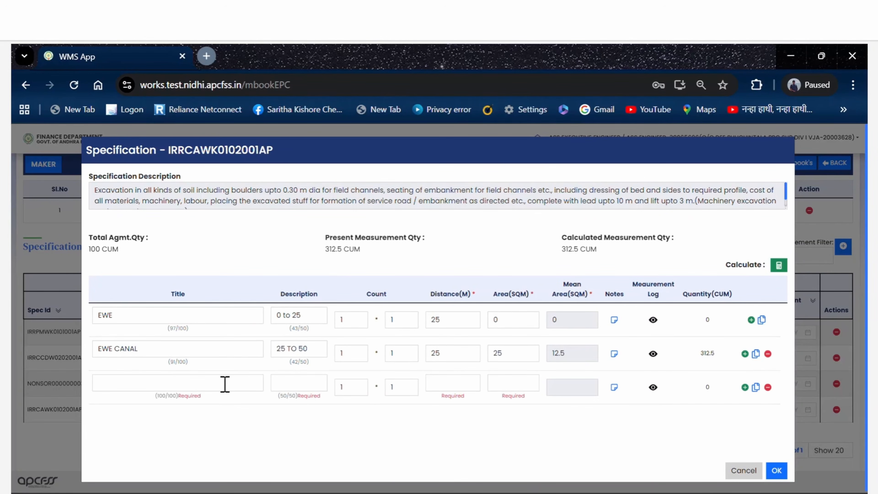
{"action": "left_click", "coordinate": [195, 381]}
{"action": "type", "text": "EW"}
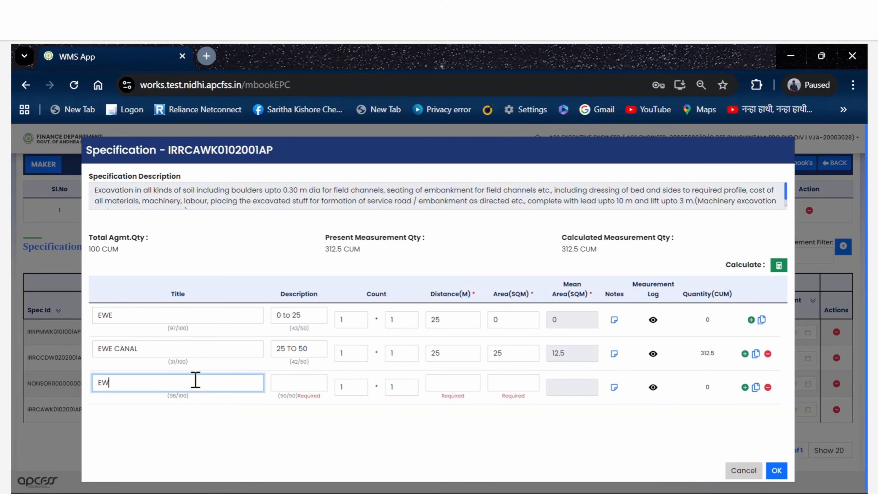
{"action": "type", "text": "E CANAL"}
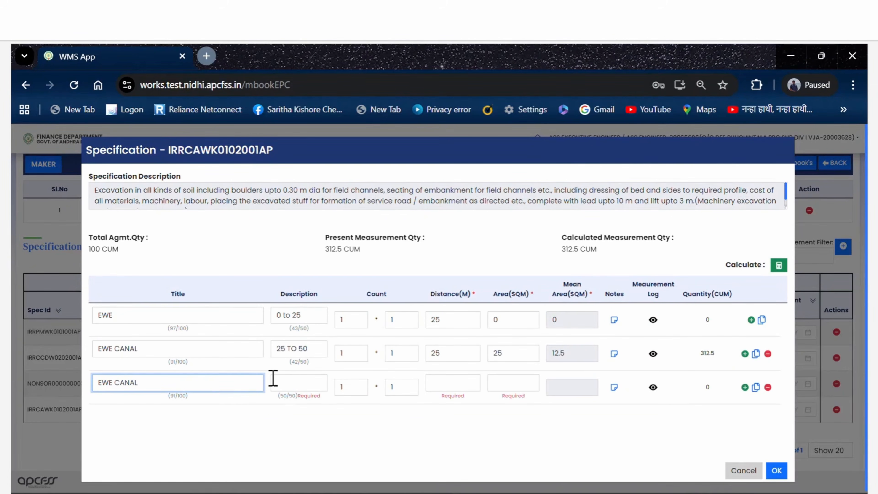
{"action": "left_click", "coordinate": [299, 383]}
{"action": "type", "text": "5"}
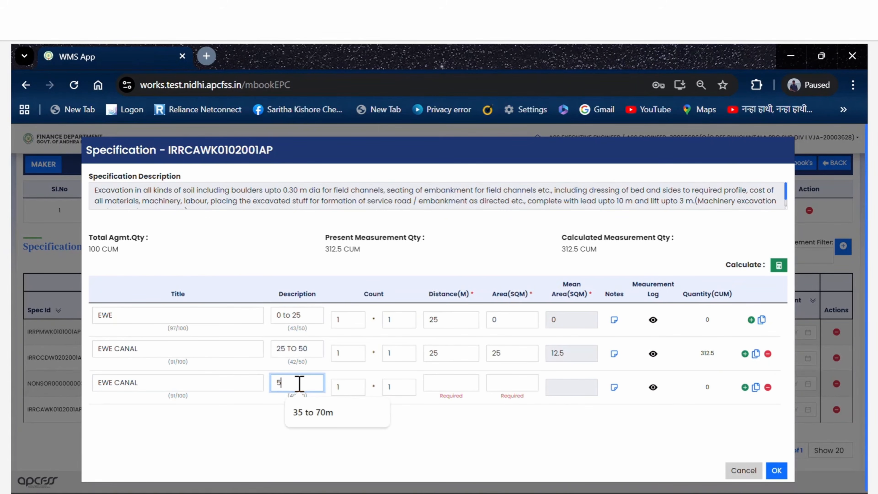
{"action": "type", "text": "0 TO "}
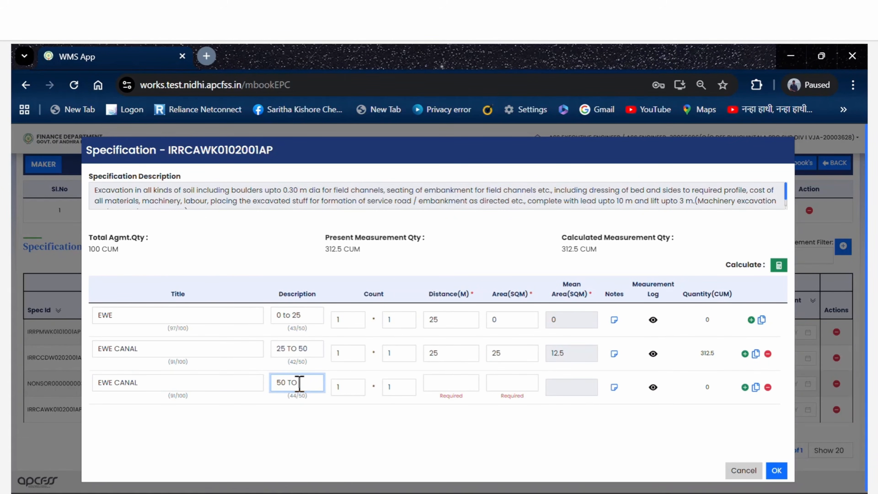
{"action": "type", "text": "75"}
Set the third row's distance to 25 m and its area to 23.8 SQM, and check the calculated measurement quantity
{"action": "left_click", "coordinate": [455, 384]}
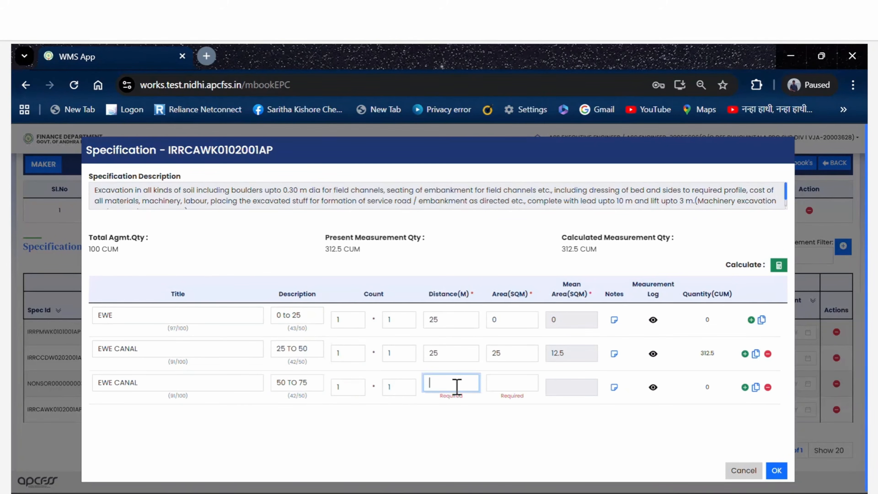
{"action": "type", "text": "25"}
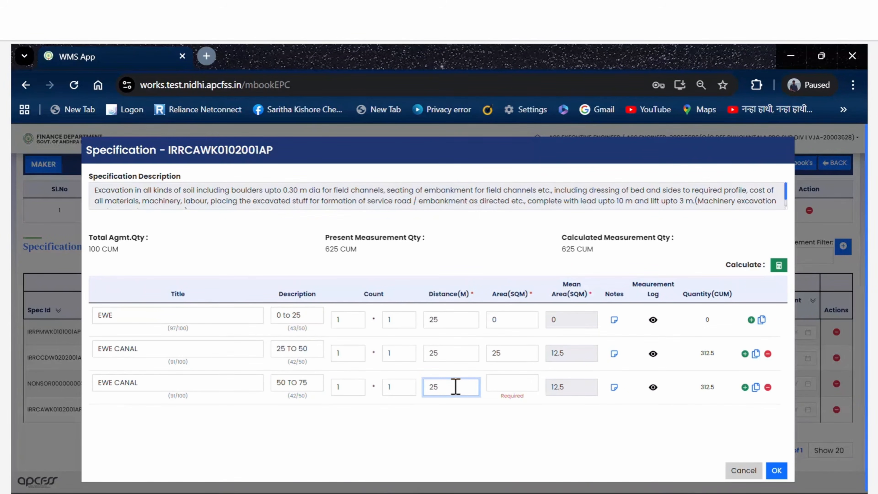
{"action": "left_click", "coordinate": [507, 382]}
{"action": "type", "text": "24"}
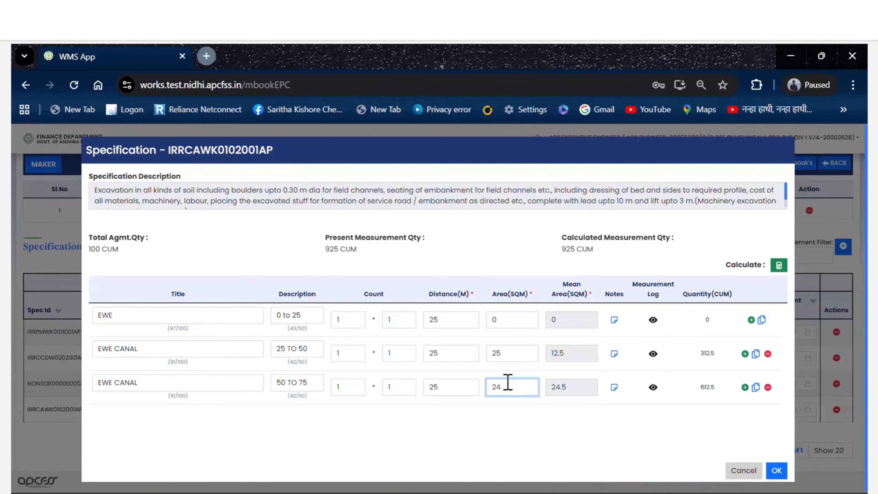
{"action": "key", "text": "BackSpace"}
{"action": "type", "text": "3"}
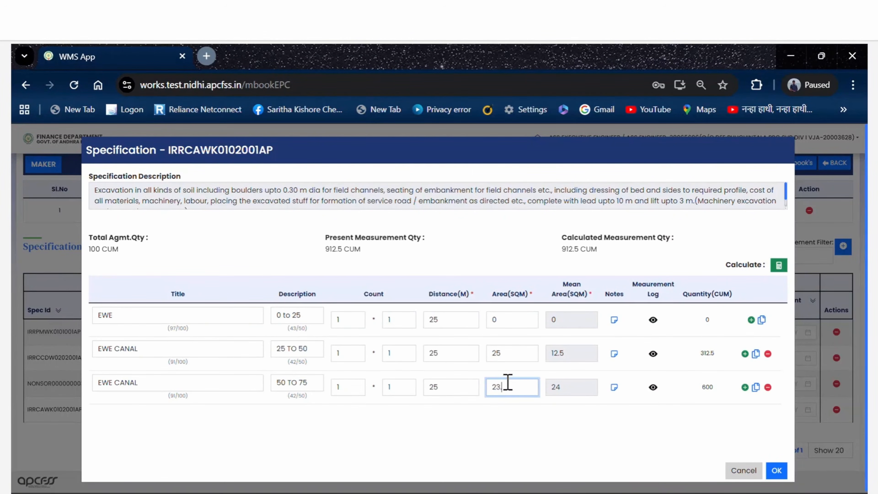
{"action": "type", "text": ".8"}
{"action": "left_click", "coordinate": [639, 426]}
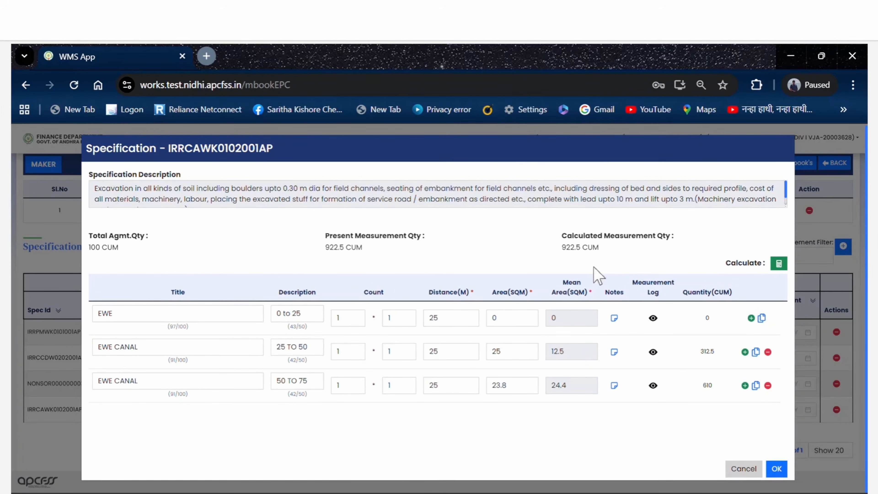
{"action": "left_click_drag", "start_coordinate": [601, 248], "coordinate": [557, 258]}
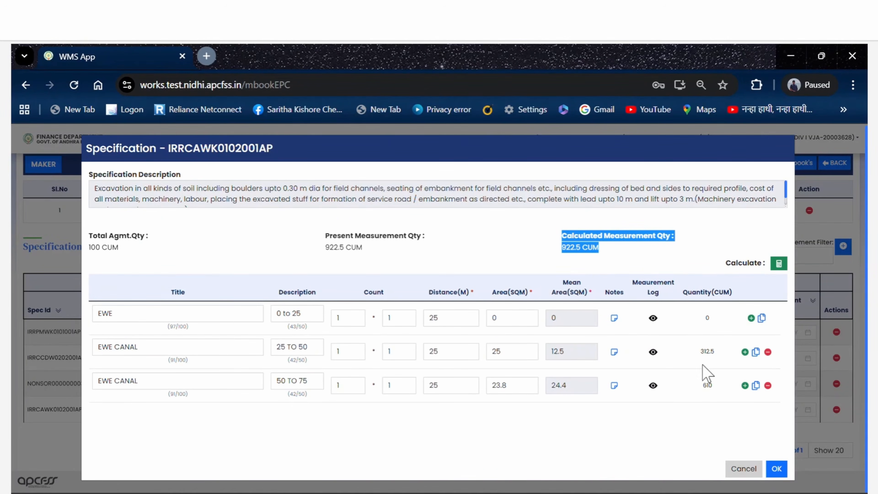
{"action": "left_click", "coordinate": [612, 262]}
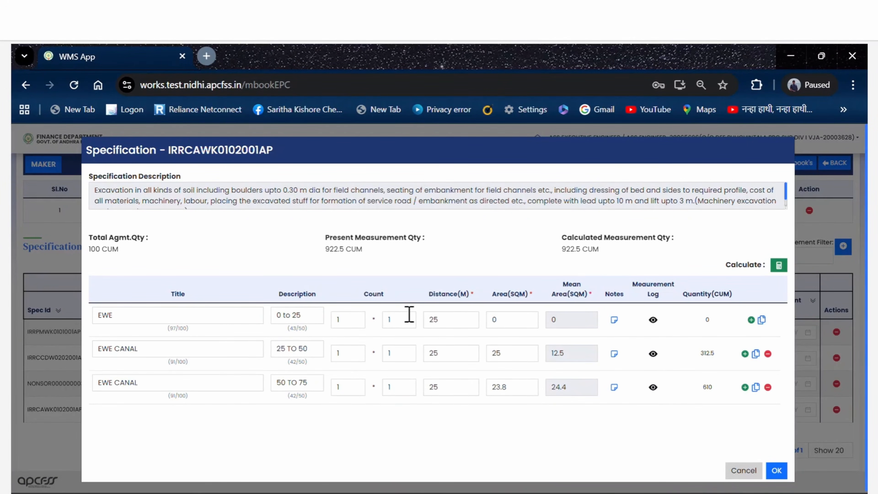
Attach the note FOR LEVELLING to the first measurement row
{"action": "left_click", "coordinate": [613, 320]}
{"action": "left_click", "coordinate": [353, 275]}
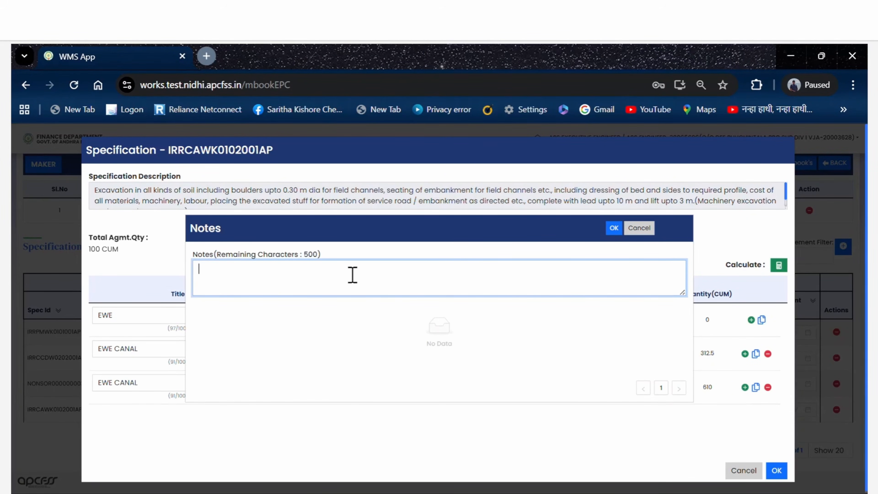
{"action": "type", "text": "FOR LEVELLING"}
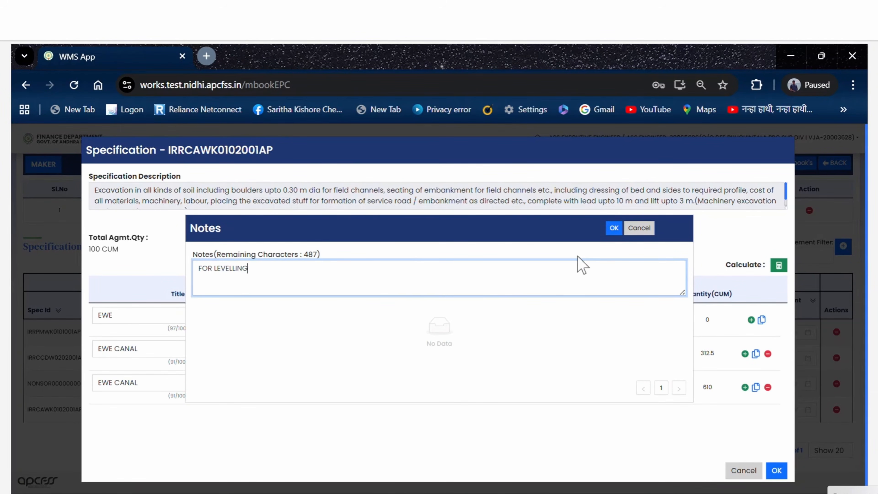
{"action": "left_click", "coordinate": [613, 229]}
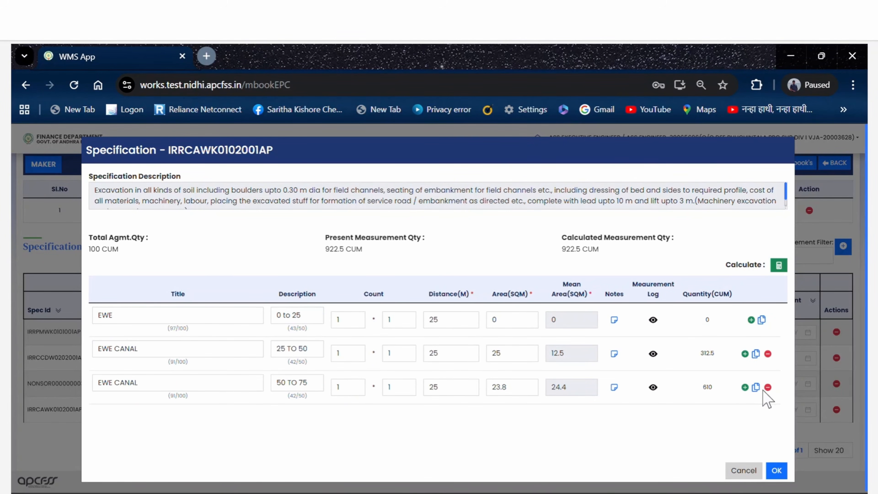
Duplicate the 50 TO 75 row, giving the copy the description 75 TO 100 and an area of 22 SQM
{"action": "left_click", "coordinate": [756, 387]}
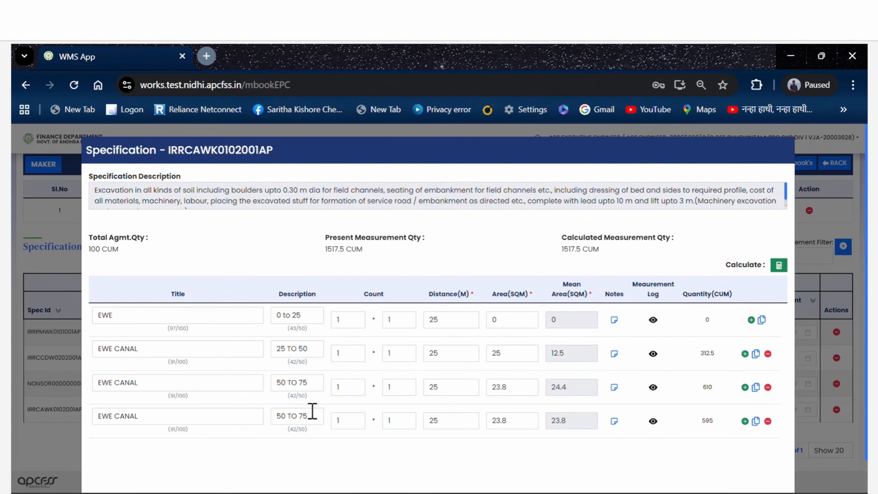
{"action": "left_click_drag", "start_coordinate": [309, 415], "coordinate": [274, 412]}
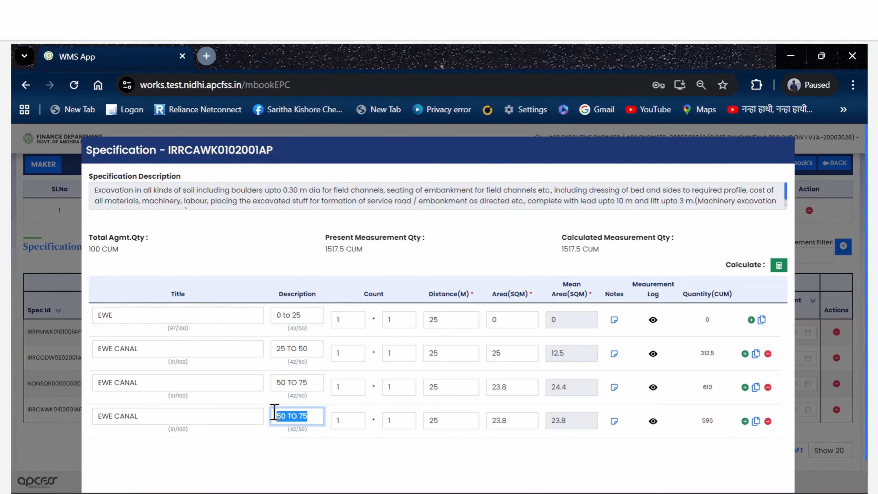
{"action": "type", "text": "75 TO 100"}
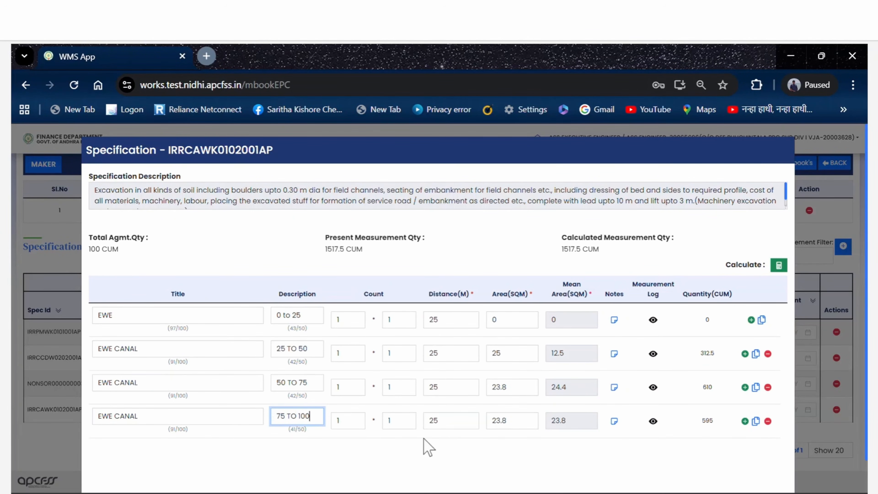
{"action": "double_click", "coordinate": [512, 420]}
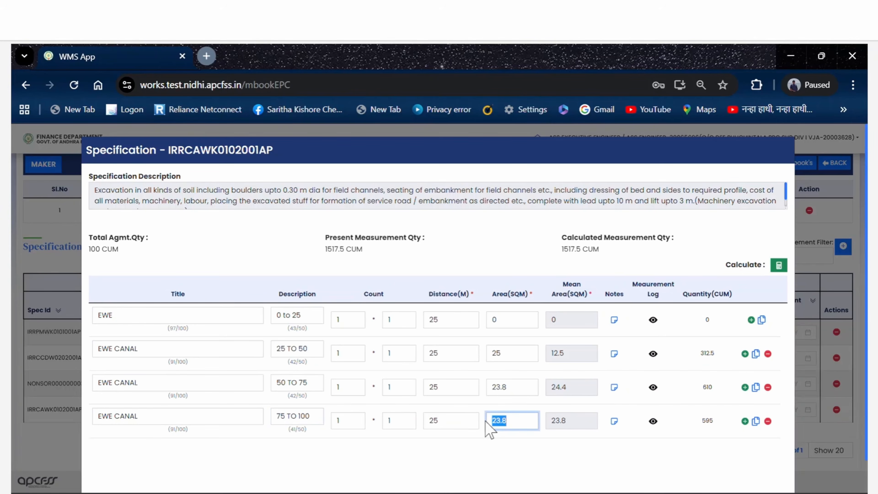
{"action": "type", "text": "22"}
{"action": "left_click", "coordinate": [522, 460]}
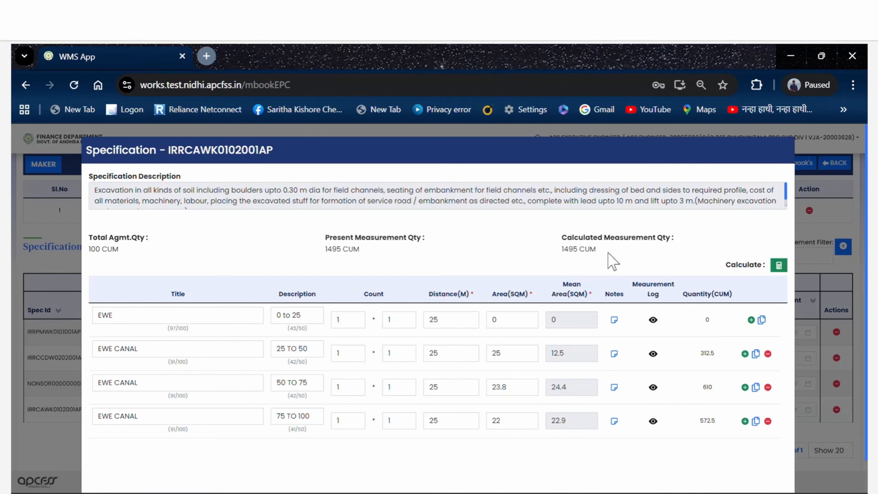
{"action": "left_click_drag", "start_coordinate": [607, 252], "coordinate": [526, 248]}
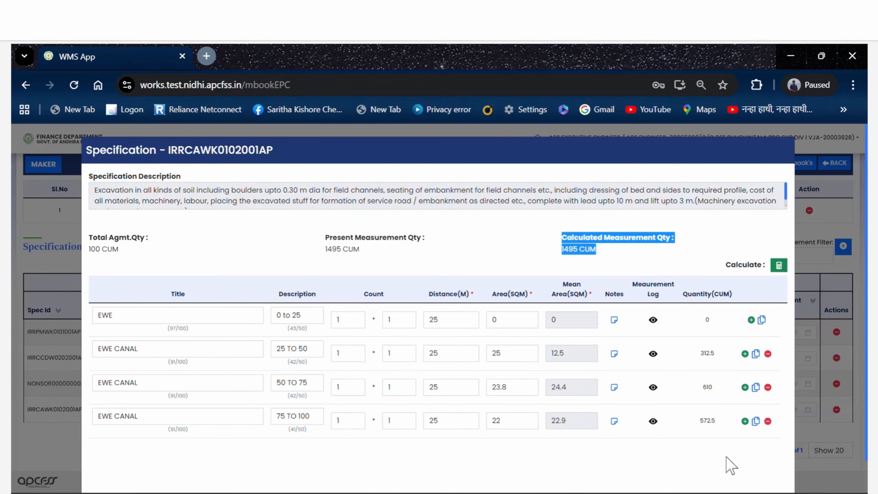
{"action": "left_click", "coordinate": [699, 457]}
Calculate the LF line items and accept the measurements for specification IRRCAWK0102001AP
{"action": "scroll", "coordinate": [665, 427], "scroll_direction": "down", "scroll_amount": 1}
{"action": "left_click", "coordinate": [779, 469]}
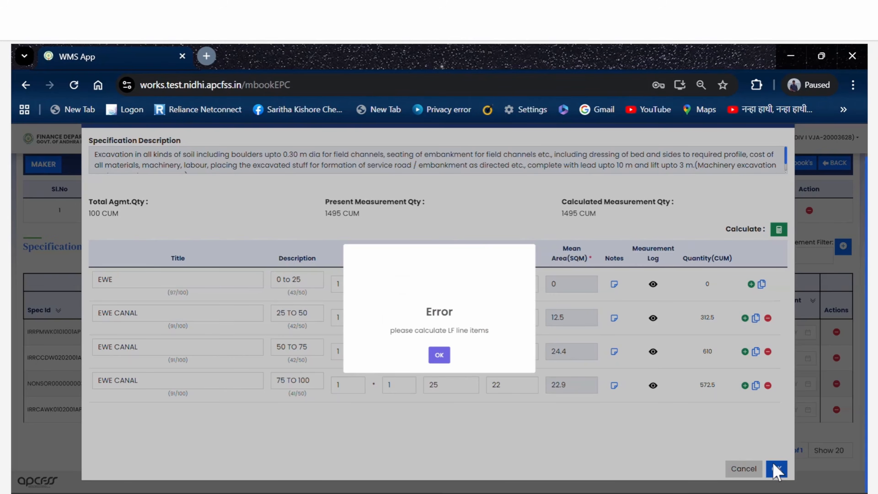
{"action": "left_click", "coordinate": [436, 366]}
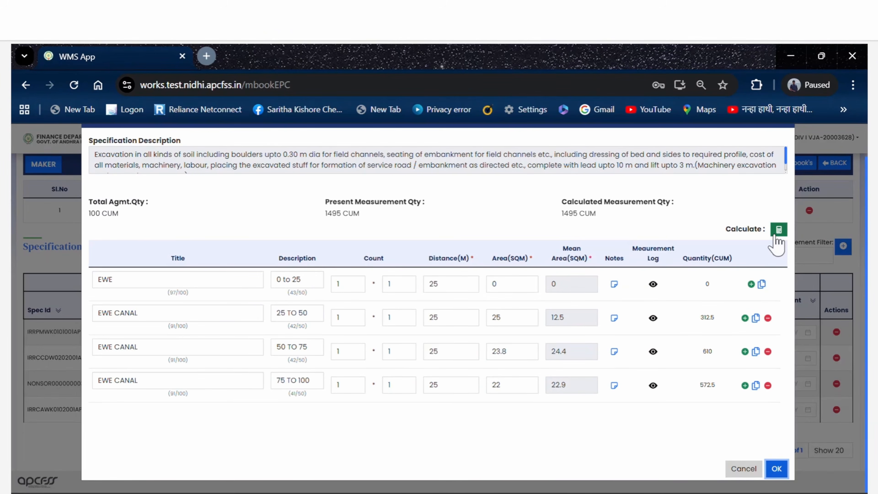
{"action": "left_click", "coordinate": [779, 230]}
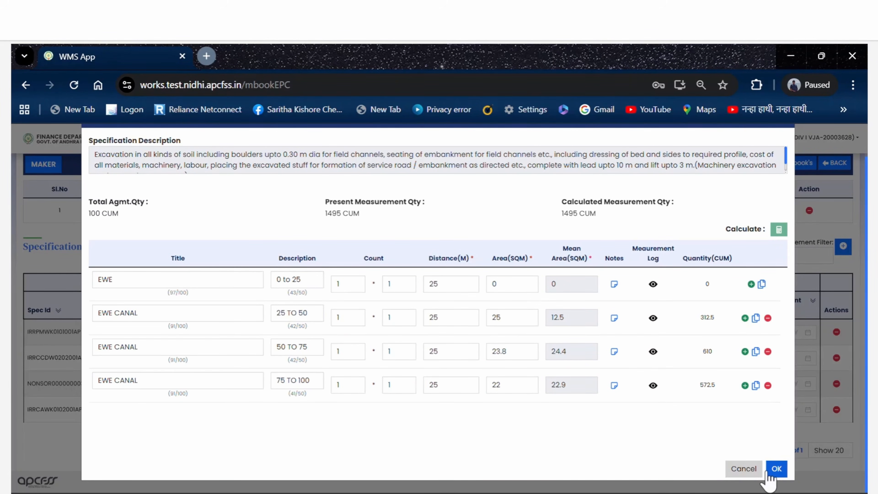
{"action": "left_click", "coordinate": [776, 469]}
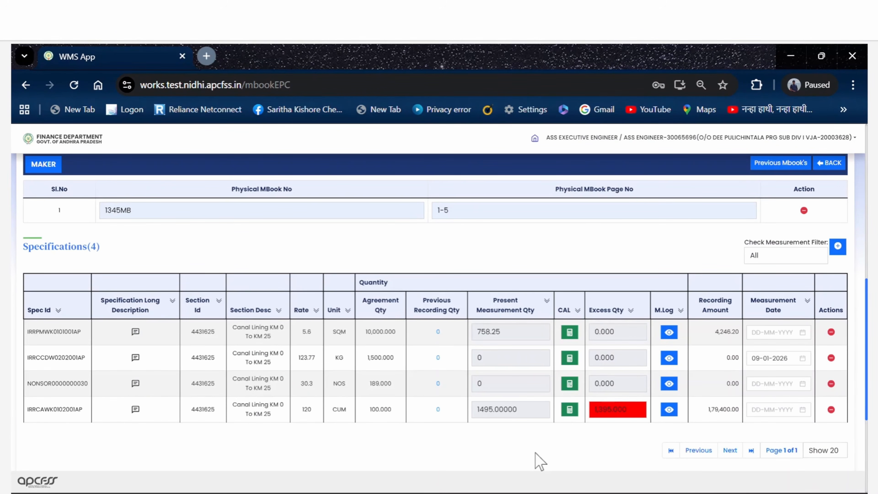
Compare the agreement, present measurement and excess quantities of specification IRRCAWK0102001AP
{"action": "double_click", "coordinate": [391, 409]}
{"action": "left_click_drag", "start_coordinate": [521, 412], "coordinate": [473, 423]}
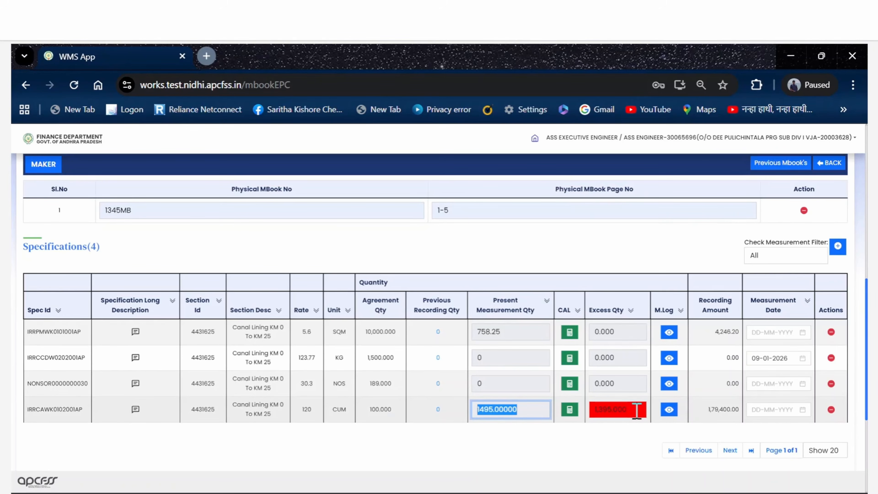
{"action": "left_click_drag", "start_coordinate": [636, 410], "coordinate": [592, 446]}
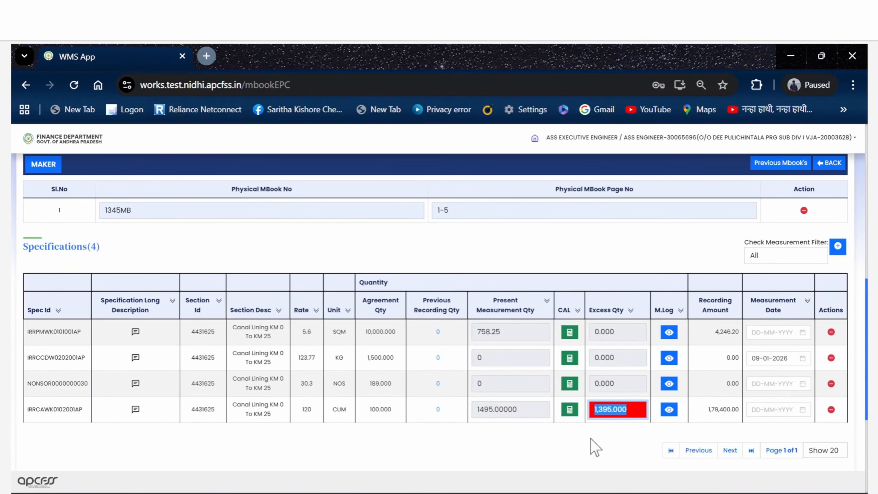
{"action": "left_click", "coordinate": [639, 434]}
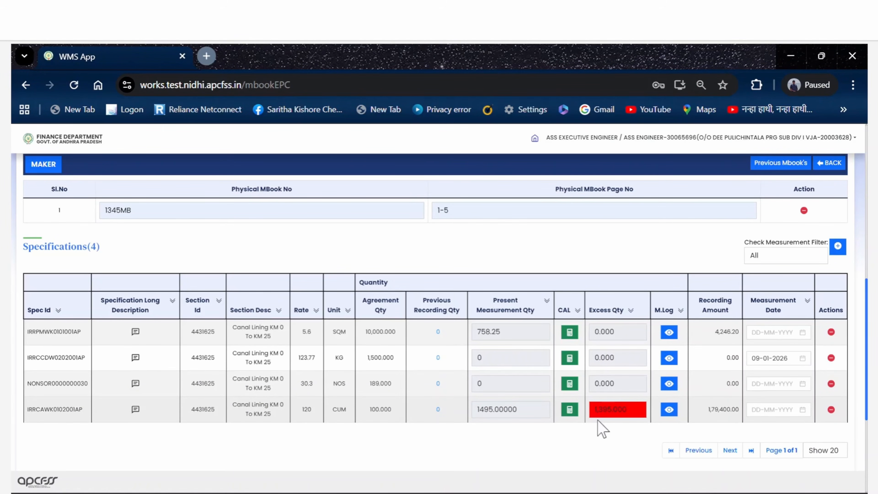
{"action": "left_click_drag", "start_coordinate": [634, 409], "coordinate": [592, 411]}
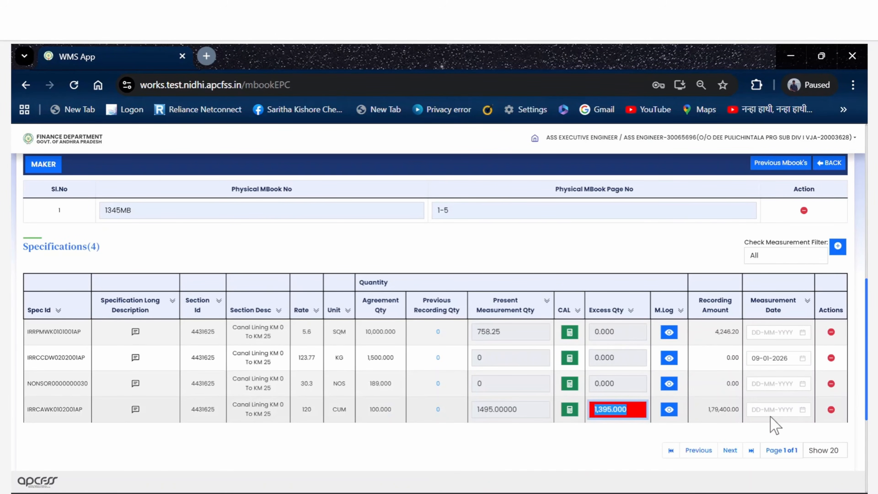
Set the measurement date of specification IRRCAWK0102001AP to 09-01-2026
{"action": "left_click", "coordinate": [797, 411]}
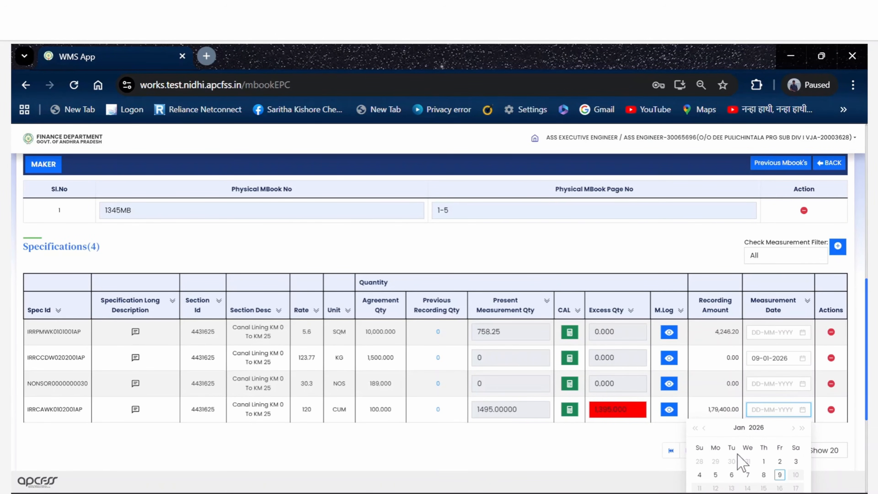
{"action": "scroll", "coordinate": [805, 417], "scroll_direction": "down", "scroll_amount": 3}
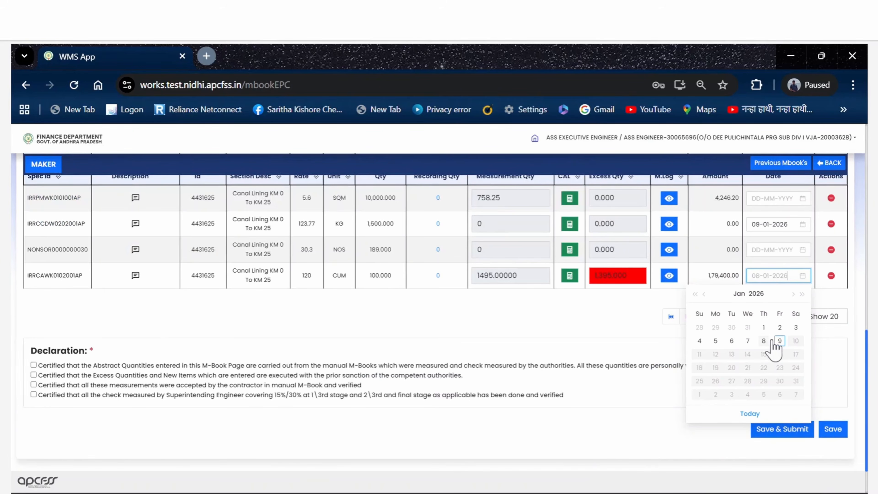
{"action": "left_click", "coordinate": [779, 341]}
{"action": "scroll", "coordinate": [466, 323], "scroll_direction": "up", "scroll_amount": 3}
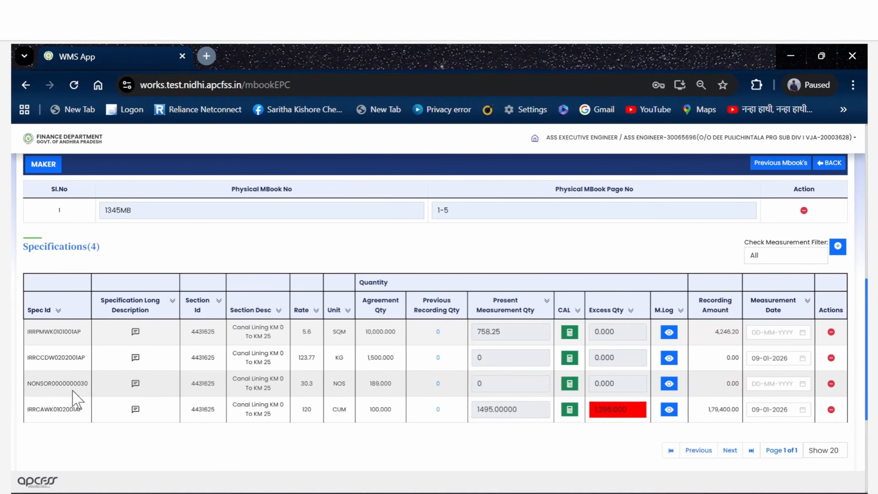
{"action": "left_click", "coordinate": [139, 382]}
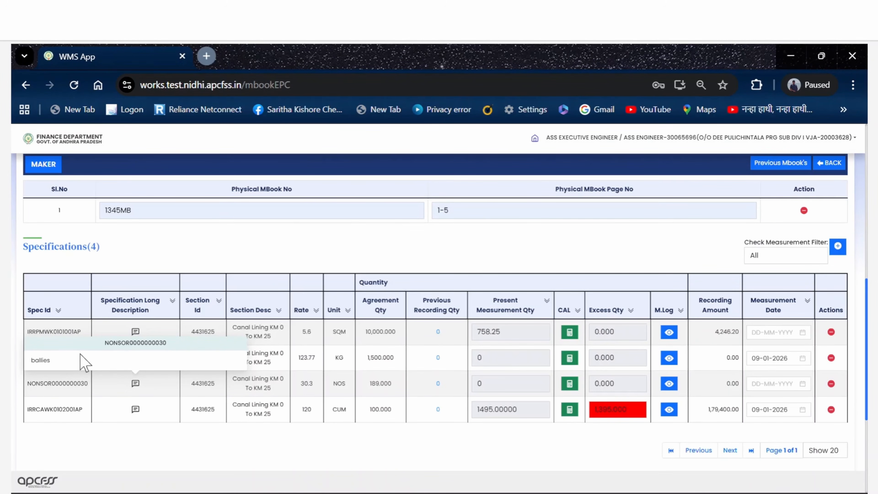
{"action": "left_click_drag", "start_coordinate": [83, 361], "coordinate": [40, 361]}
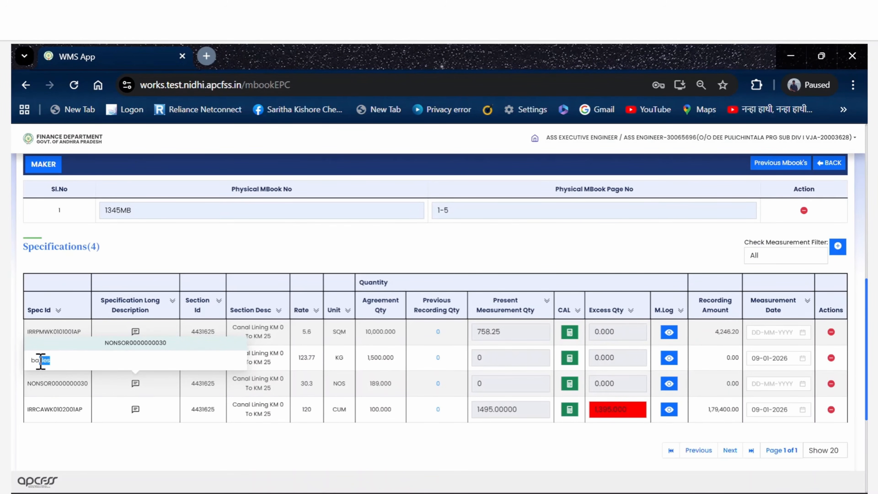
{"action": "left_click", "coordinate": [116, 441]}
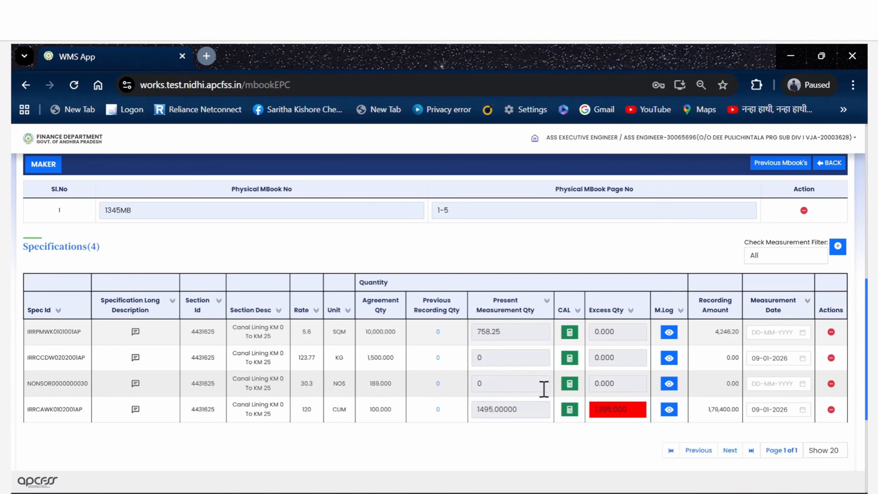
{"action": "left_click", "coordinate": [569, 384]}
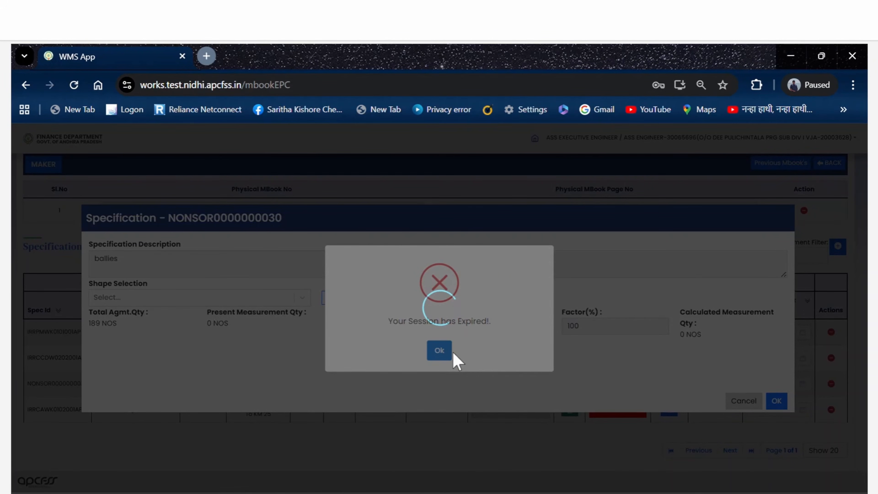
{"action": "left_click", "coordinate": [447, 351]}
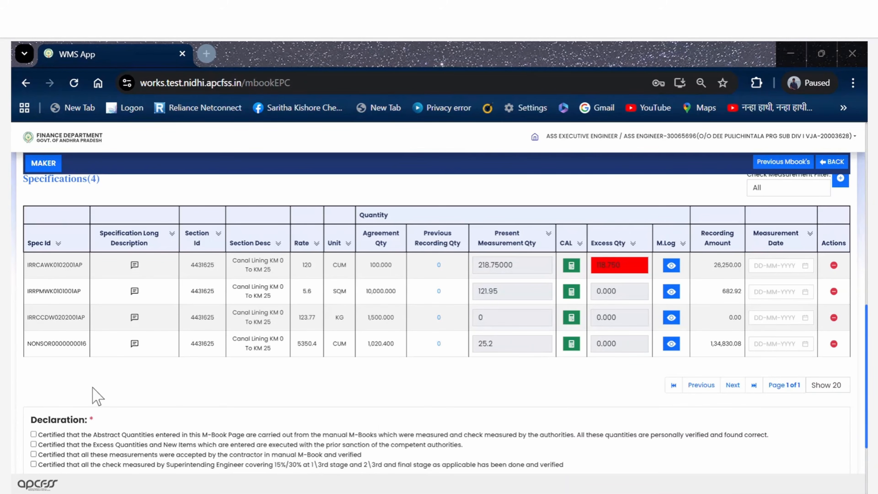
Open the measurement calculation of specification IRRCCDW0202001AP and check its present and calculated measurement quantities
{"action": "scroll", "coordinate": [239, 380], "scroll_direction": "down", "scroll_amount": 2}
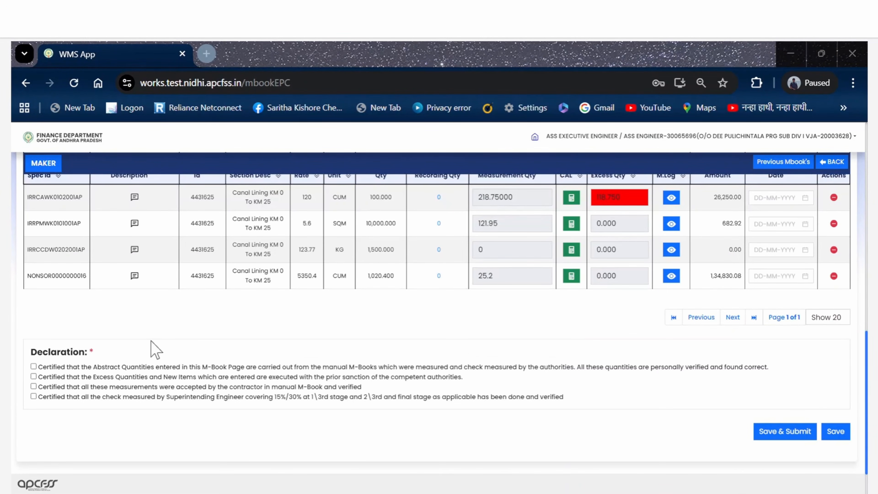
{"action": "scroll", "coordinate": [152, 342], "scroll_direction": "up", "scroll_amount": 2}
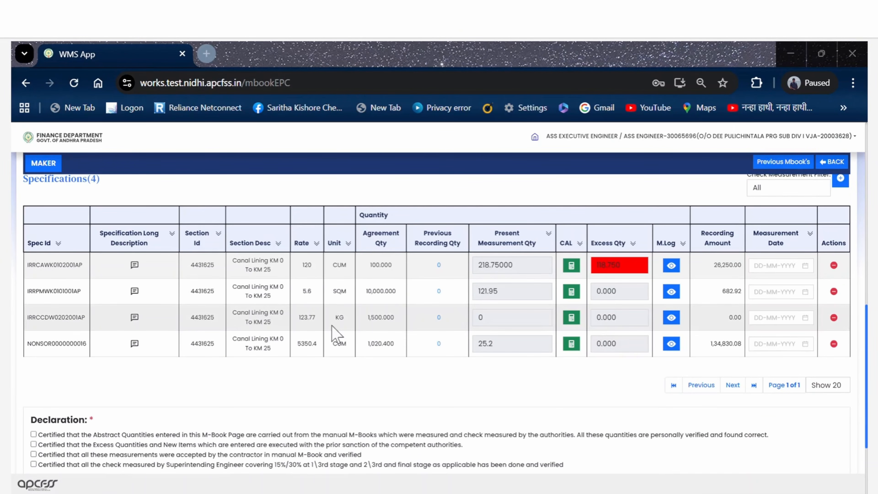
{"action": "left_click", "coordinate": [571, 317]}
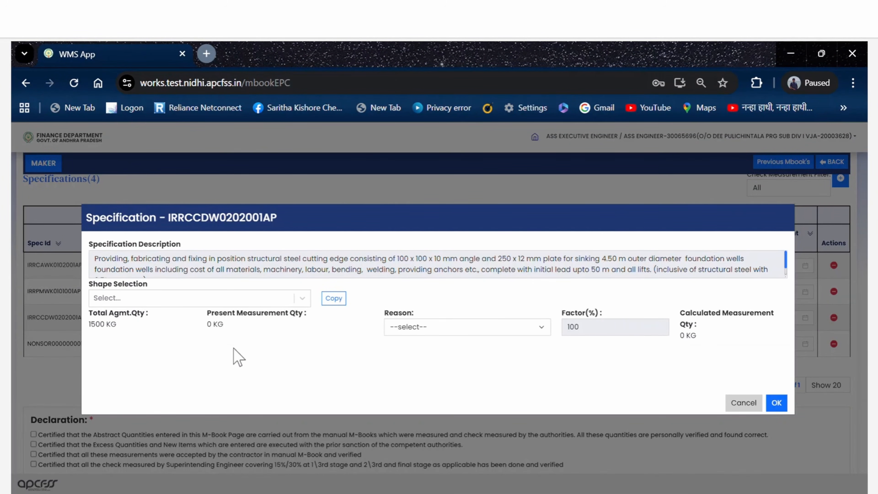
{"action": "double_click", "coordinate": [214, 324]}
{"action": "double_click", "coordinate": [688, 335]}
Examine the available sheet sizes and their conversion factors in the shape selection for specification IRRCCDW0202001AP
{"action": "left_click", "coordinate": [302, 298]}
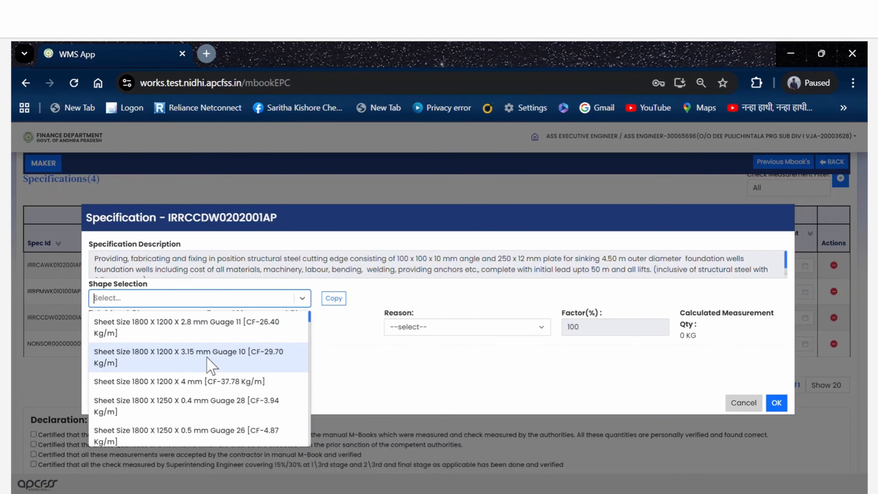
{"action": "scroll", "coordinate": [207, 358], "scroll_direction": "down", "scroll_amount": 8}
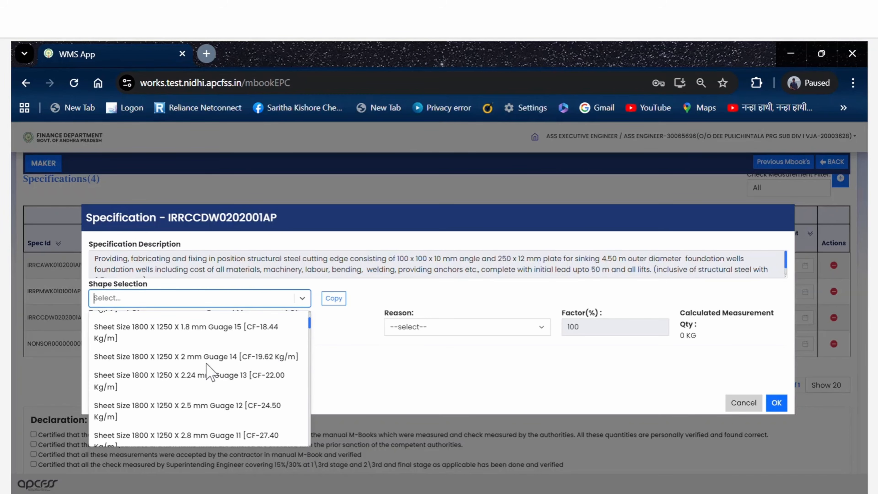
{"action": "scroll", "coordinate": [206, 364], "scroll_direction": "down", "scroll_amount": 15}
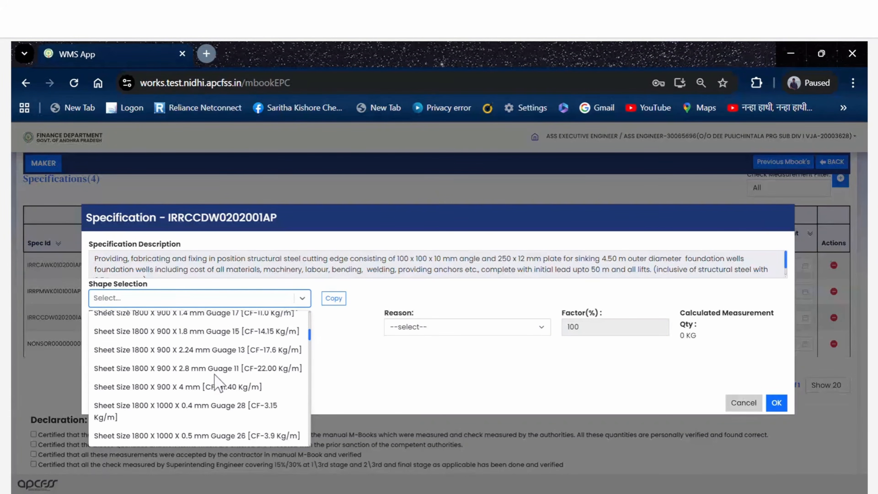
{"action": "scroll", "coordinate": [217, 382], "scroll_direction": "down", "scroll_amount": 4}
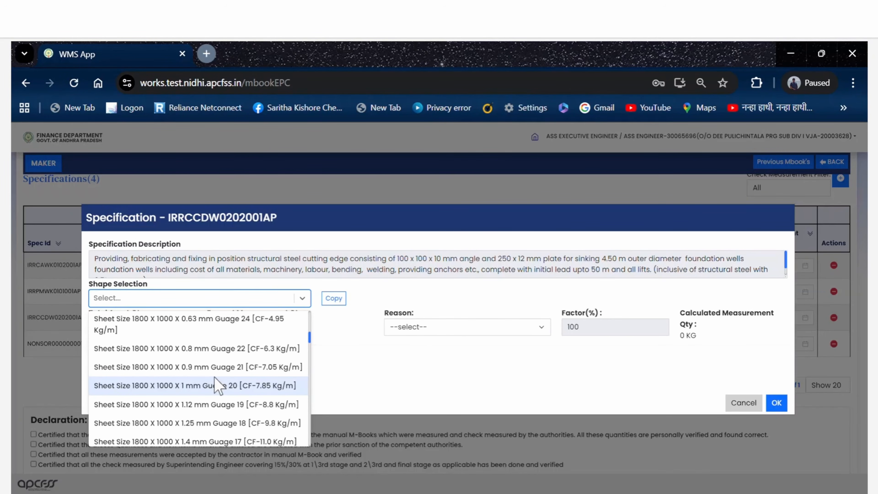
{"action": "scroll", "coordinate": [207, 390], "scroll_direction": "up", "scroll_amount": 8}
{"action": "scroll", "coordinate": [183, 384], "scroll_direction": "down", "scroll_amount": 4}
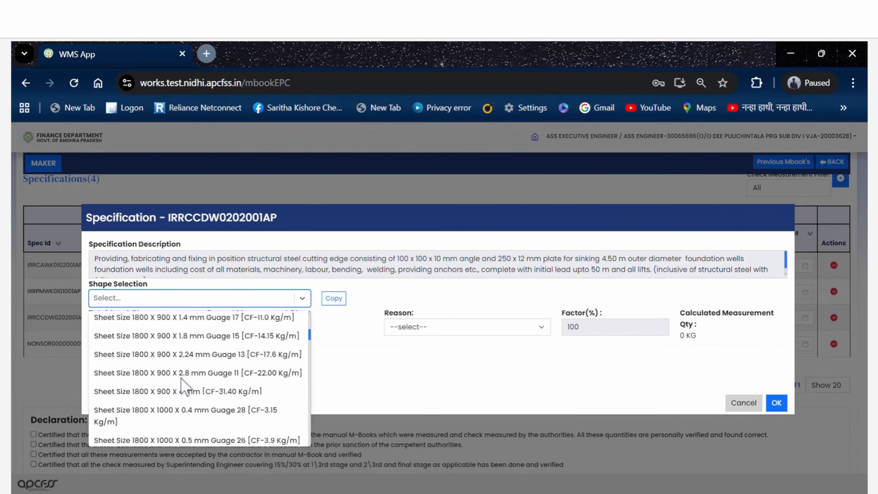
{"action": "scroll", "coordinate": [181, 380], "scroll_direction": "down", "scroll_amount": 6}
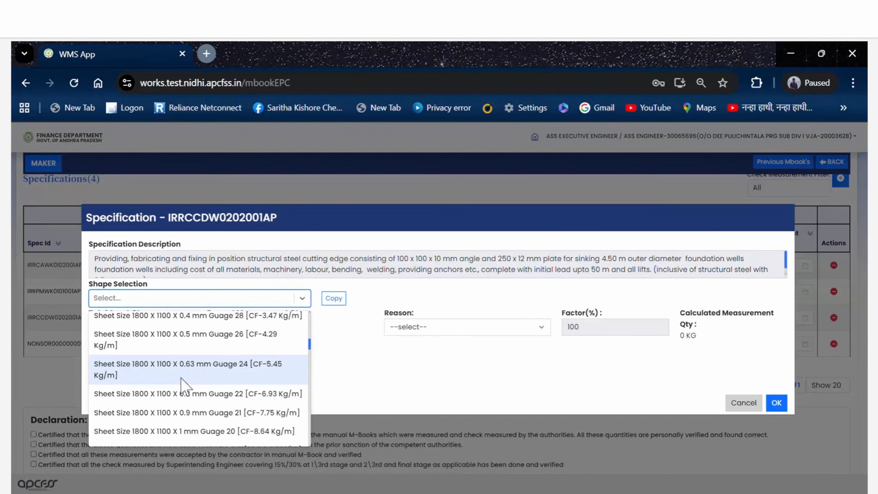
{"action": "scroll", "coordinate": [181, 378], "scroll_direction": "down", "scroll_amount": 3}
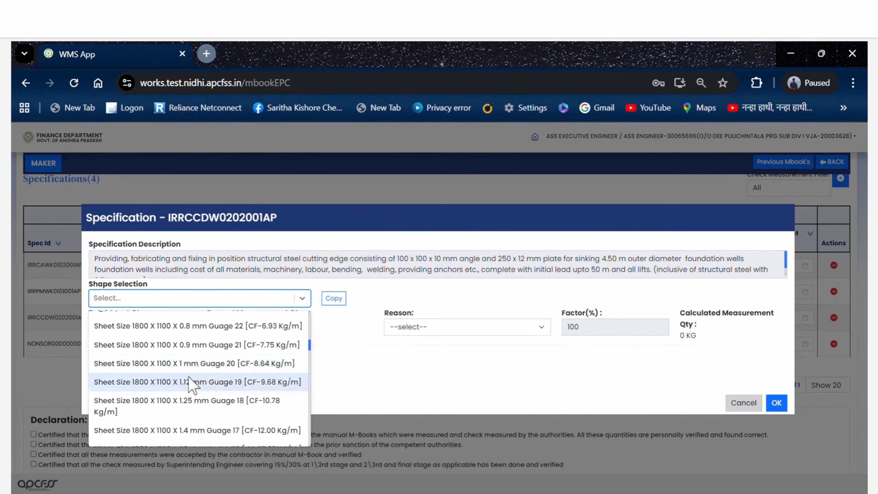
{"action": "scroll", "coordinate": [189, 375], "scroll_direction": "down", "scroll_amount": 10}
{"action": "scroll", "coordinate": [188, 378], "scroll_direction": "up", "scroll_amount": 10}
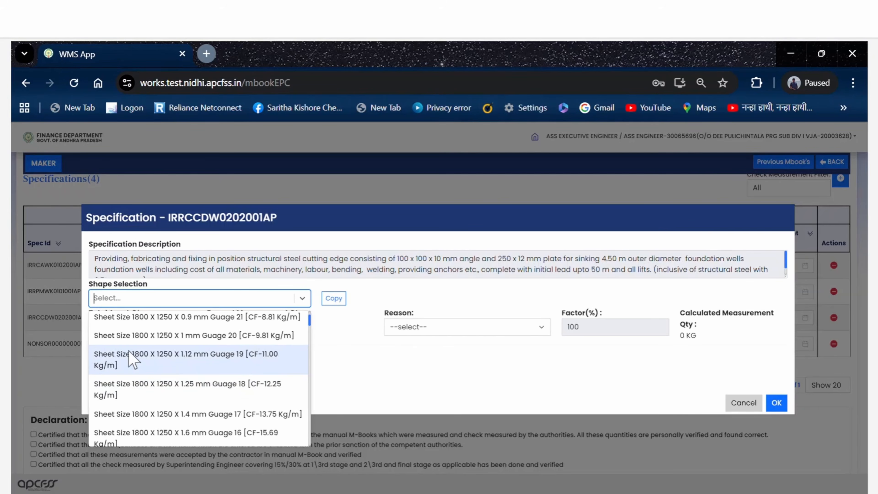
Search the shapes for ANGLE and choose Angle 75x75 10 mm [CF-11.0 Kg/m] for the specification
{"action": "type", "text": "A"}
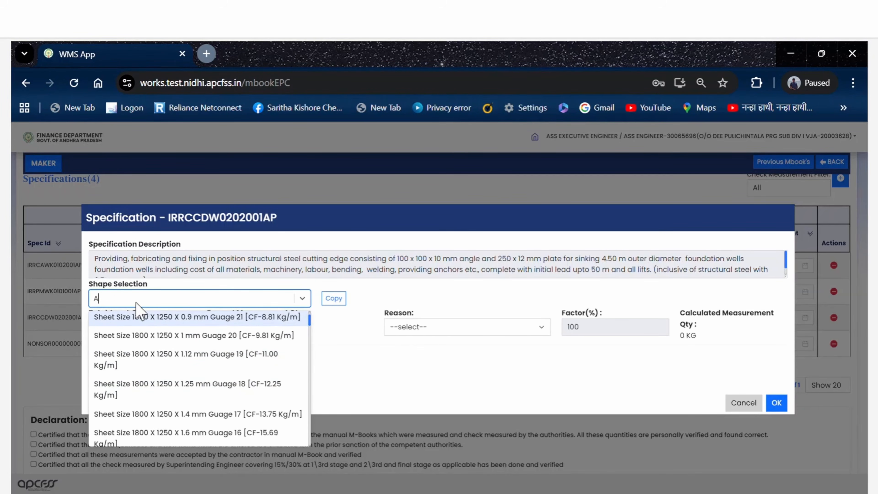
{"action": "type", "text": "NGLE"}
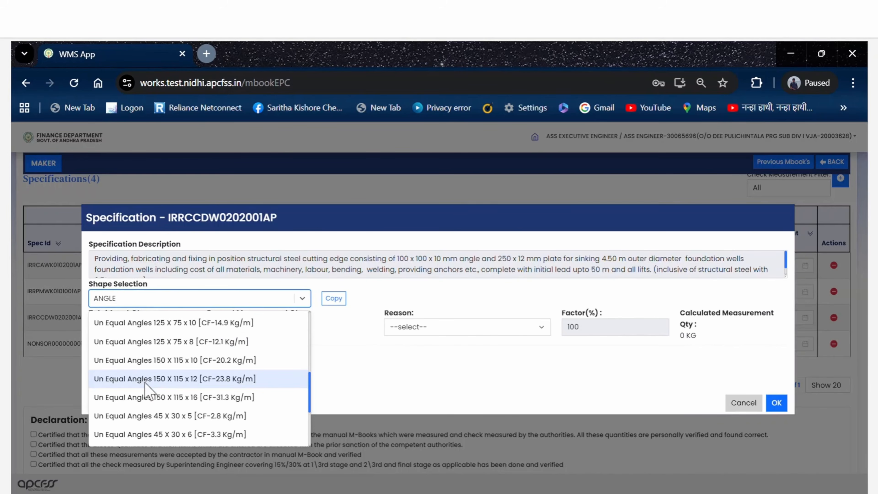
{"action": "scroll", "coordinate": [144, 384], "scroll_direction": "down", "scroll_amount": 3}
{"action": "scroll", "coordinate": [144, 384], "scroll_direction": "up", "scroll_amount": 8}
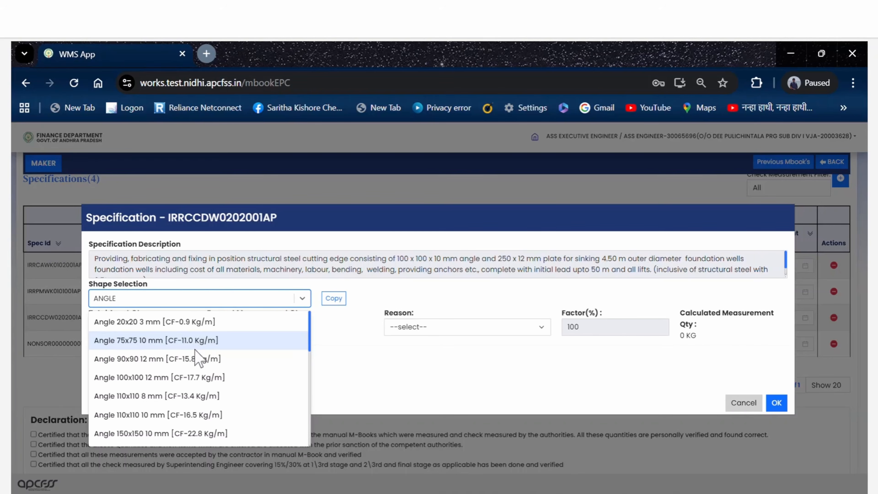
{"action": "left_click", "coordinate": [135, 341]}
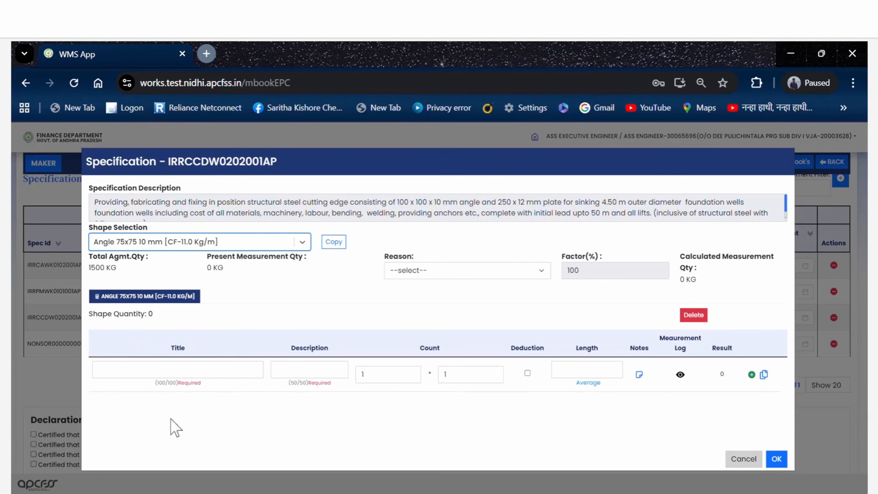
Title the first angle line item ANGLE and describe it as 75X75X10
{"action": "left_click", "coordinate": [151, 366]}
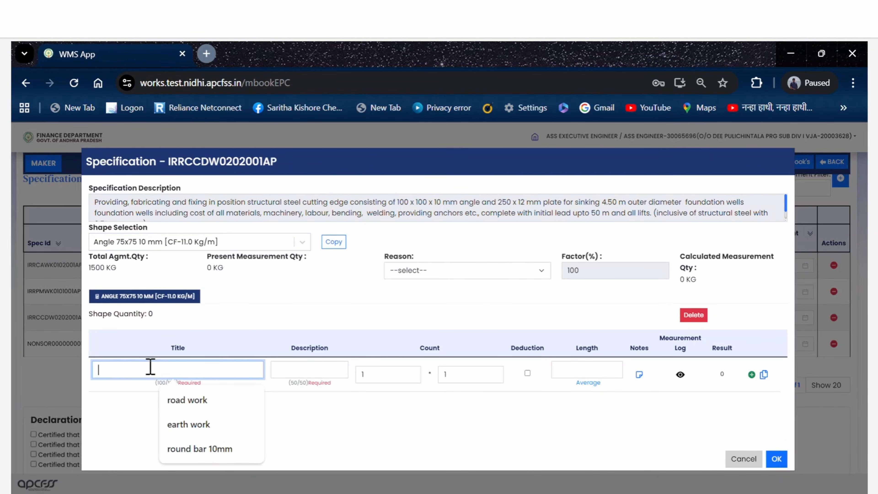
{"action": "type", "text": "ANGLE"}
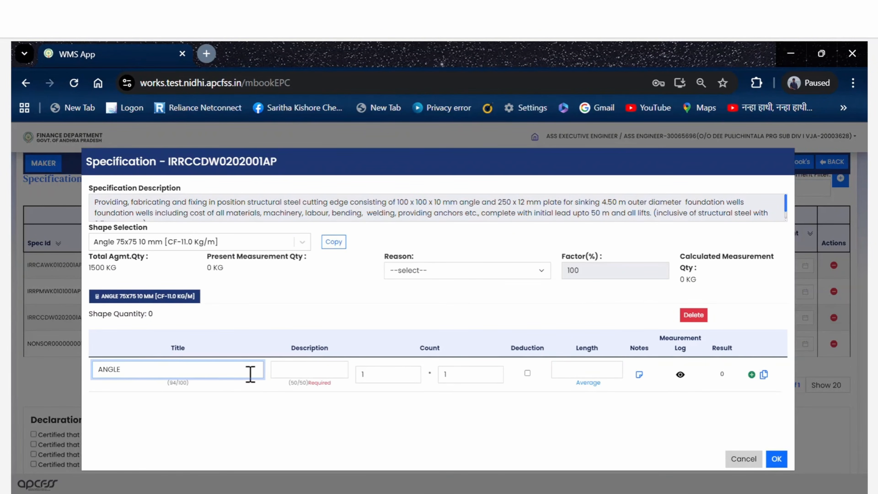
{"action": "left_click", "coordinate": [304, 369]}
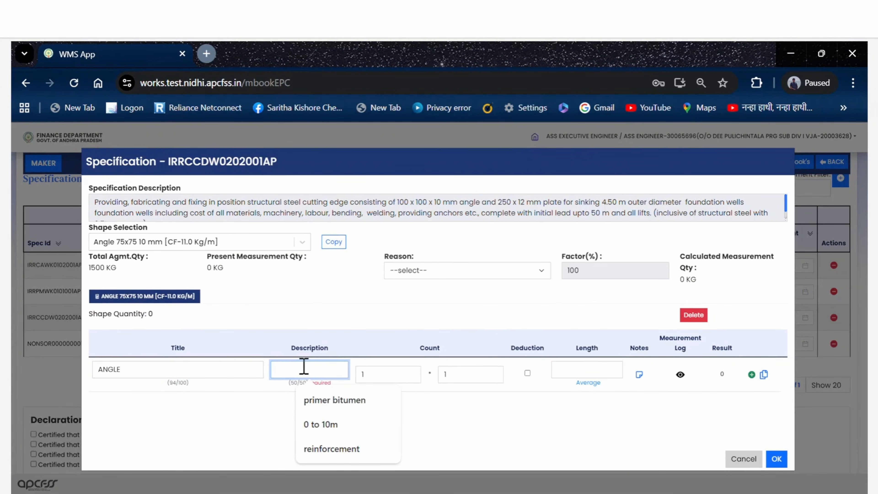
{"action": "type", "text": "75"}
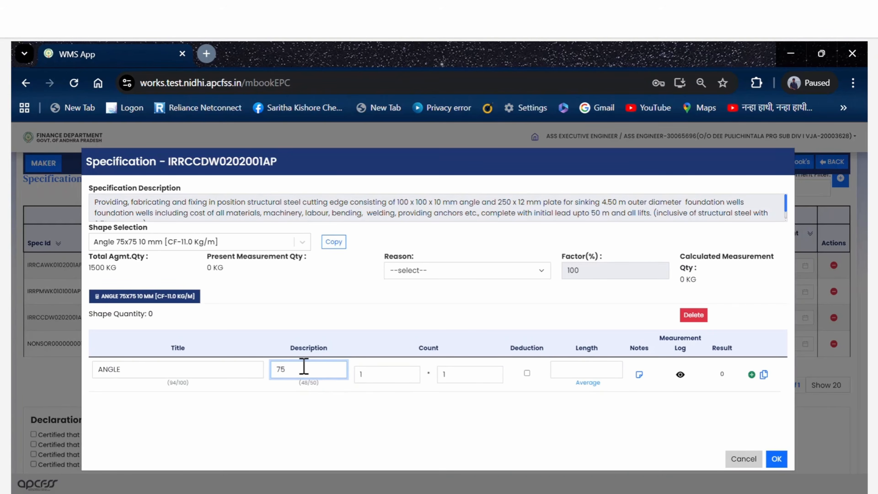
{"action": "type", "text": "X75X10"}
Set the first line item's second count to 4 and its length to 8, and check the calculated result
{"action": "left_click", "coordinate": [452, 374]}
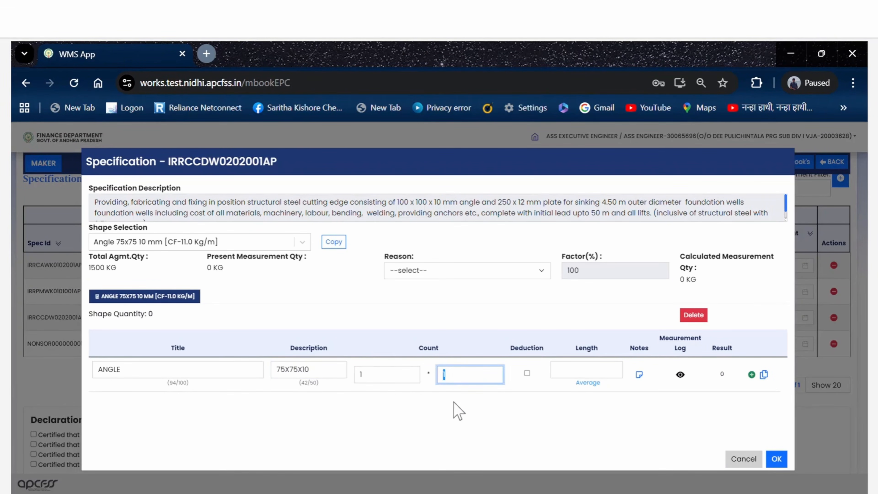
{"action": "type", "text": "4"}
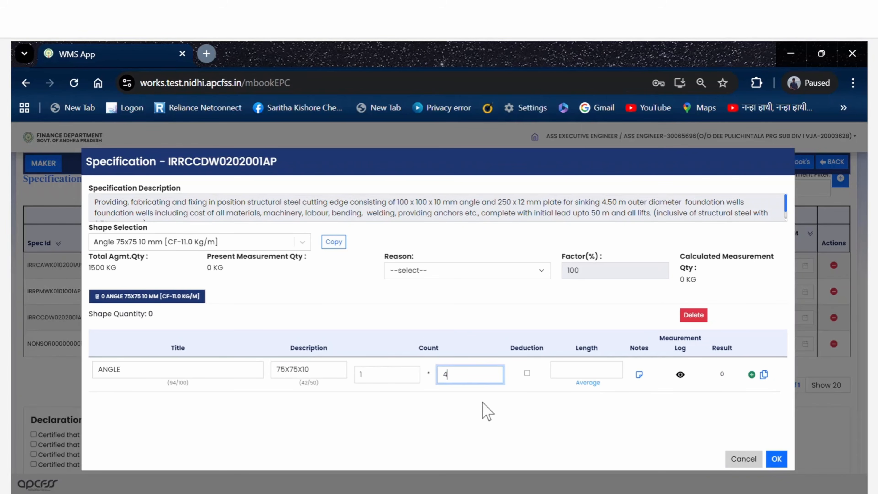
{"action": "key", "text": "Tab"}
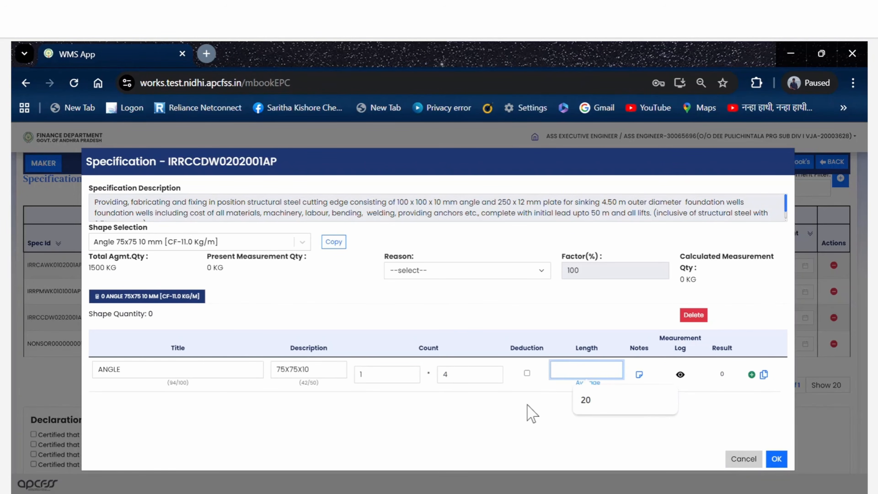
{"action": "type", "text": "8"}
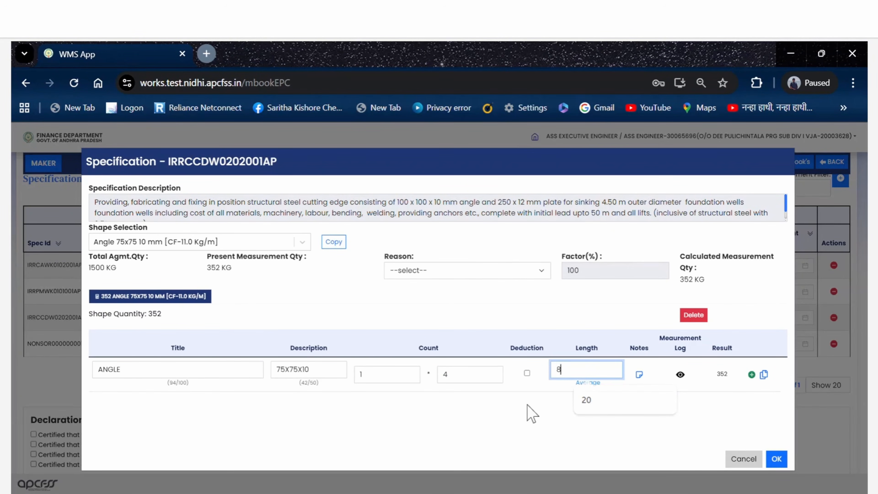
{"action": "left_click", "coordinate": [553, 412]}
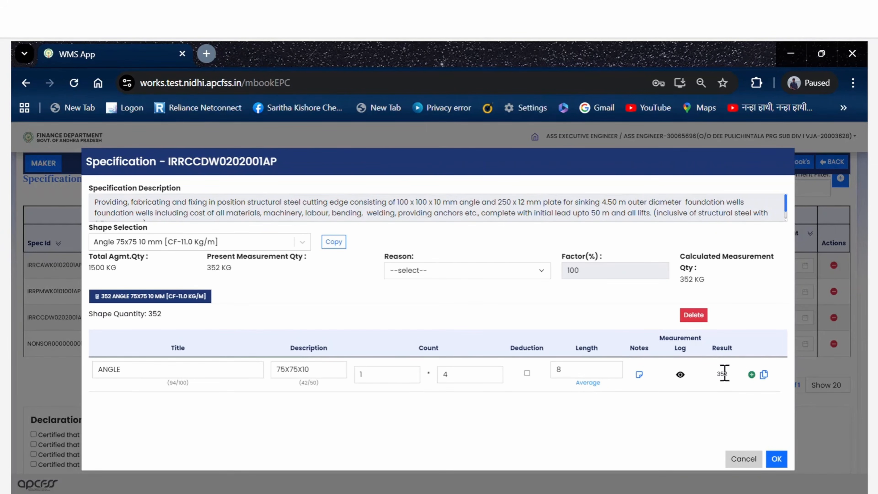
{"action": "left_click_drag", "start_coordinate": [730, 376], "coordinate": [711, 375]}
Add a second line item under the Angle 75x75 10 mm shape and title it ANGLE
{"action": "left_click", "coordinate": [752, 374]}
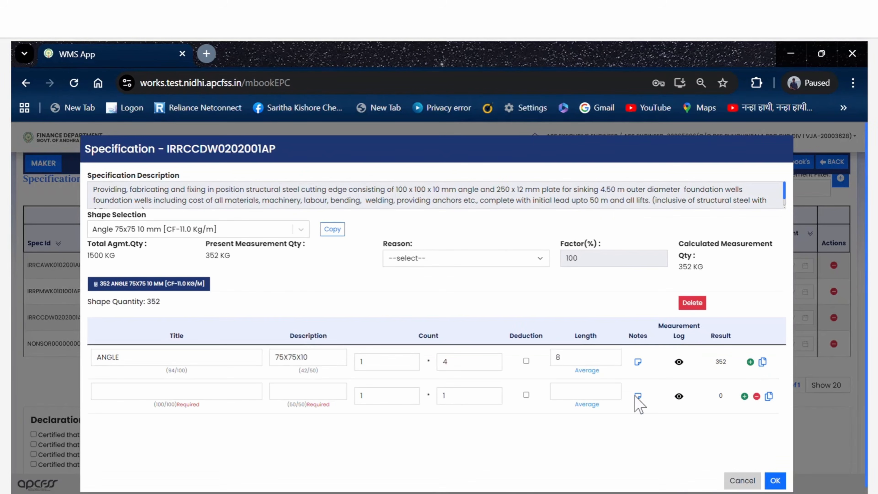
{"action": "left_click", "coordinate": [149, 394]}
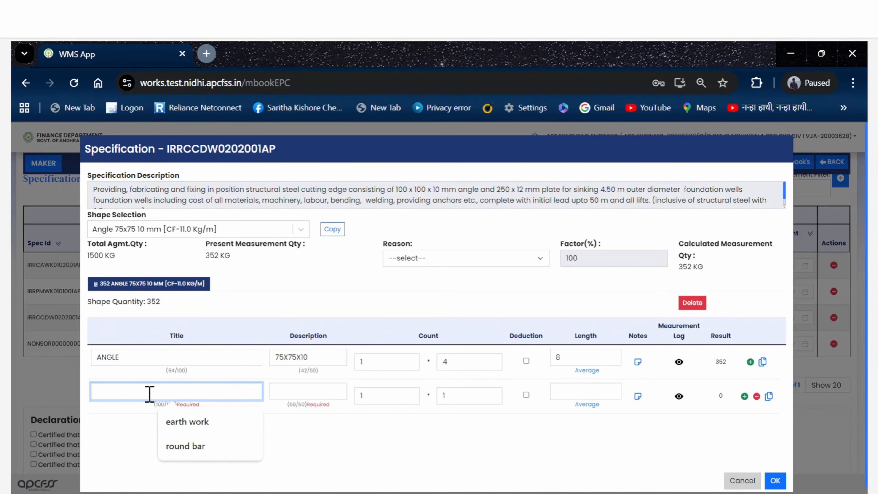
{"action": "type", "text": "CHANNLE"}
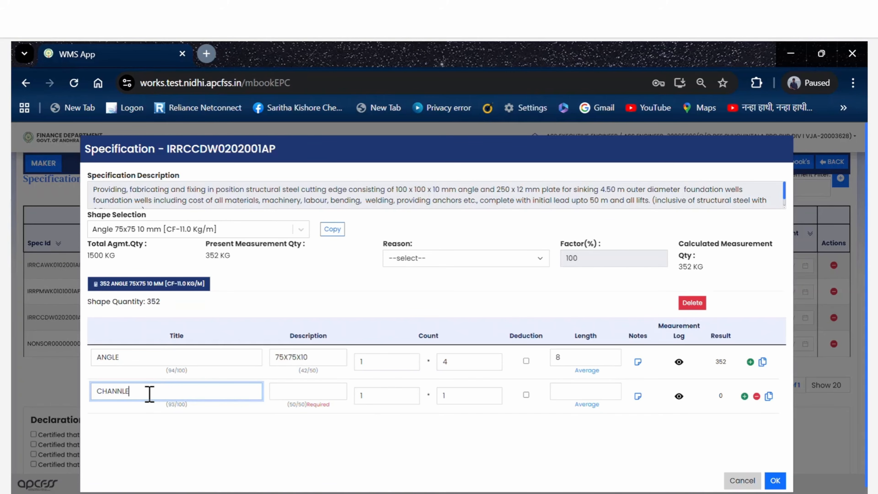
{"action": "left_click_drag", "start_coordinate": [137, 394], "coordinate": [75, 398]}
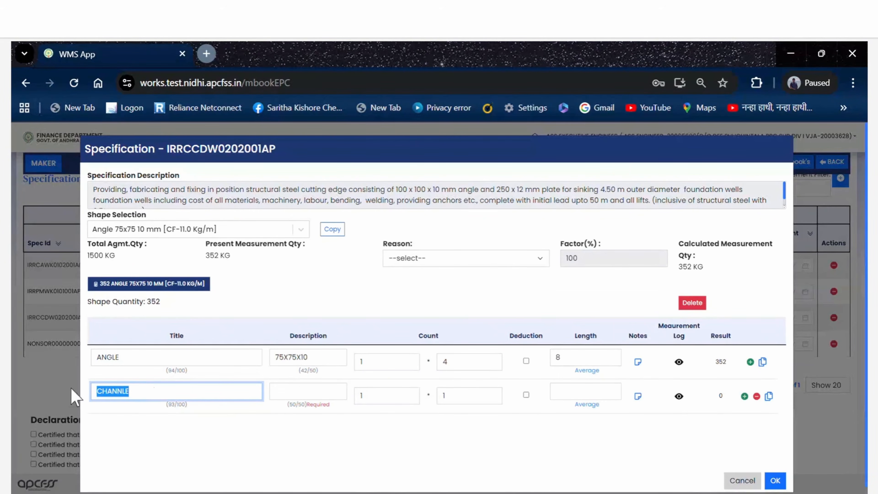
{"action": "type", "text": "ANGLE"}
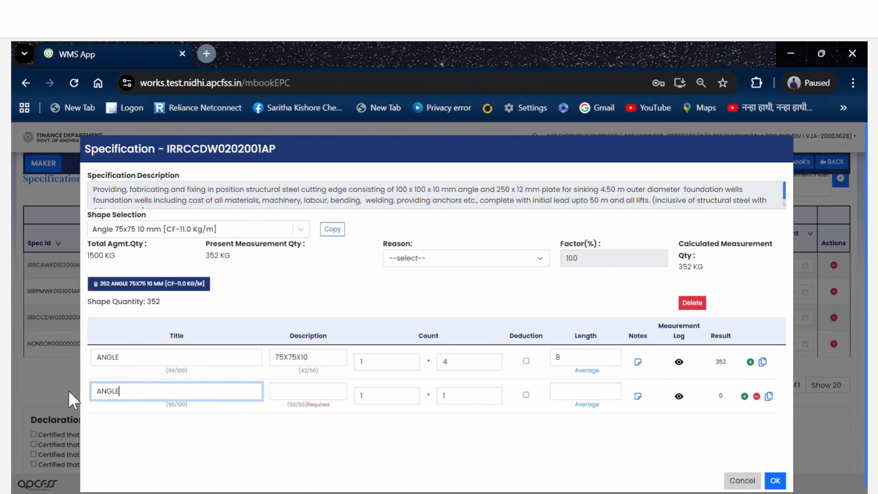
Copy the first line item's description 75X75X10 into the second line item
{"action": "left_click", "coordinate": [284, 394]}
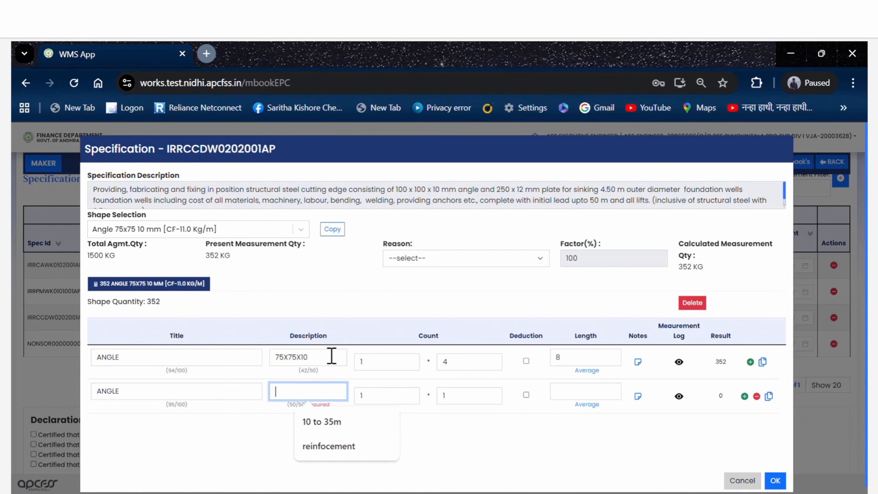
{"action": "left_click_drag", "start_coordinate": [331, 357], "coordinate": [231, 355]}
{"action": "key", "text": "ctrl+c"}
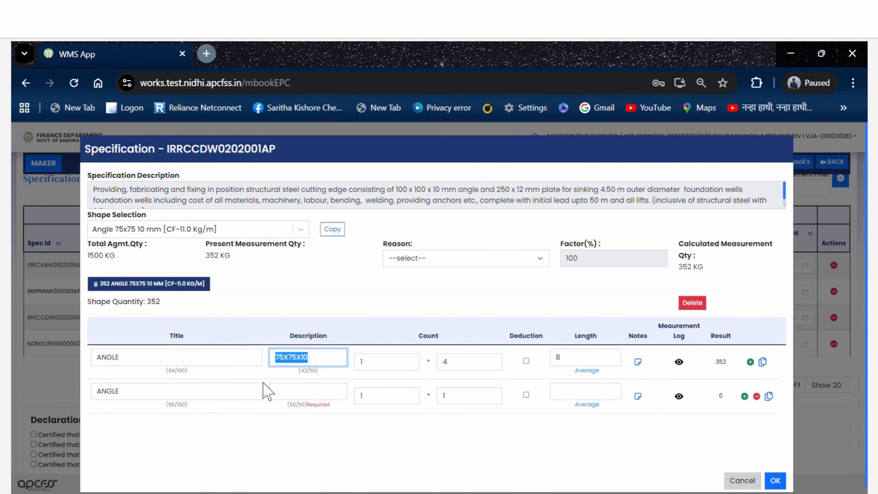
{"action": "left_click", "coordinate": [280, 389]}
{"action": "key", "text": "ctrl+v"}
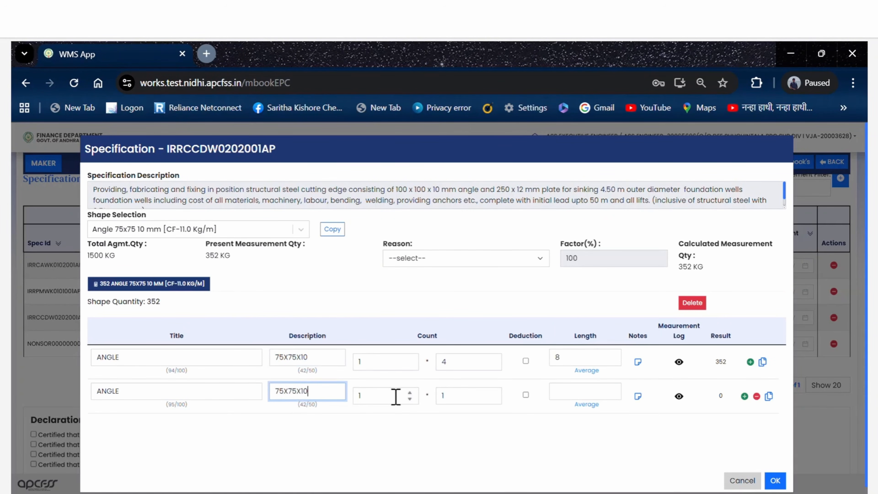
Set the second angle line item's second count to 10 and its length to 4
{"action": "left_click", "coordinate": [432, 396]}
{"action": "key", "text": "BackSpace"}
{"action": "type", "text": "10"}
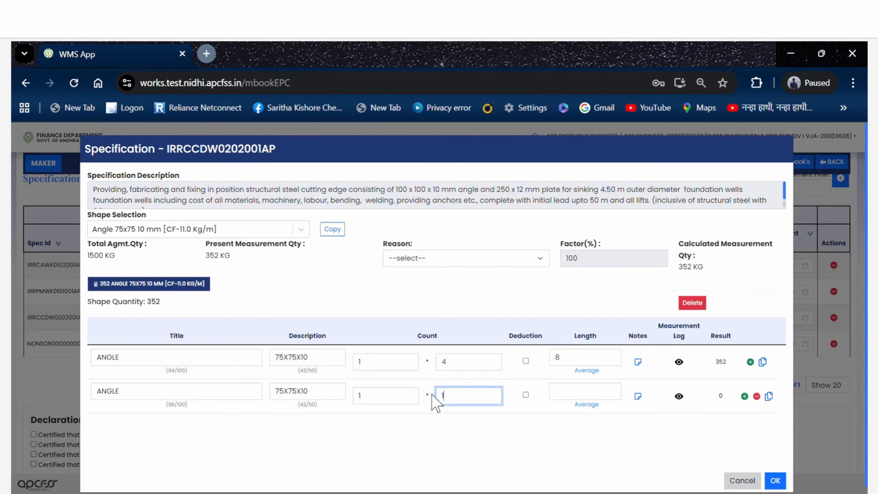
{"action": "left_click", "coordinate": [581, 392]}
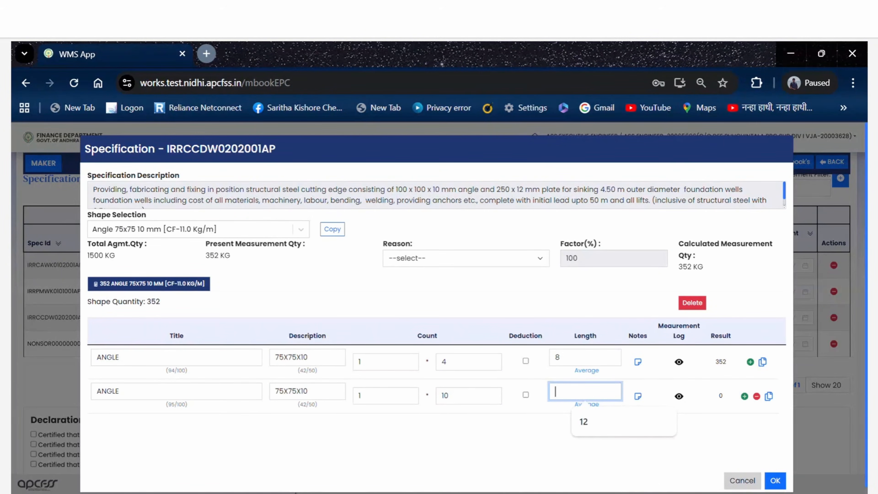
{"action": "type", "text": "4"}
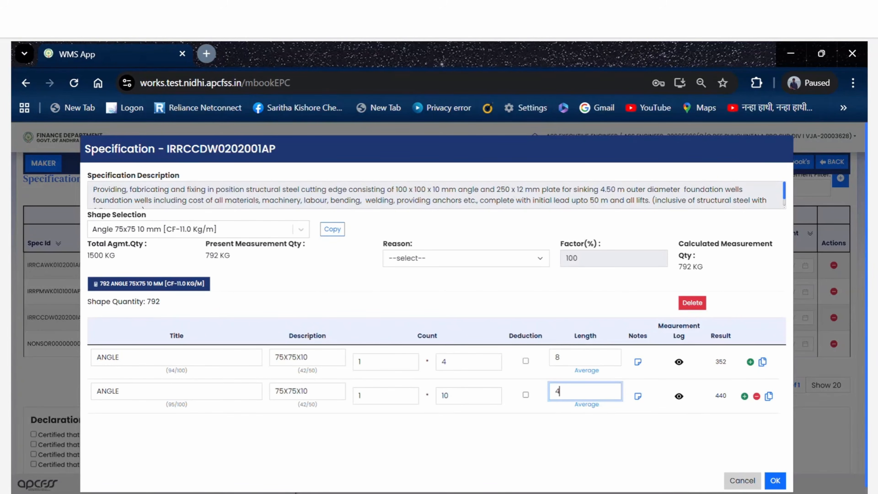
{"action": "left_click", "coordinate": [697, 422]}
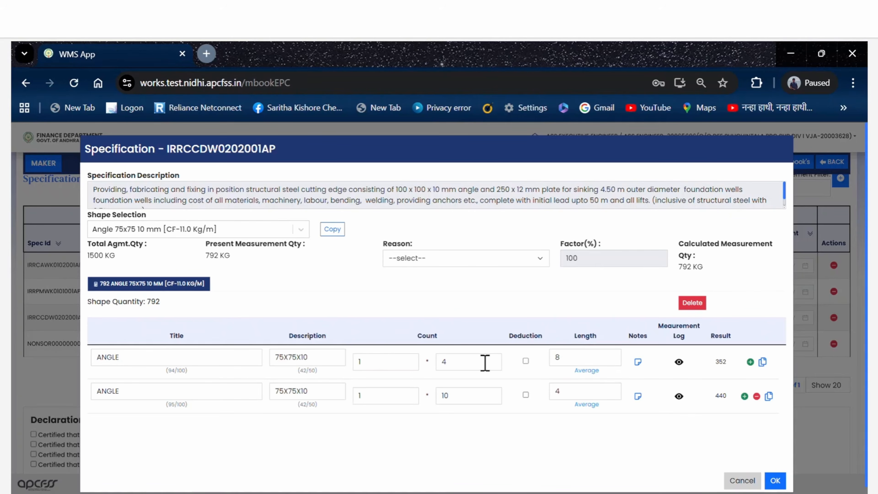
{"action": "left_click", "coordinate": [573, 358]}
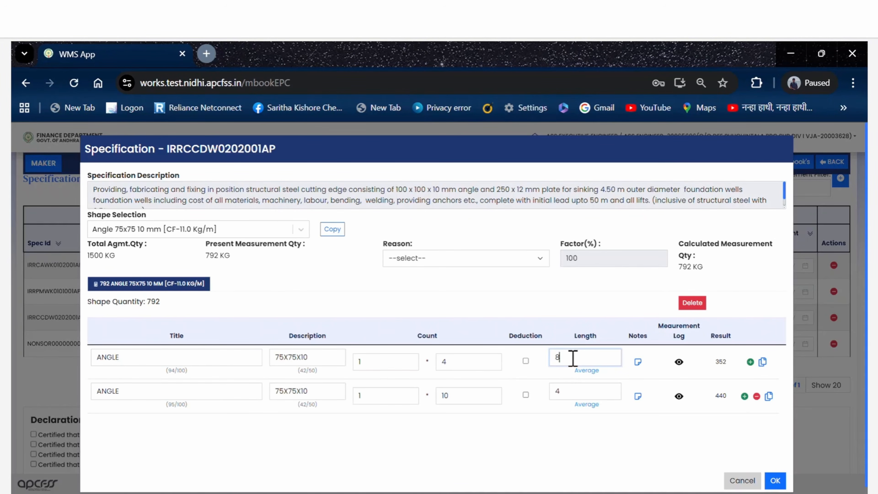
{"action": "left_click_drag", "start_coordinate": [572, 358], "coordinate": [554, 358]}
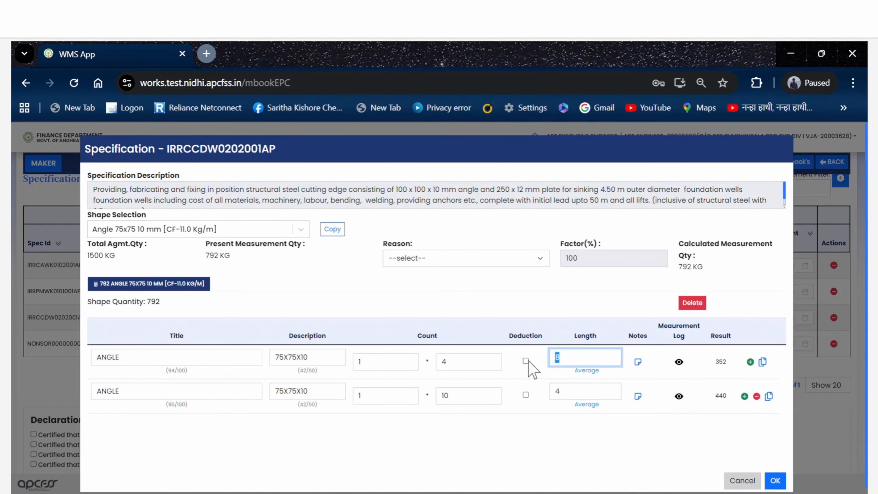
{"action": "left_click", "coordinate": [300, 232]}
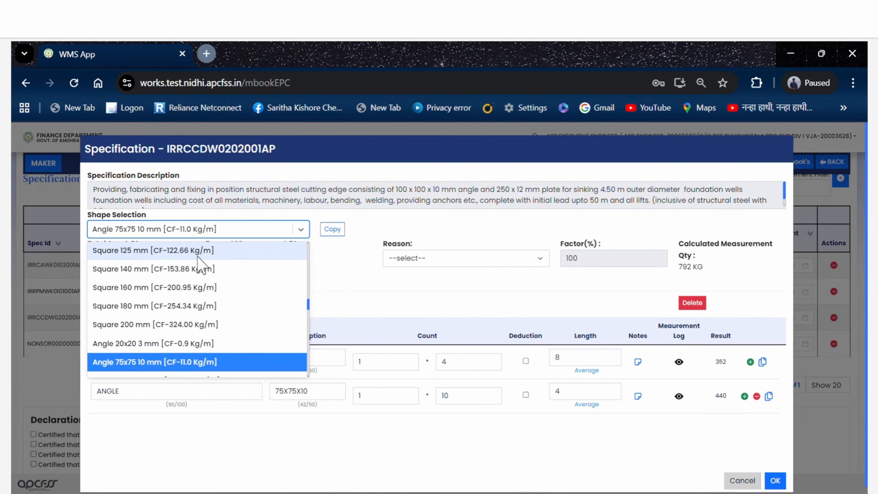
{"action": "left_click", "coordinate": [573, 359]}
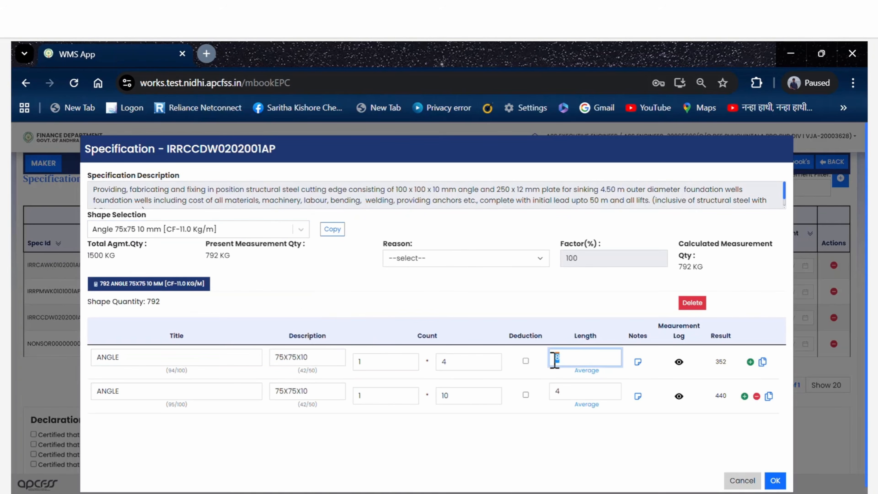
Add the Chequered Plates 10 mm [CF-79.339 Kg/Sq.m] shape to the specification
{"action": "left_click", "coordinate": [298, 231]}
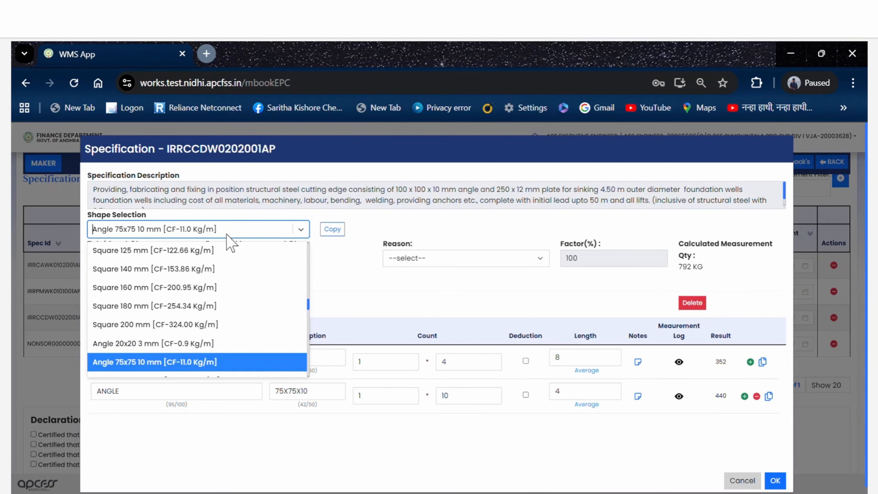
{"action": "type", "text": "P"}
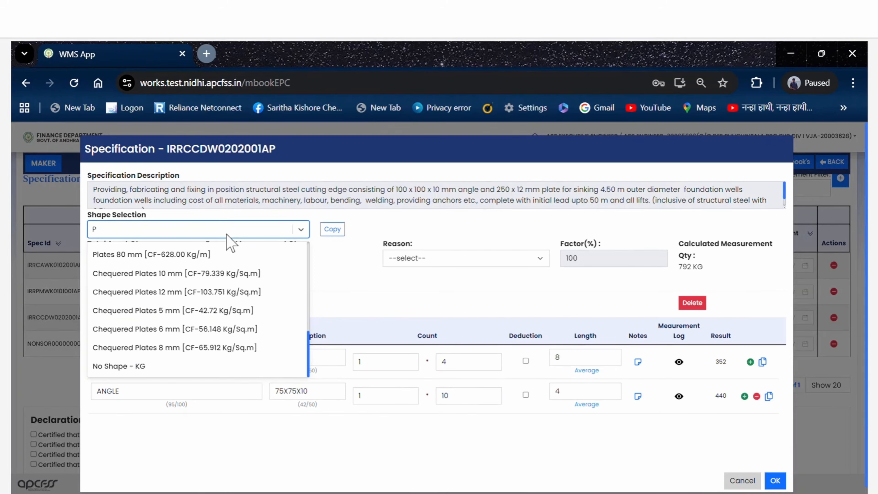
{"action": "left_click", "coordinate": [162, 274]}
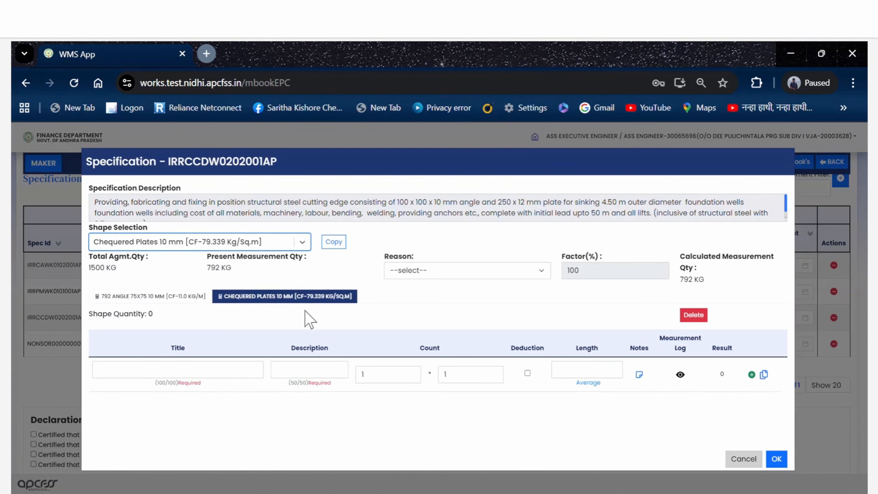
Look through the available plate and sheet shapes and review the Angle 75x75 10 mm line items against the chequered plates entry
{"action": "left_click", "coordinate": [260, 243]}
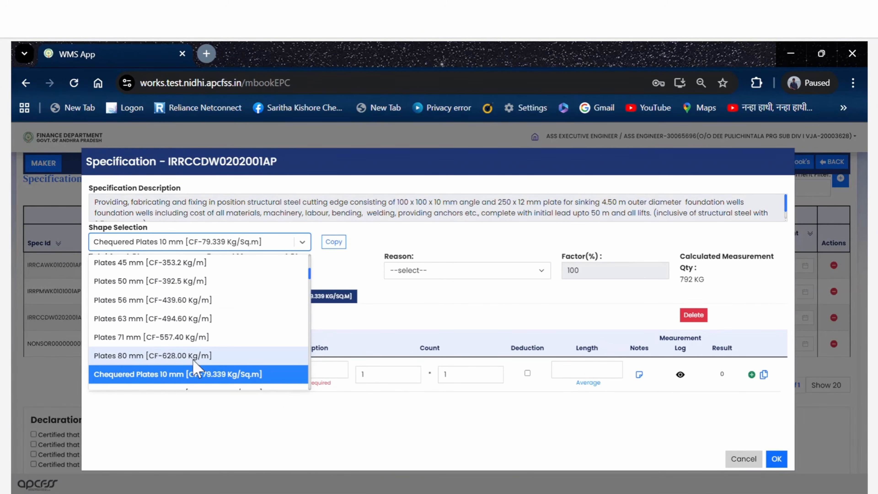
{"action": "scroll", "coordinate": [151, 337], "scroll_direction": "up", "scroll_amount": 5}
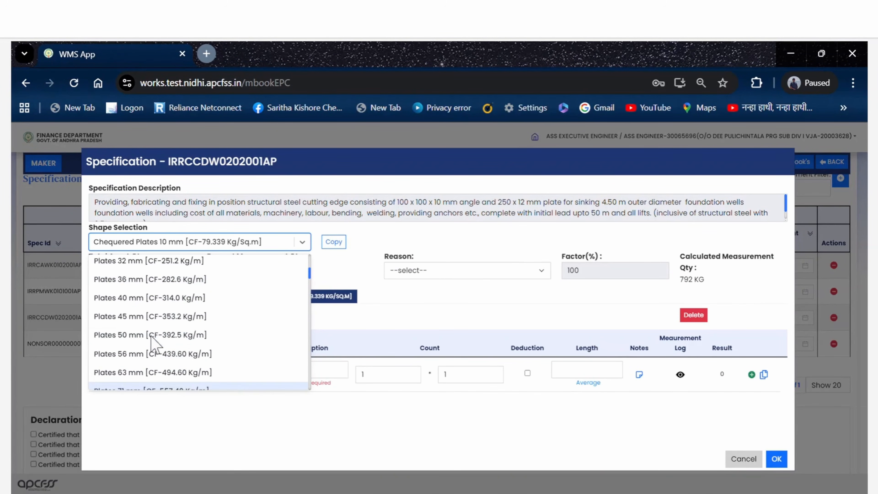
{"action": "scroll", "coordinate": [151, 337], "scroll_direction": "up", "scroll_amount": 7}
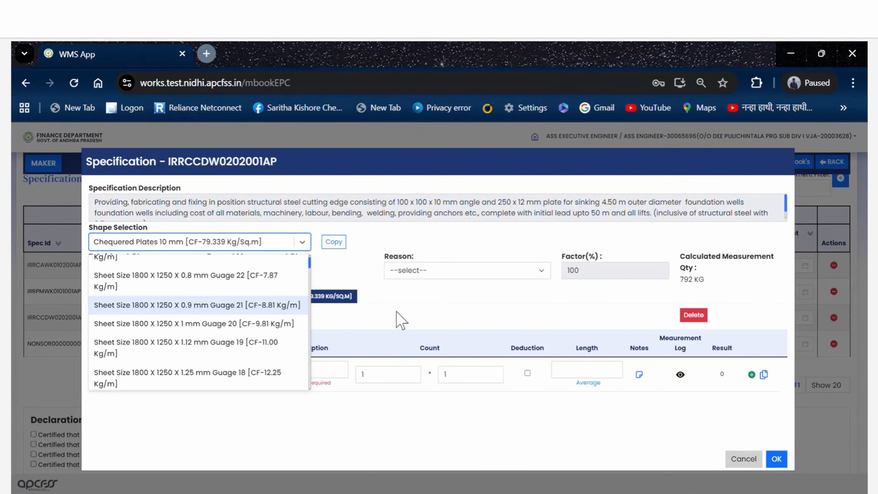
{"action": "left_click", "coordinate": [399, 320]}
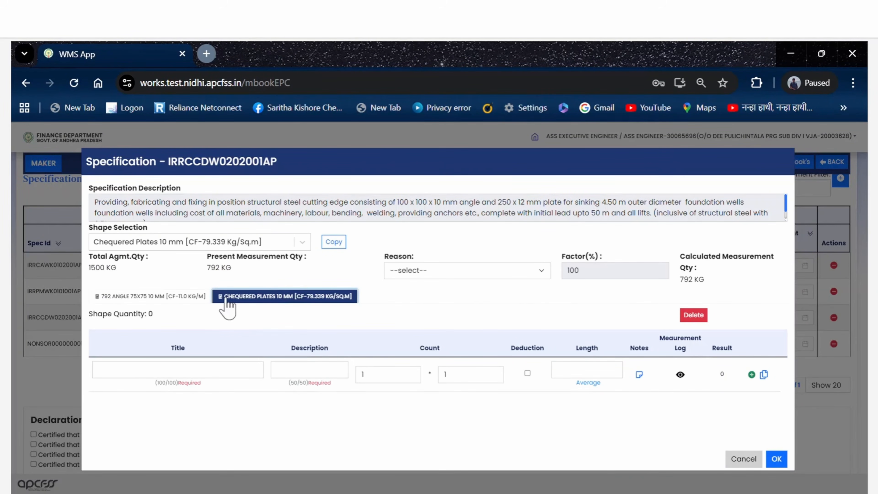
{"action": "left_click", "coordinate": [182, 297]}
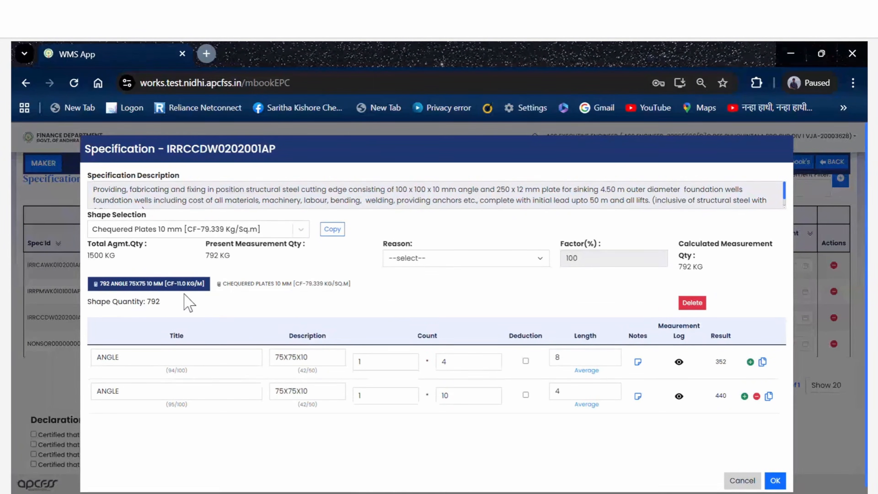
{"action": "left_click", "coordinate": [260, 286]}
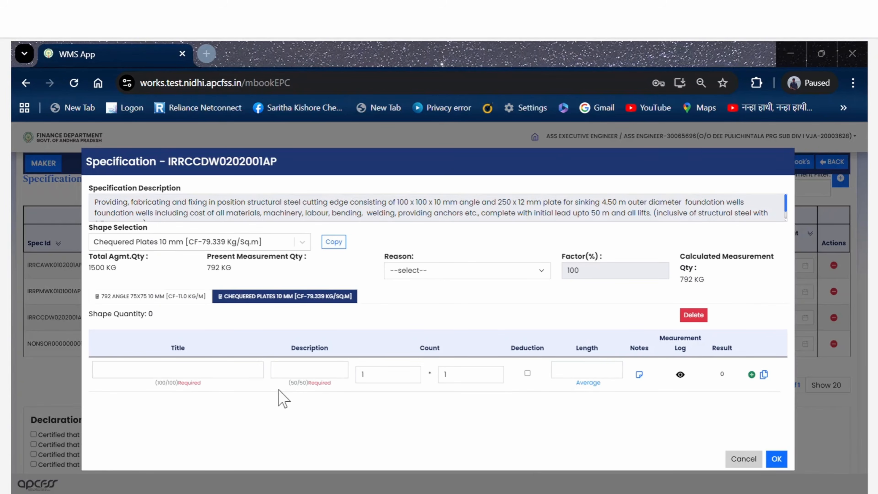
Search the shape list for FLAT and look through the available flat sizes
{"action": "left_click", "coordinate": [301, 242]}
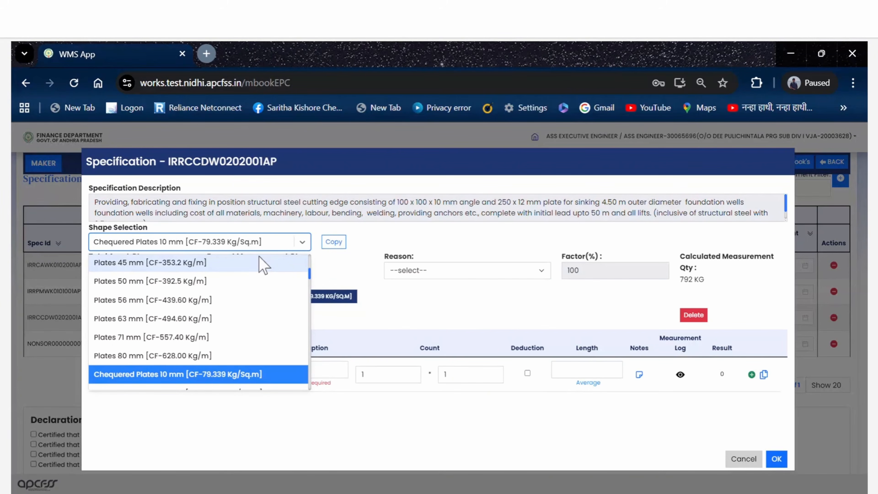
{"action": "type", "text": "S"}
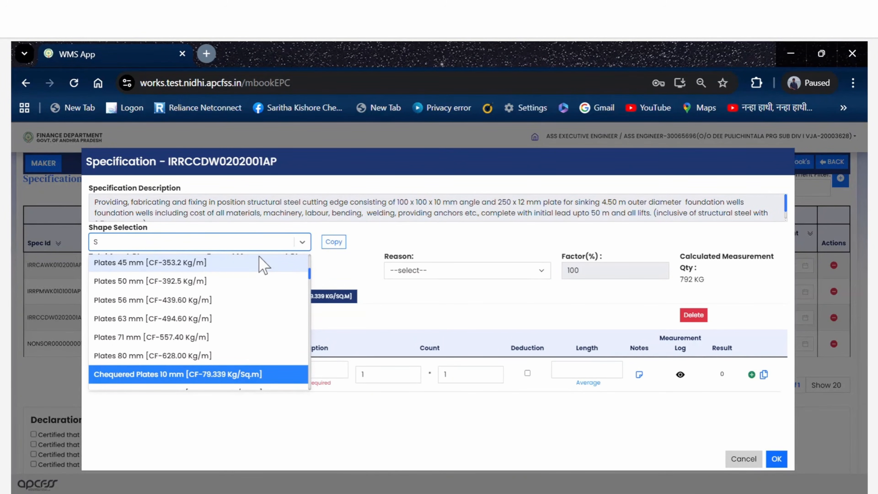
{"action": "key", "text": "BackSpace"}
{"action": "type", "text": "FLA"}
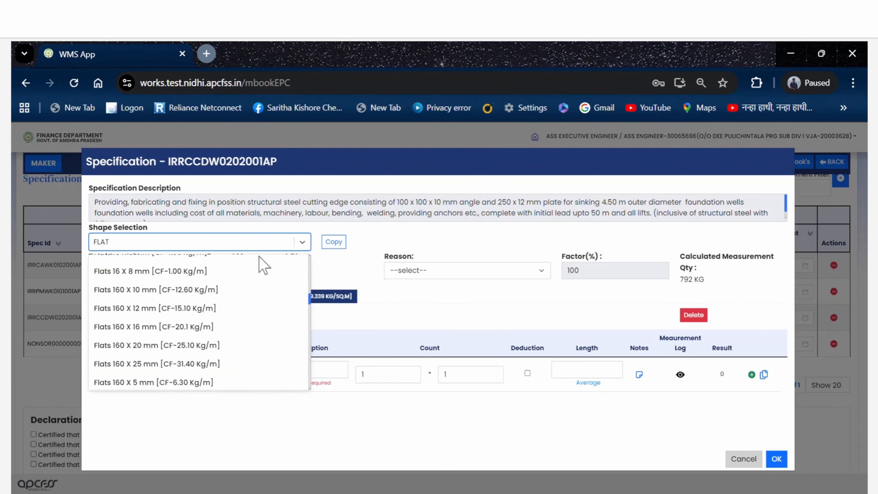
{"action": "type", "text": "T"}
{"action": "key", "text": "BackSpace"}
{"action": "key", "text": "BackSpace"}
{"action": "key", "text": "BackSpace"}
{"action": "key", "text": "BackSpace"}
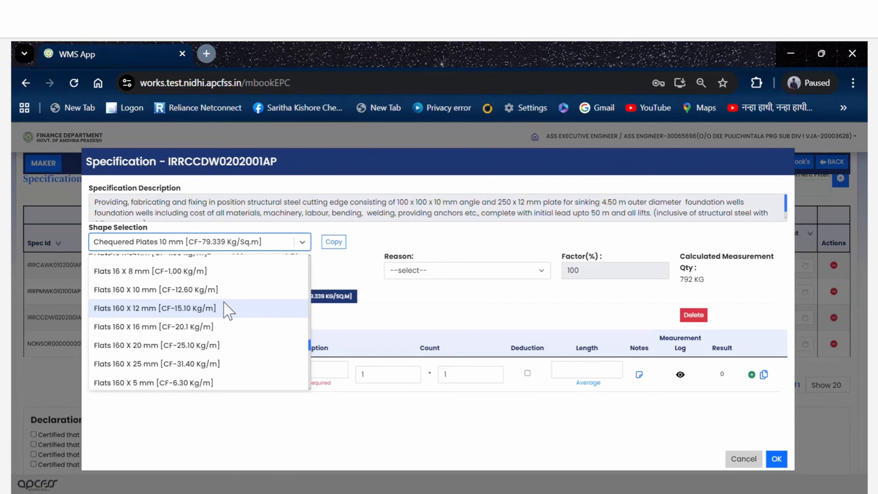
{"action": "type", "text": "FLAT"}
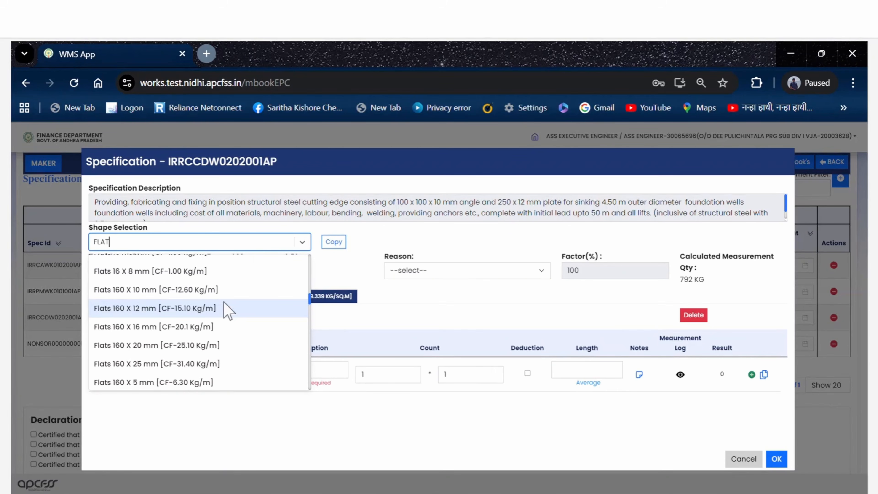
{"action": "scroll", "coordinate": [224, 303], "scroll_direction": "down", "scroll_amount": 10}
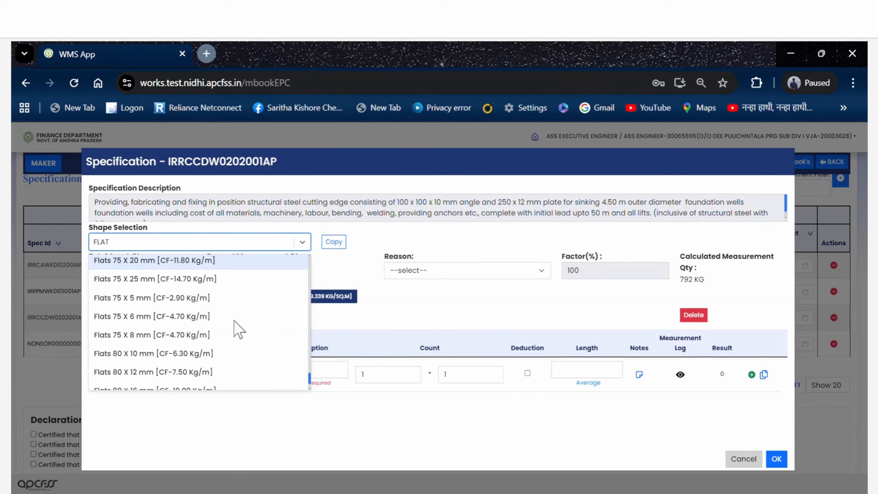
{"action": "scroll", "coordinate": [239, 331], "scroll_direction": "down", "scroll_amount": 3}
{"action": "scroll", "coordinate": [241, 328], "scroll_direction": "up", "scroll_amount": 15}
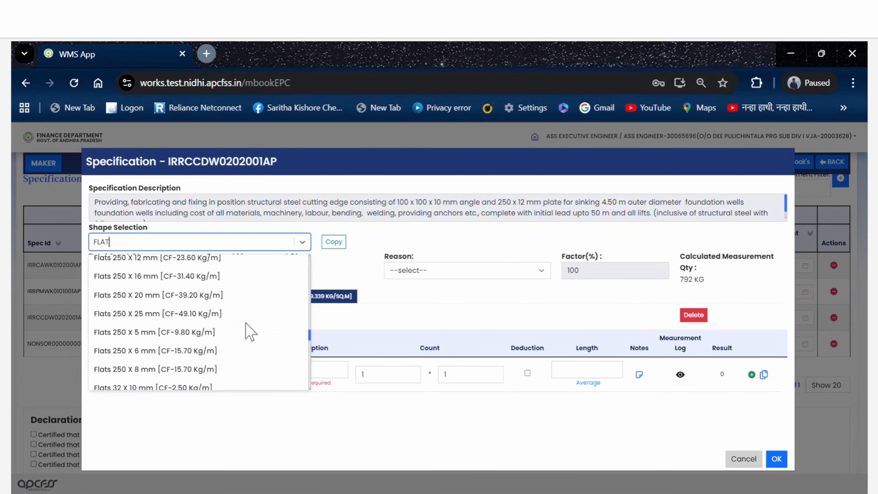
{"action": "left_click", "coordinate": [157, 246]}
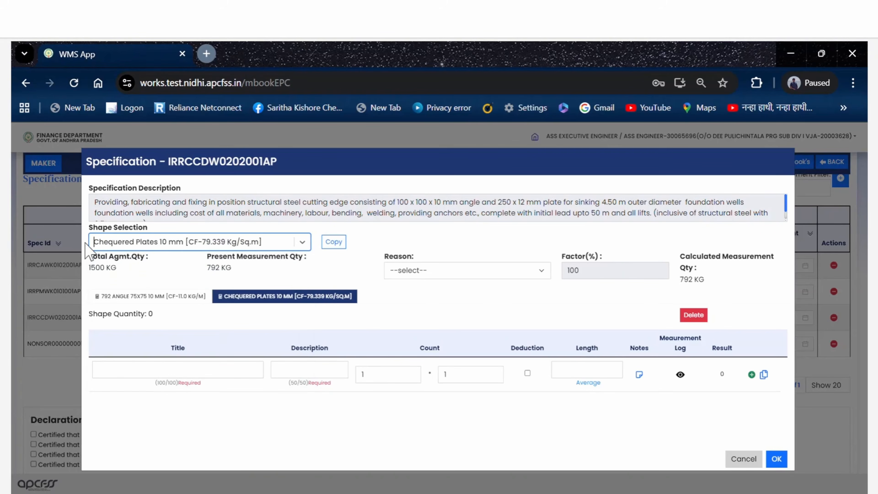
{"action": "left_click", "coordinate": [301, 243]}
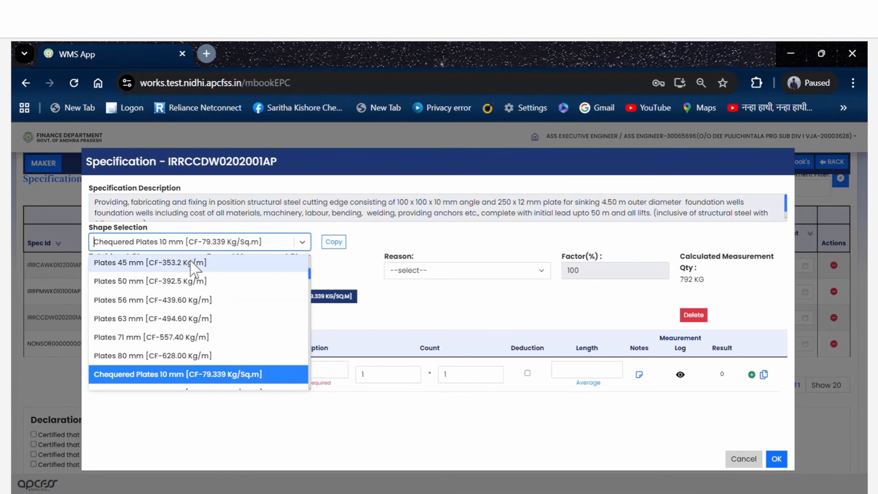
{"action": "scroll", "coordinate": [152, 323], "scroll_direction": "up", "scroll_amount": 3}
{"action": "scroll", "coordinate": [153, 326], "scroll_direction": "up", "scroll_amount": 4}
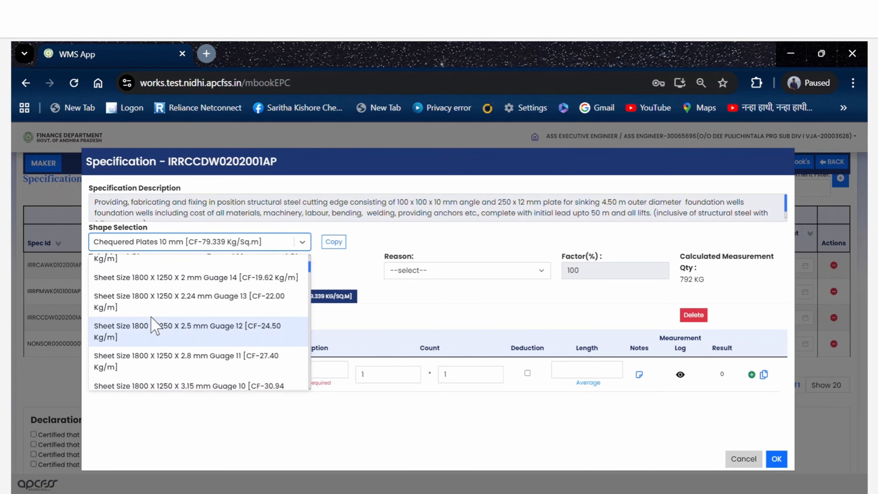
{"action": "scroll", "coordinate": [158, 328], "scroll_direction": "up", "scroll_amount": 2}
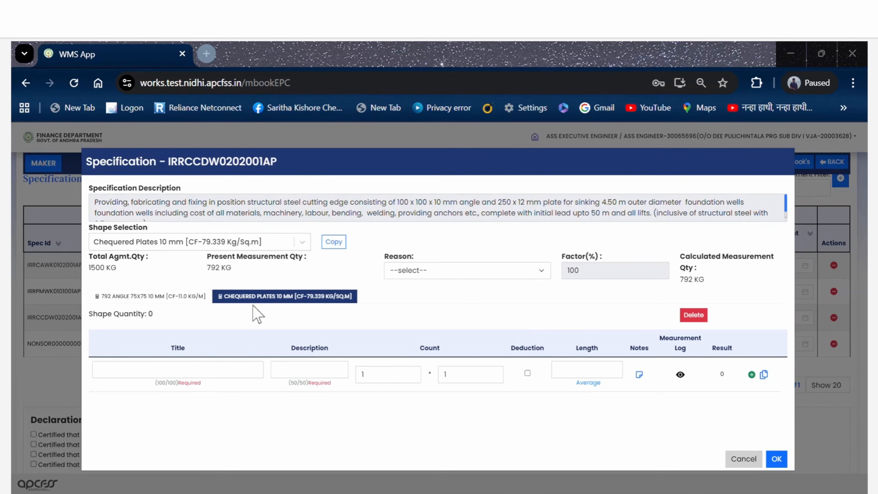
{"action": "left_click", "coordinate": [242, 244]}
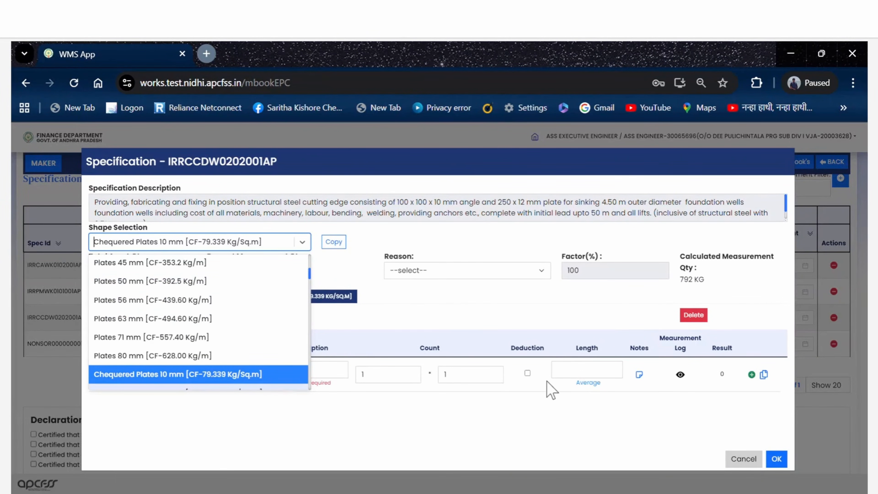
{"action": "left_click", "coordinate": [587, 369]}
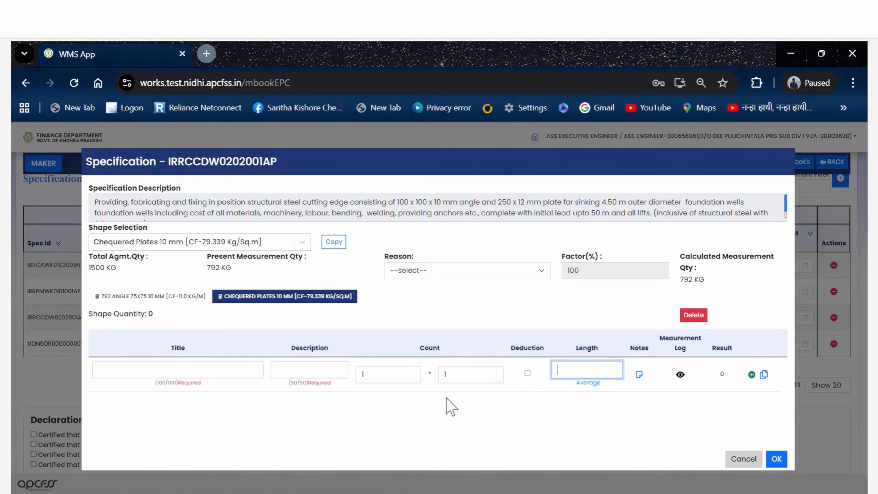
Add the Round 18 mm [CF-2.0 Kg/m] shape and go to the length of its empty line item
{"action": "left_click", "coordinate": [301, 243]}
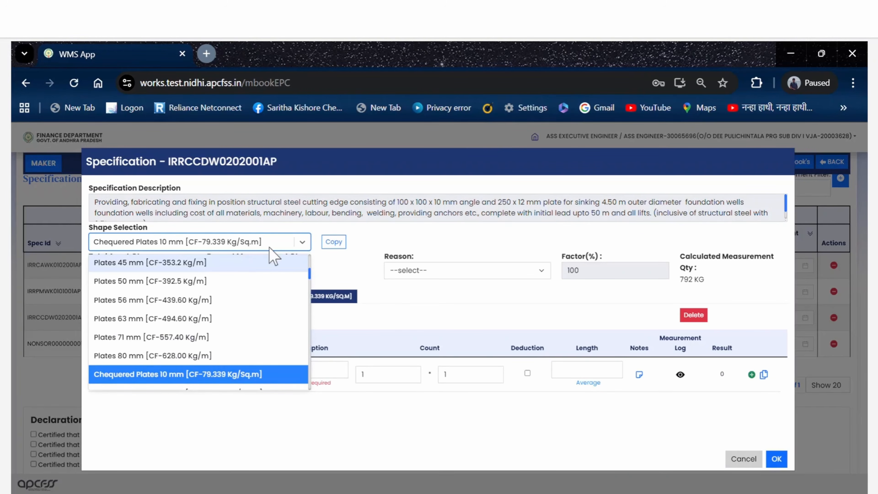
{"action": "left_click", "coordinate": [228, 246]}
{"action": "type", "text": "ROU"}
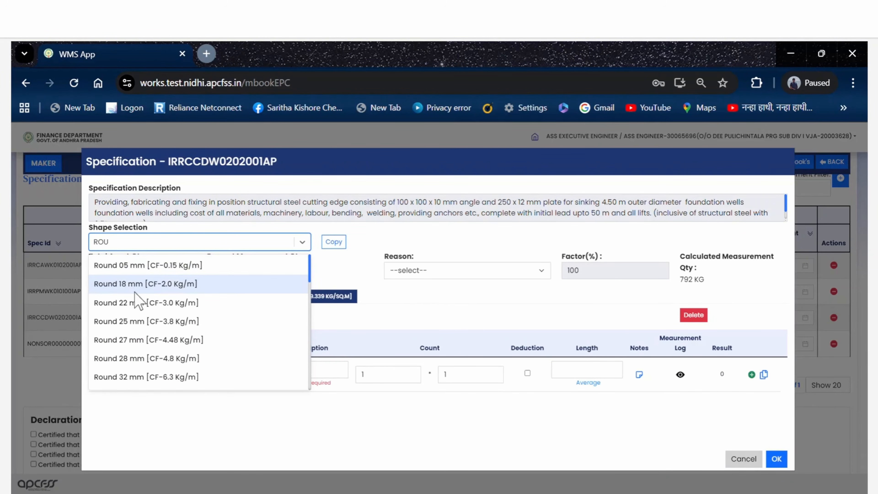
{"action": "left_click", "coordinate": [140, 285]}
{"action": "left_click", "coordinate": [413, 297]}
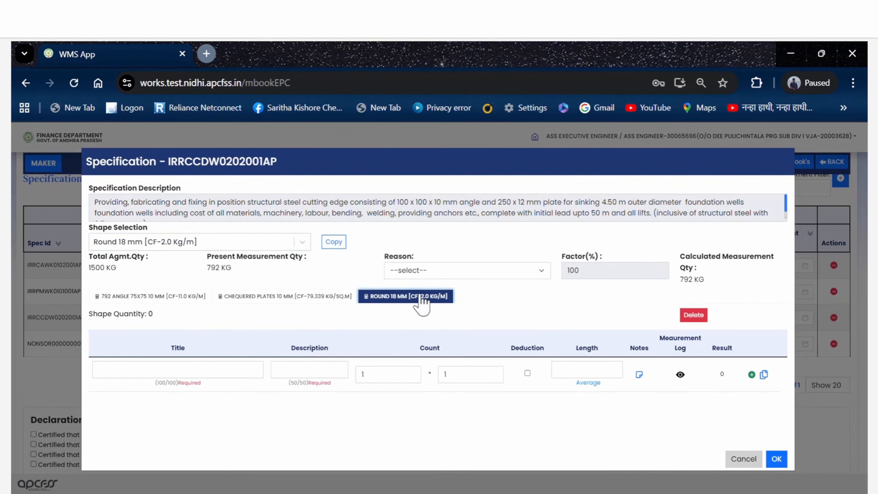
{"action": "left_click", "coordinate": [193, 370]}
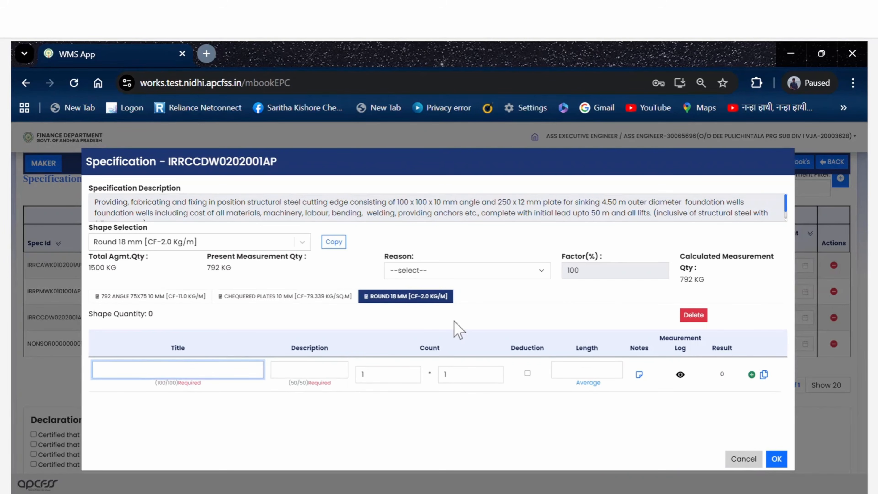
{"action": "left_click", "coordinate": [576, 371]}
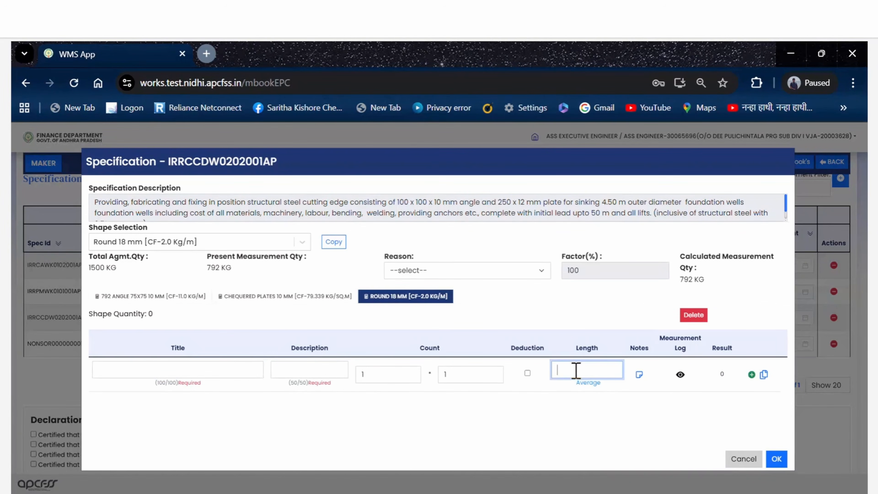
Delete the Round 18 mm and Chequered Plates 10 mm shapes from specification IRRCCDW0202001AP
{"action": "left_click", "coordinate": [300, 244]}
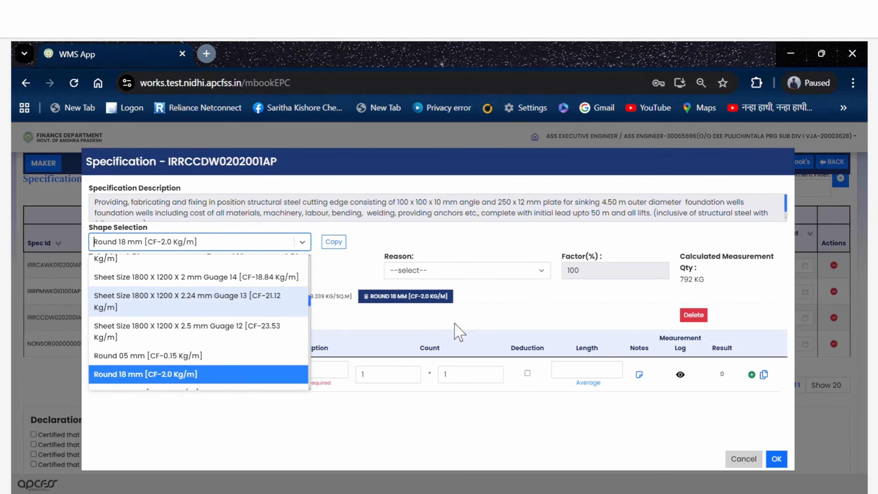
{"action": "left_click", "coordinate": [457, 332]}
{"action": "left_click", "coordinate": [694, 315]}
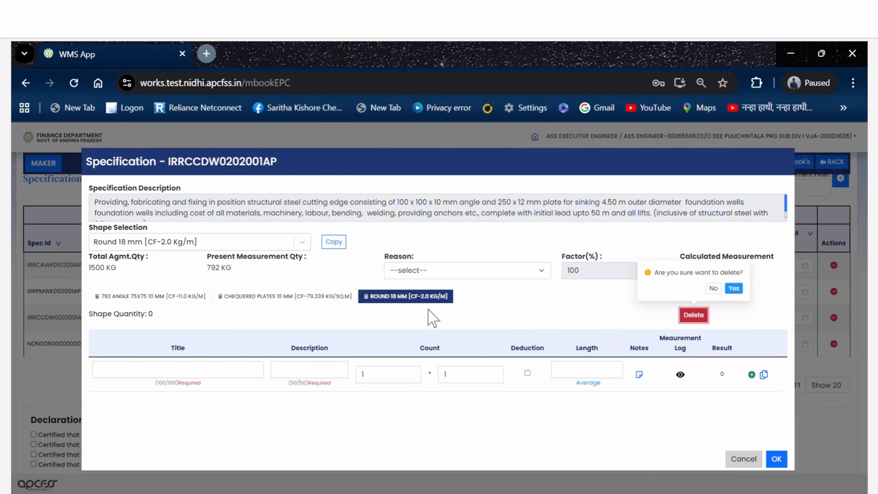
{"action": "left_click", "coordinate": [733, 288]}
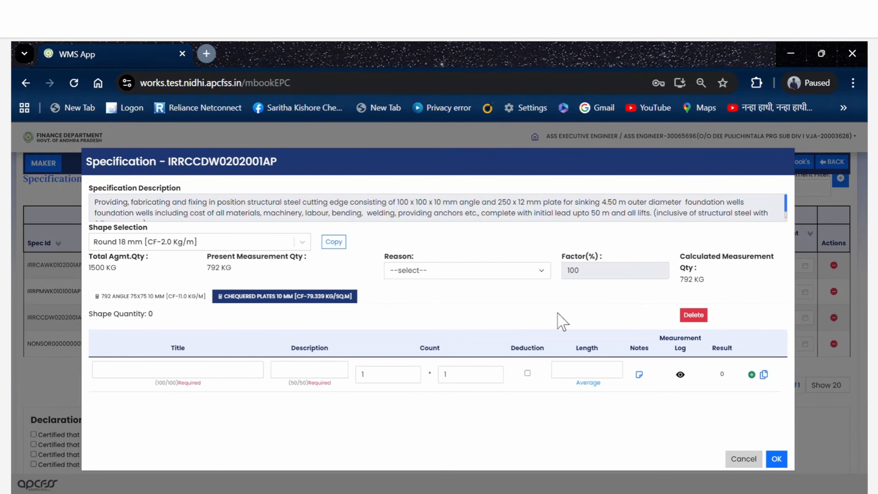
{"action": "left_click", "coordinate": [695, 314]}
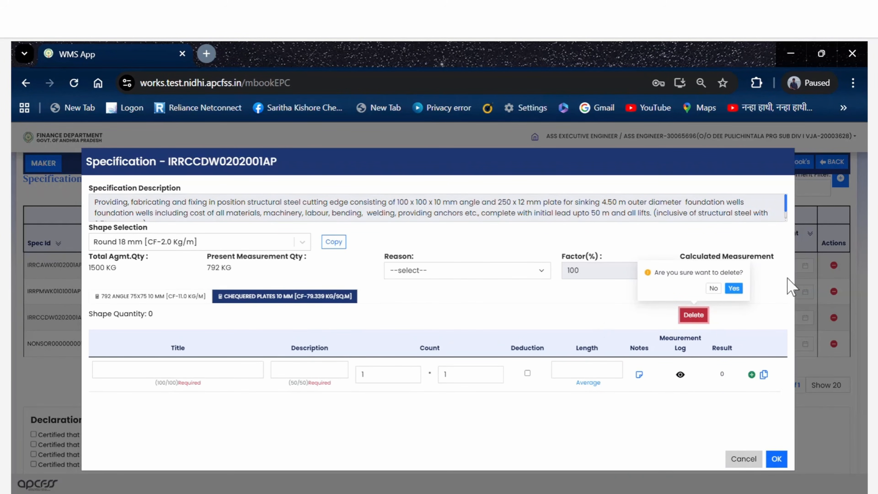
{"action": "left_click", "coordinate": [732, 289]}
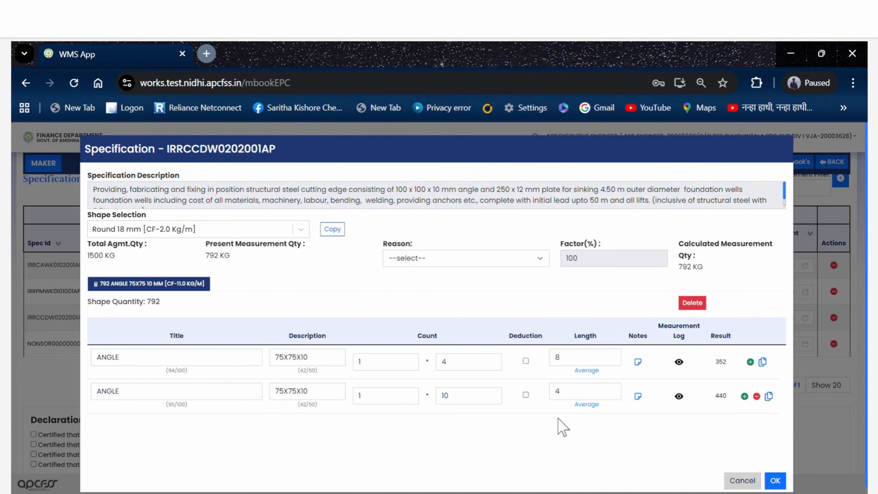
Add the Sheet Size 1800 X 1200 X 2 mm Guage 14 [CF-18.84 Kg/m] shape to the specification
{"action": "scroll", "coordinate": [304, 398], "scroll_direction": "down", "scroll_amount": 1}
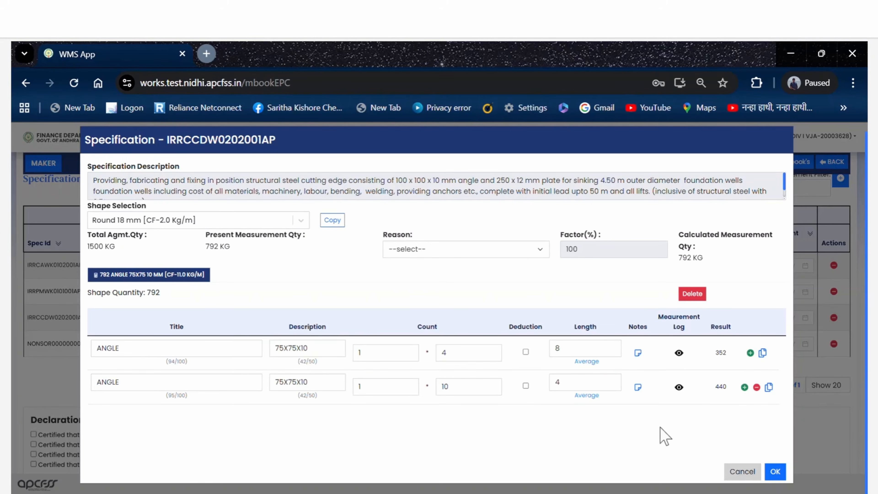
{"action": "left_click", "coordinate": [247, 219]}
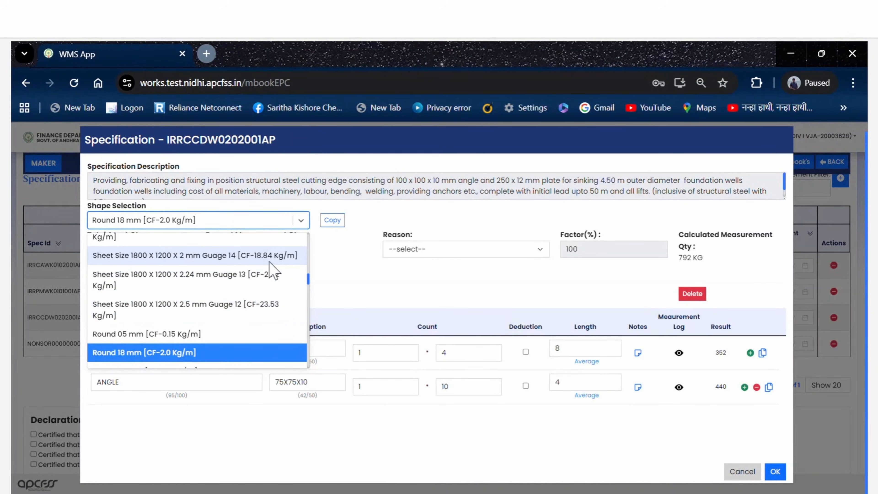
{"action": "left_click", "coordinate": [282, 258]}
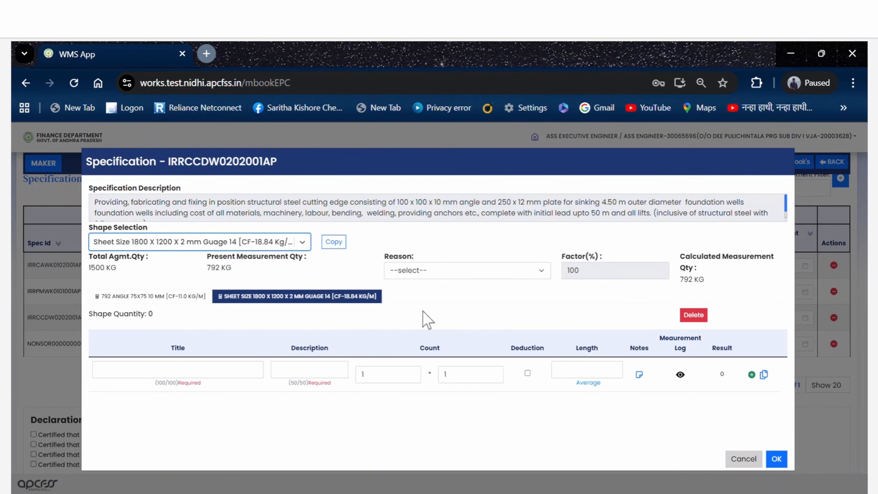
{"action": "left_click", "coordinate": [683, 315]}
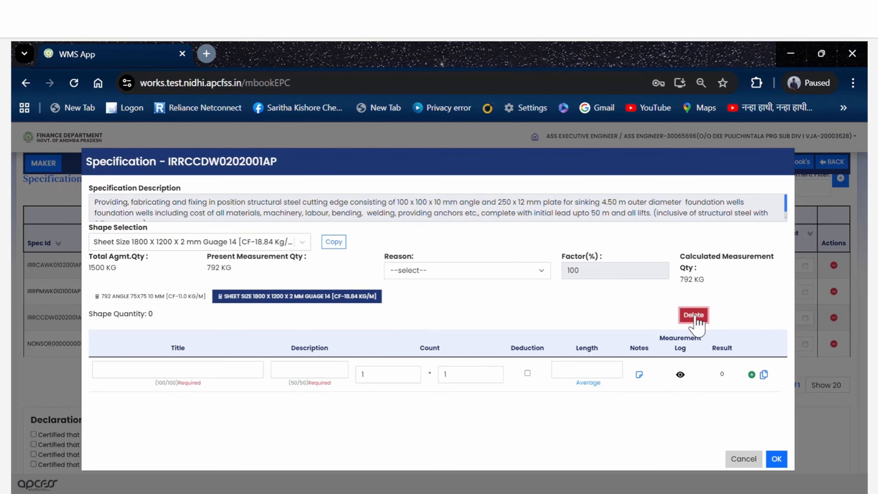
{"action": "left_click", "coordinate": [611, 312]}
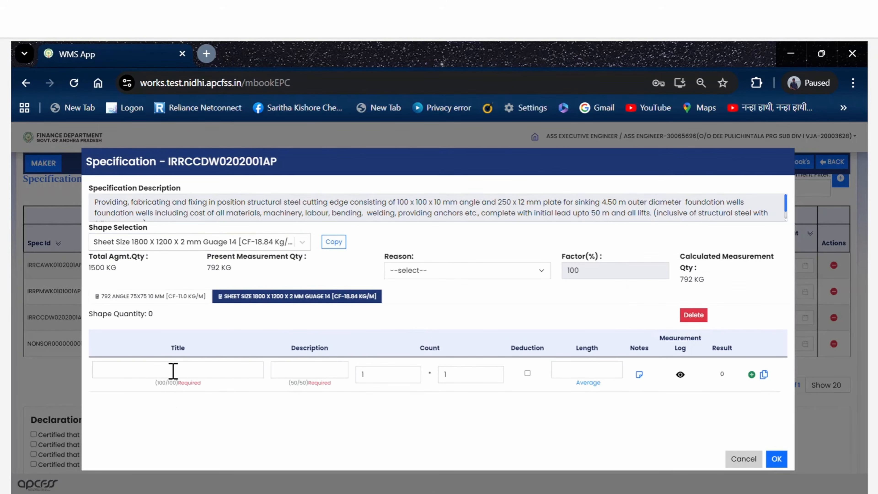
Fill the sheet's line item with title SHEET, description FOR GATE and length 4, and save the specification's measurements
{"action": "left_click", "coordinate": [173, 369]}
{"action": "type", "text": "SH"}
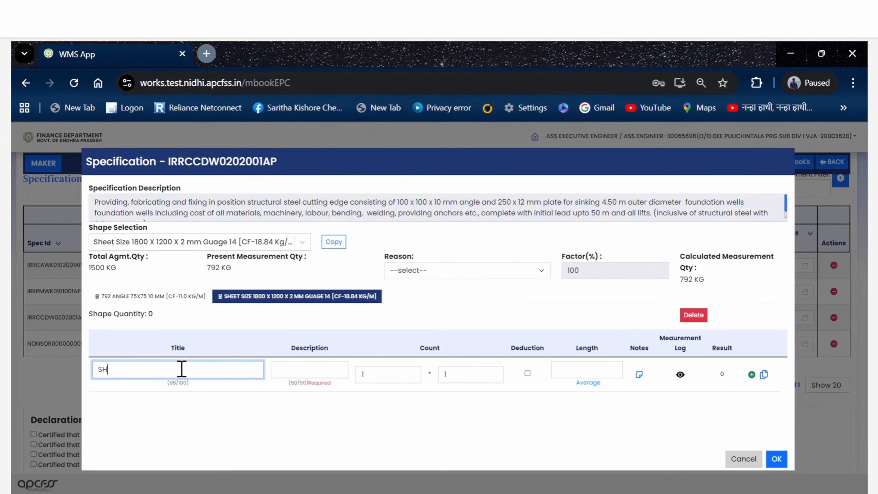
{"action": "type", "text": "EET"}
{"action": "left_click", "coordinate": [298, 365]}
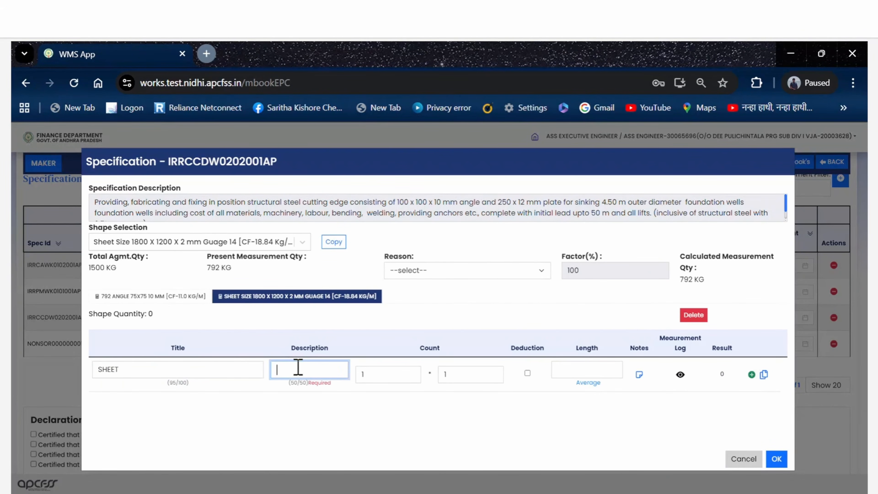
{"action": "type", "text": "FOR "}
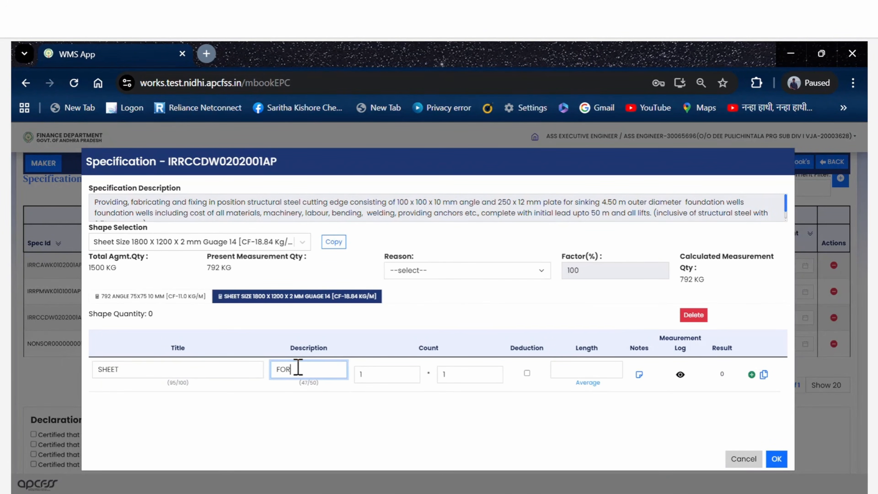
{"action": "type", "text": "GATE"}
{"action": "left_click", "coordinate": [559, 369]}
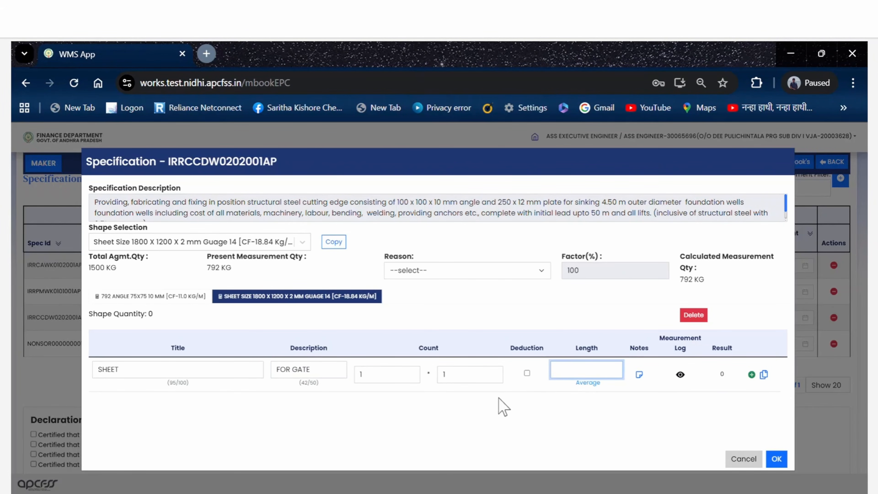
{"action": "type", "text": "4"}
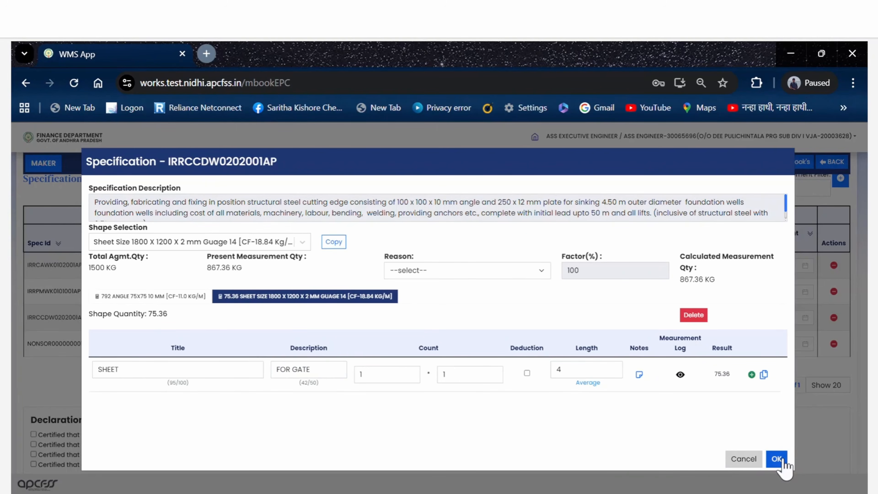
{"action": "left_click", "coordinate": [777, 459]}
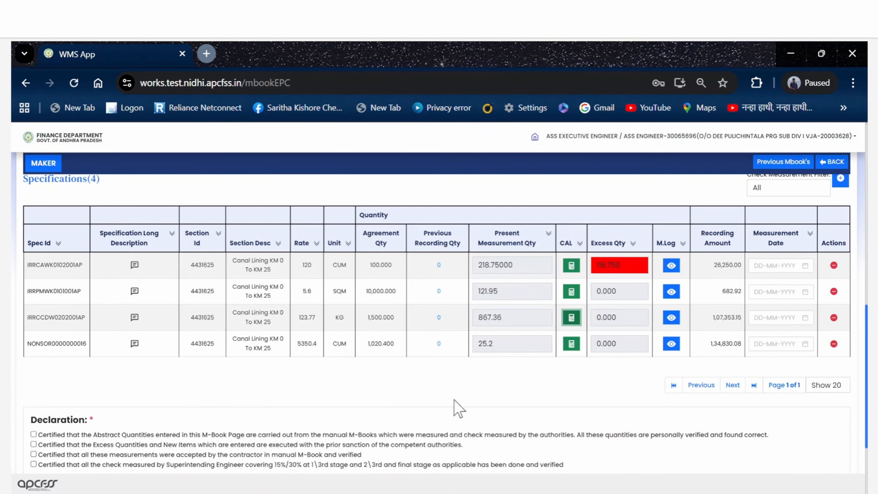
Set the measurement date of all four specifications to 09-01-2026
{"action": "scroll", "coordinate": [534, 415], "scroll_direction": "up", "scroll_amount": 2}
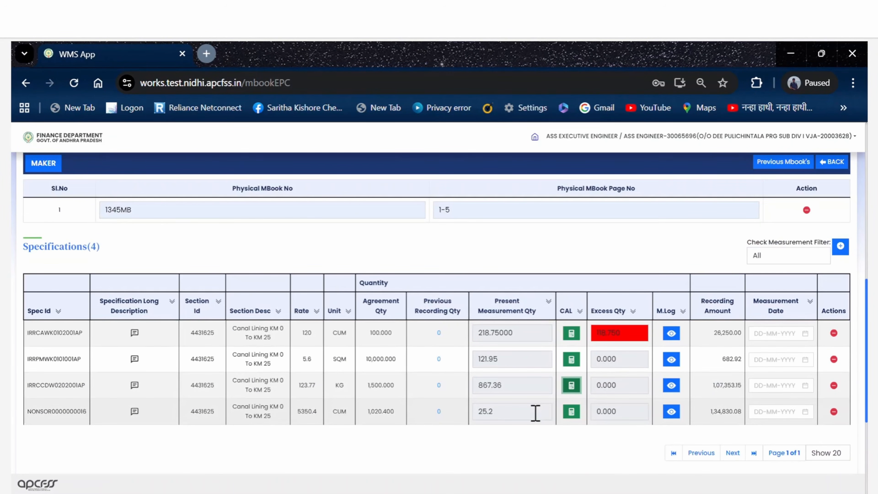
{"action": "scroll", "coordinate": [535, 414], "scroll_direction": "down", "scroll_amount": 2}
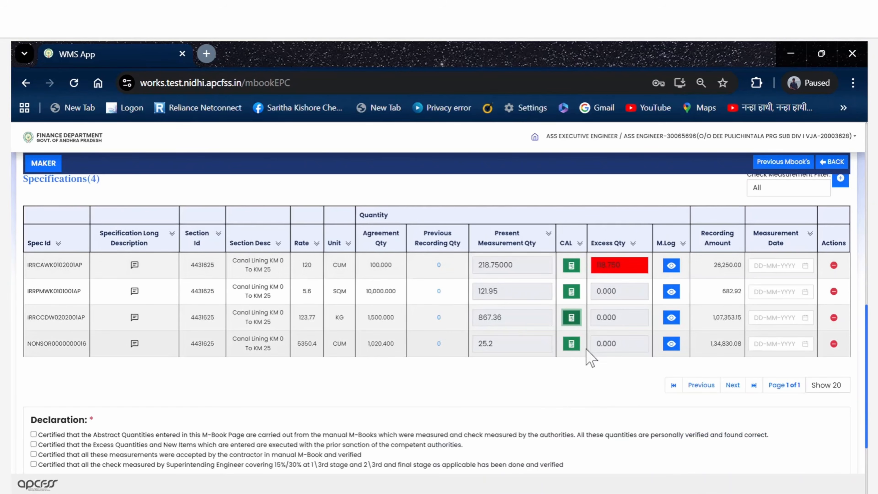
{"action": "left_click", "coordinate": [775, 265]}
{"action": "left_click", "coordinate": [782, 331]}
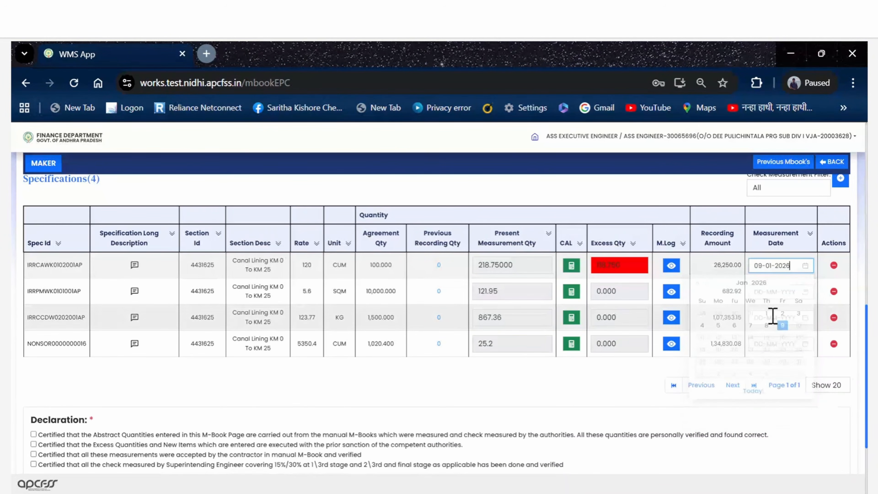
{"action": "left_click", "coordinate": [770, 294]}
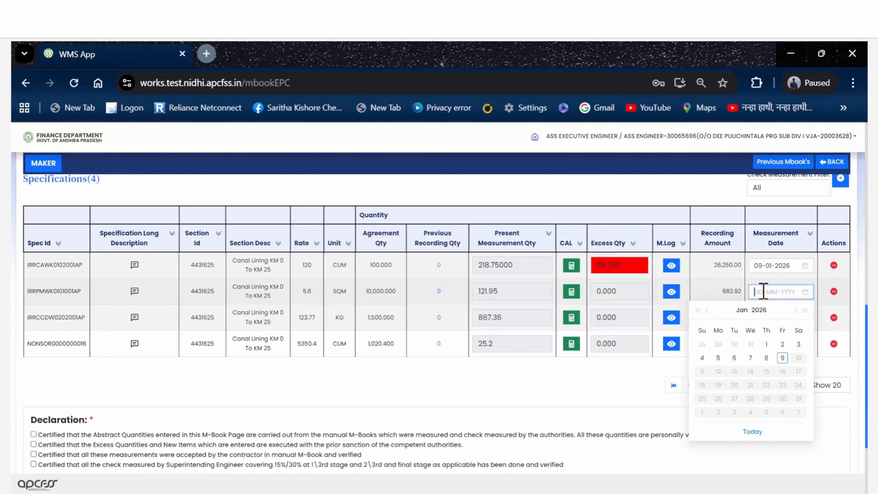
{"action": "left_click", "coordinate": [782, 354]}
{"action": "left_click", "coordinate": [774, 317]}
{"action": "left_click", "coordinate": [782, 382]}
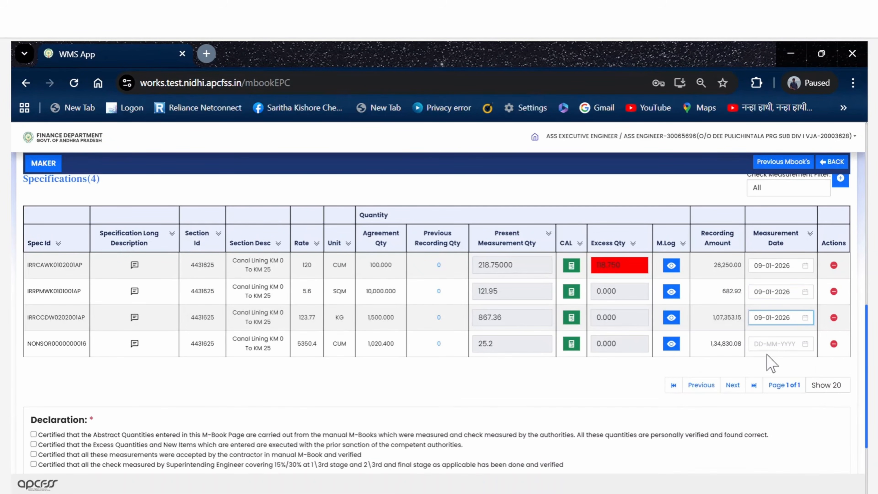
{"action": "left_click", "coordinate": [768, 344]}
{"action": "left_click", "coordinate": [782, 409]}
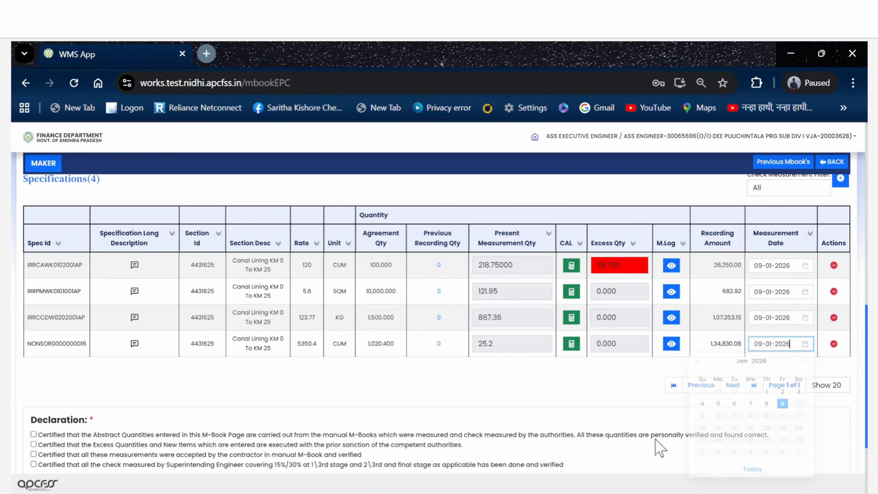
{"action": "left_click", "coordinate": [609, 397]}
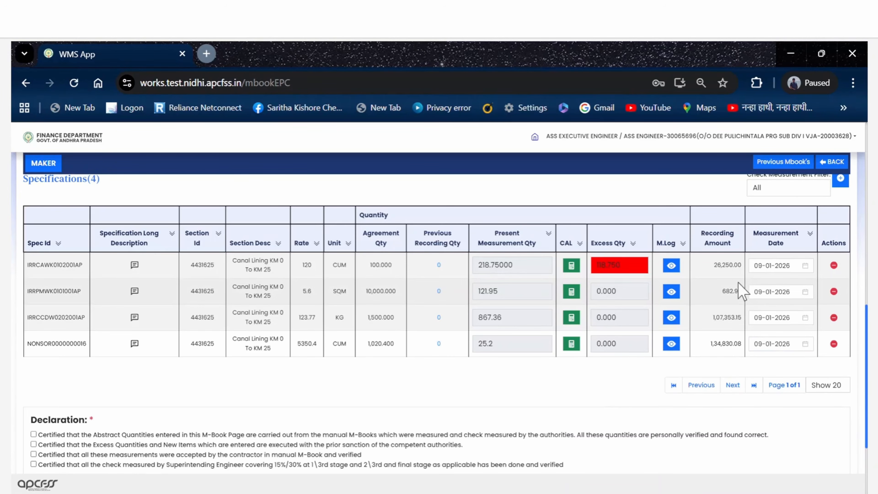
Change the measurement date of all four specifications to 08-01-2026
{"action": "left_click", "coordinate": [798, 267]}
{"action": "left_click", "coordinate": [767, 332]}
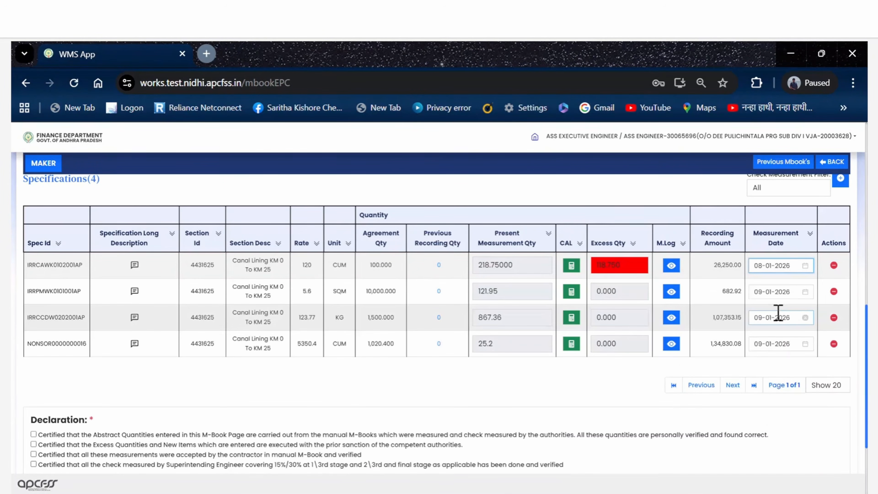
{"action": "left_click", "coordinate": [785, 297]}
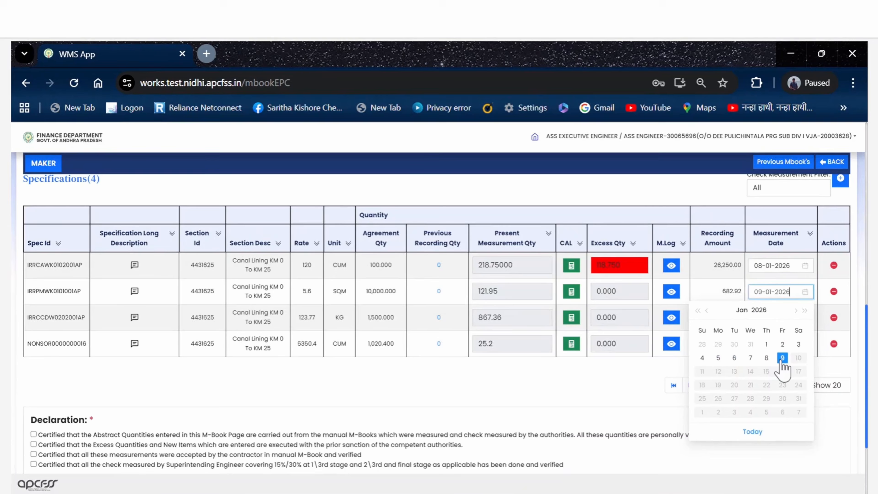
{"action": "left_click", "coordinate": [766, 356]}
{"action": "left_click", "coordinate": [782, 317]}
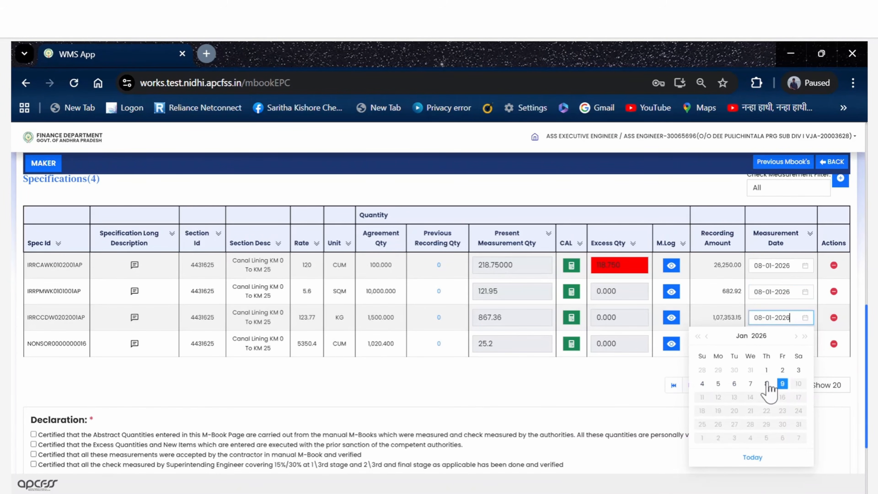
{"action": "left_click", "coordinate": [777, 344]}
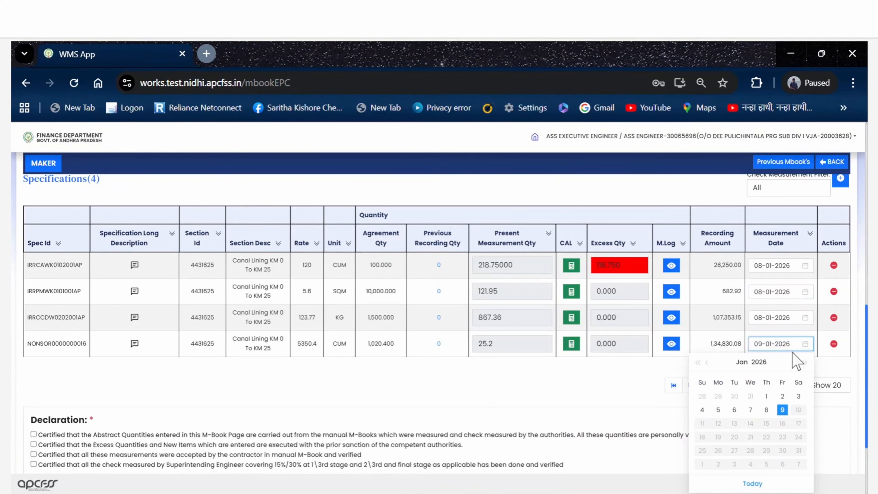
{"action": "left_click", "coordinate": [767, 409]}
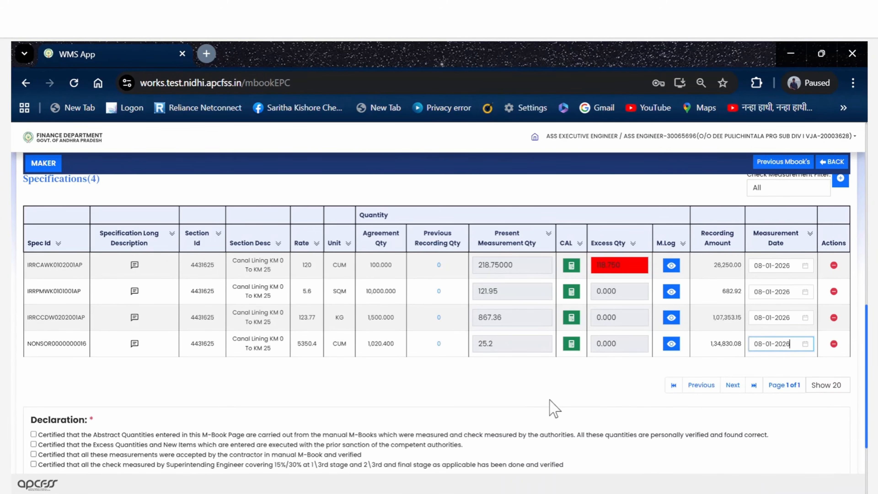
Review the Mbook details, including measurement date and recorded value, along with the physical Mbook entry and the specifications table
{"action": "scroll", "coordinate": [552, 408], "scroll_direction": "up", "scroll_amount": 2}
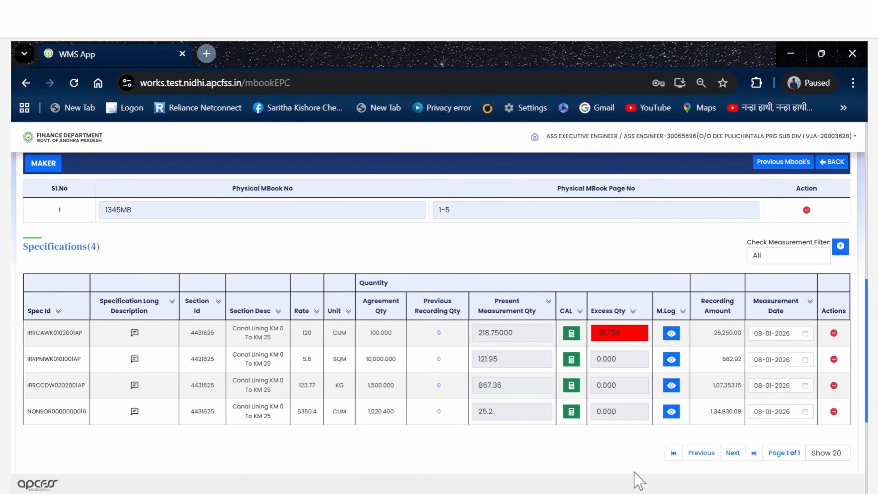
{"action": "scroll", "coordinate": [649, 457], "scroll_direction": "up", "scroll_amount": 4}
{"action": "scroll", "coordinate": [736, 353], "scroll_direction": "down", "scroll_amount": 4}
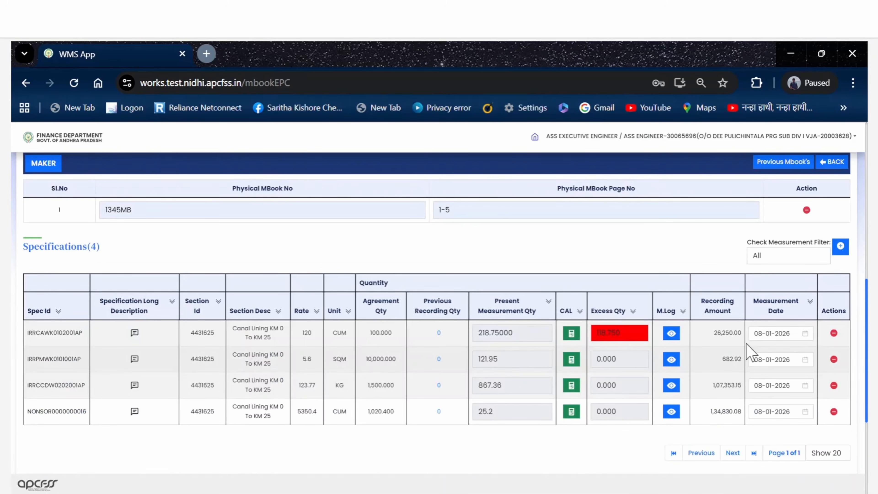
{"action": "scroll", "coordinate": [688, 409], "scroll_direction": "up", "scroll_amount": 6}
{"action": "scroll", "coordinate": [682, 401], "scroll_direction": "up", "scroll_amount": 5}
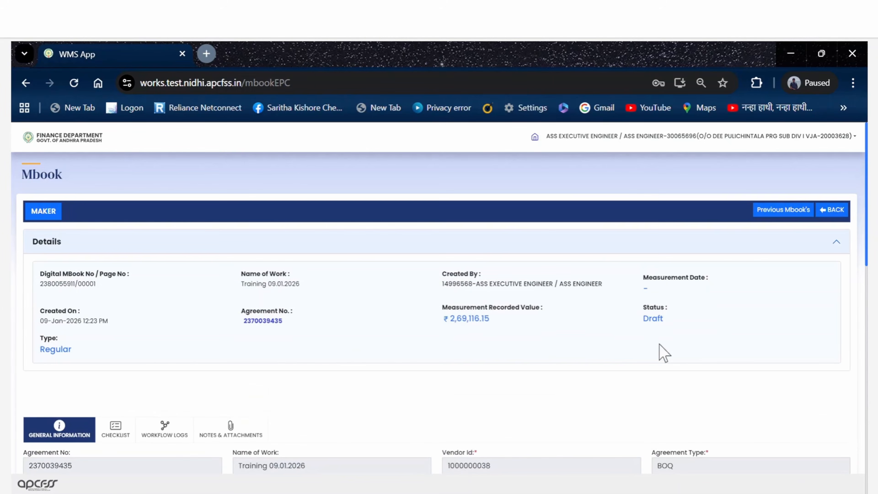
{"action": "scroll", "coordinate": [662, 353], "scroll_direction": "down", "scroll_amount": 5}
{"action": "scroll", "coordinate": [678, 373], "scroll_direction": "down", "scroll_amount": 5}
{"action": "scroll", "coordinate": [732, 429], "scroll_direction": "up", "scroll_amount": 7}
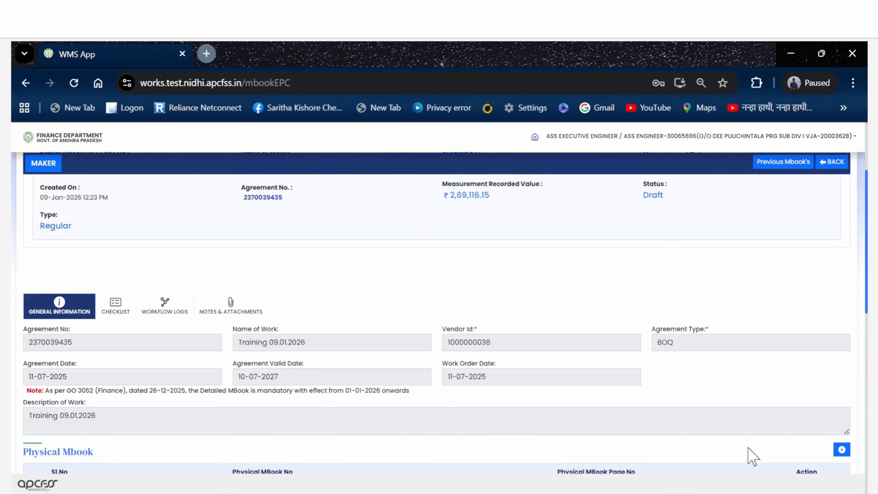
{"action": "scroll", "coordinate": [751, 457], "scroll_direction": "up", "scroll_amount": 3}
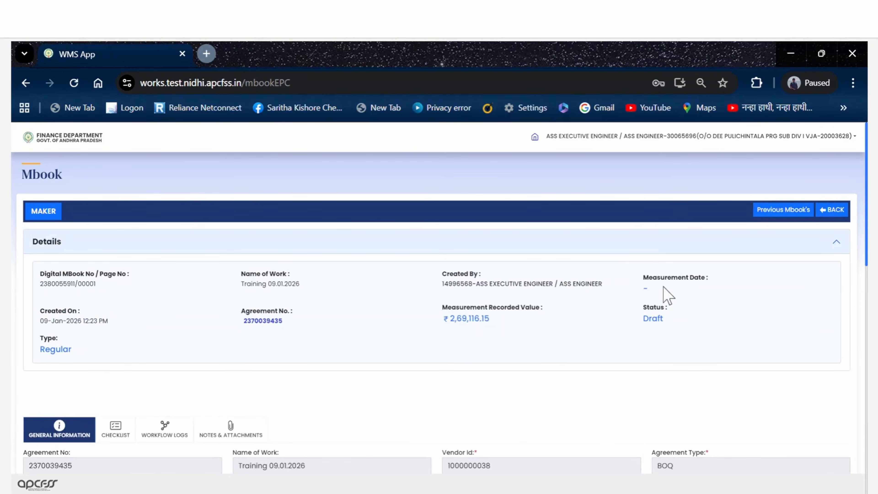
{"action": "scroll", "coordinate": [592, 320], "scroll_direction": "down", "scroll_amount": 8}
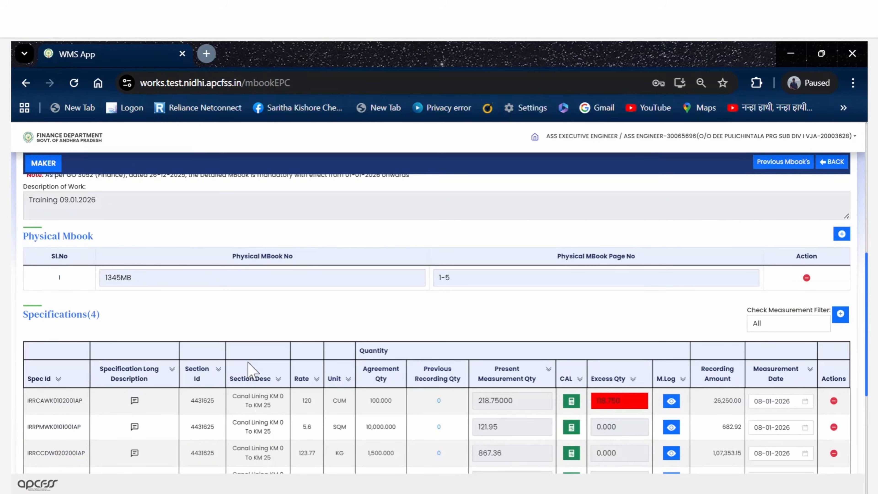
{"action": "scroll", "coordinate": [192, 328], "scroll_direction": "down", "scroll_amount": 2}
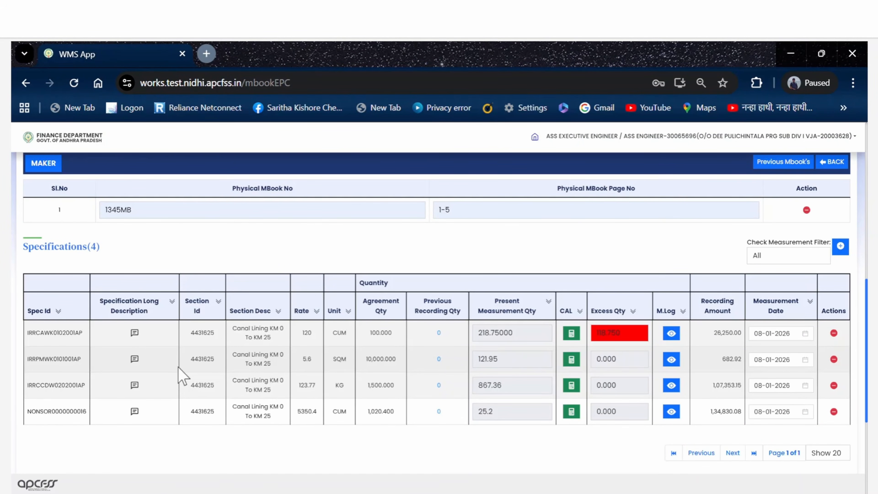
Certify the declarations on excess quantities and new items and on contractor-accepted measurements, and save and submit the Mbook information
{"action": "scroll", "coordinate": [174, 368], "scroll_direction": "up", "scroll_amount": 8}
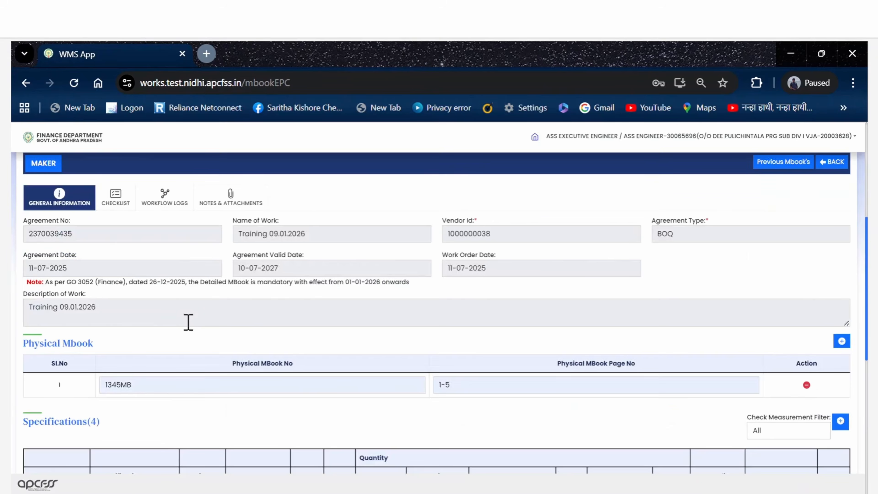
{"action": "scroll", "coordinate": [127, 418], "scroll_direction": "down", "scroll_amount": 4}
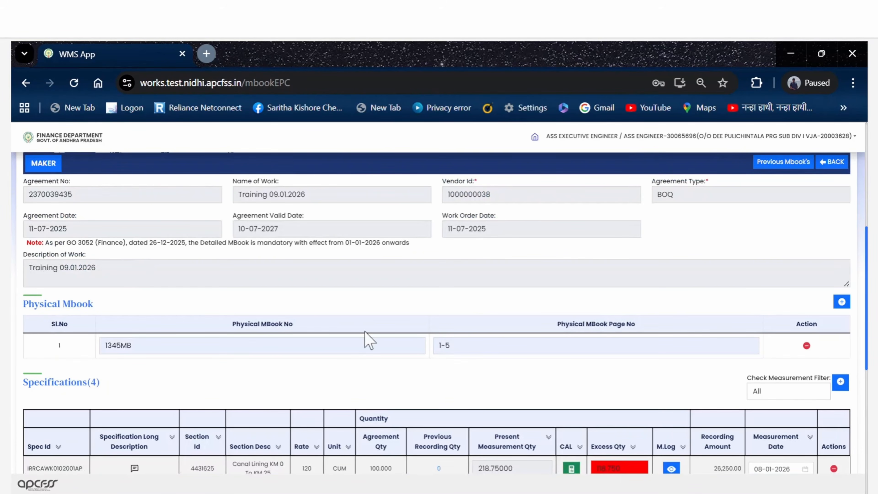
{"action": "scroll", "coordinate": [551, 380], "scroll_direction": "down", "scroll_amount": 4}
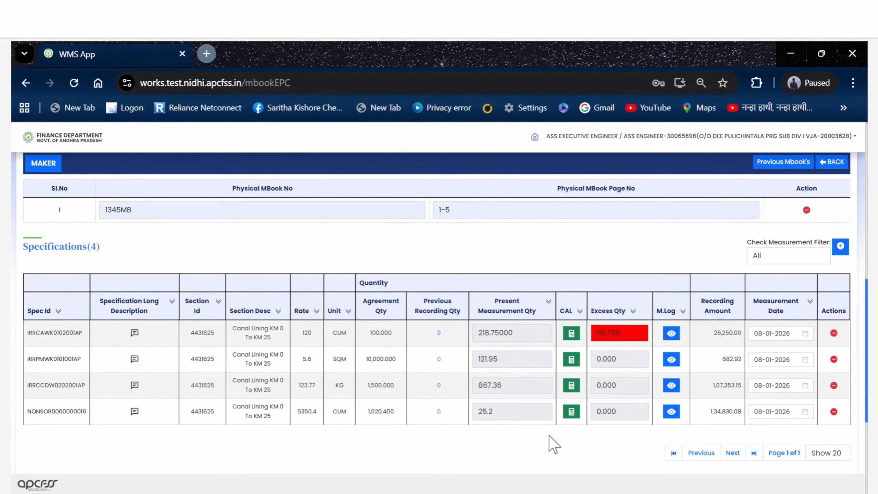
{"action": "scroll", "coordinate": [552, 445], "scroll_direction": "down", "scroll_amount": 2}
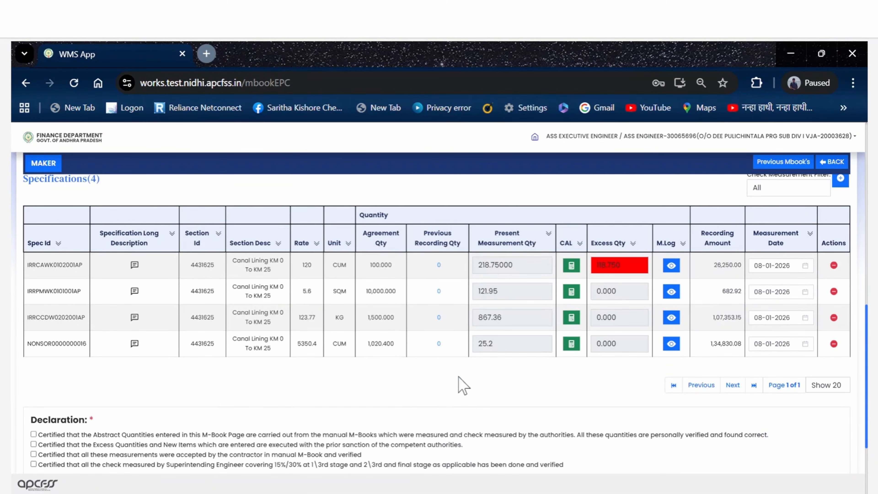
{"action": "scroll", "coordinate": [463, 384], "scroll_direction": "down", "scroll_amount": 4}
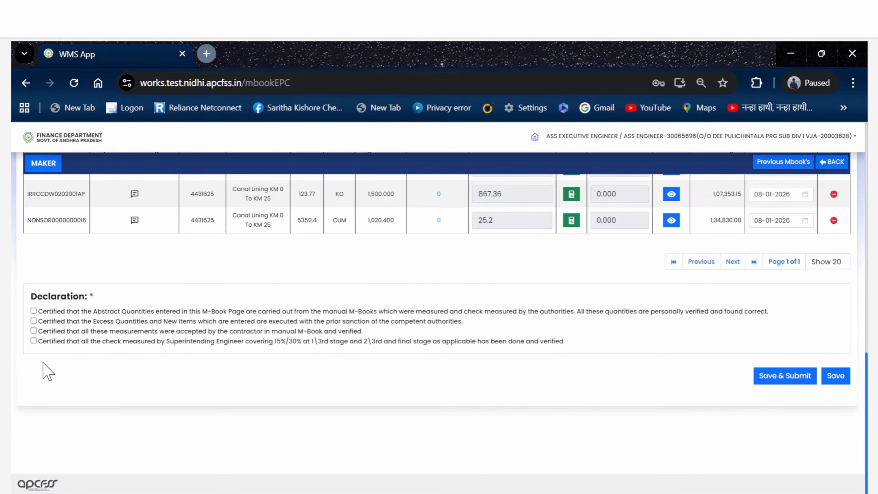
{"action": "scroll", "coordinate": [44, 366], "scroll_direction": "up", "scroll_amount": 2}
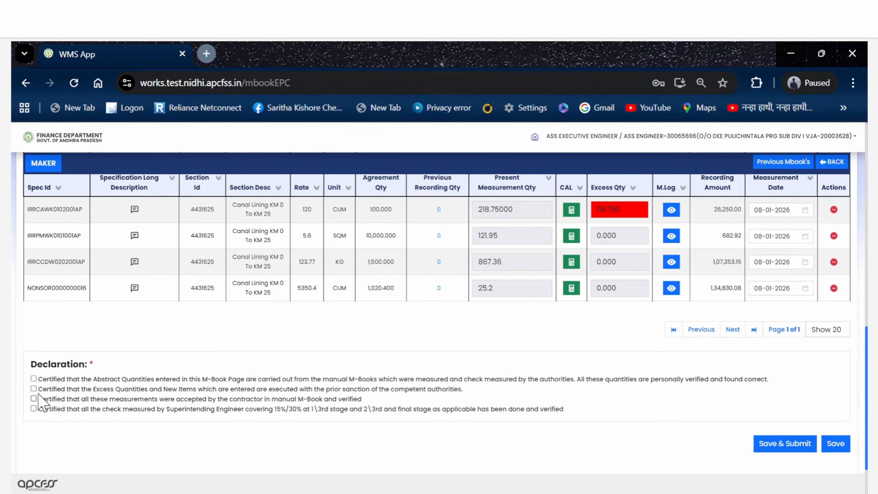
{"action": "left_click", "coordinate": [33, 388]}
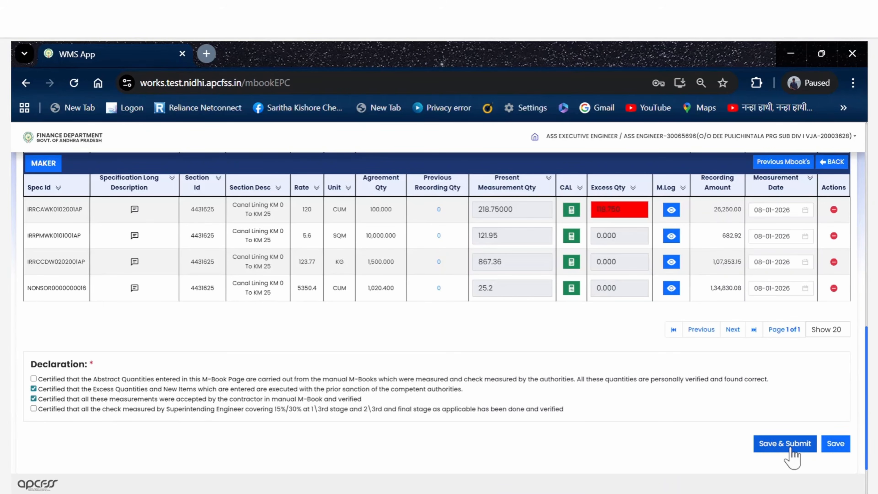
{"action": "scroll", "coordinate": [587, 429], "scroll_direction": "down", "scroll_amount": 2}
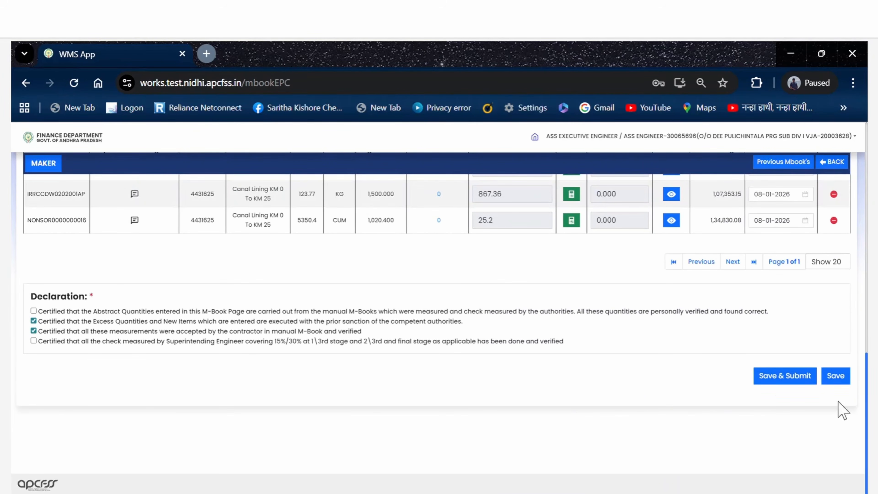
{"action": "left_click", "coordinate": [782, 377]}
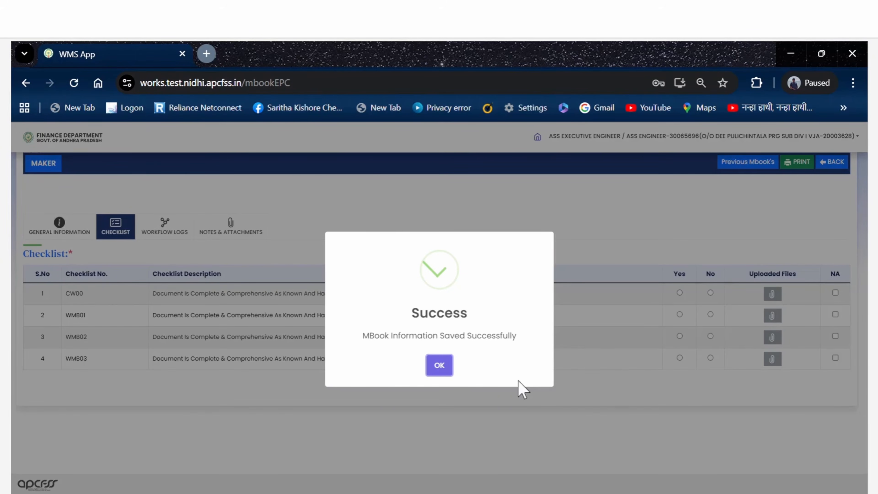
{"action": "left_click", "coordinate": [439, 365]}
Answer Yes to all four checklist items, CW00, WMB01, WMB02 and WMB03
{"action": "scroll", "coordinate": [86, 394], "scroll_direction": "up", "scroll_amount": 4}
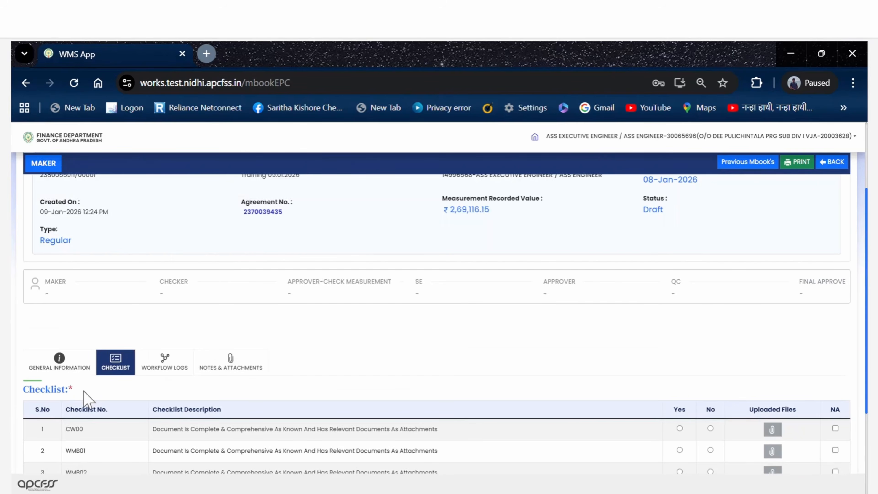
{"action": "scroll", "coordinate": [174, 366], "scroll_direction": "down", "scroll_amount": 1}
{"action": "scroll", "coordinate": [320, 364], "scroll_direction": "up", "scroll_amount": 4}
{"action": "scroll", "coordinate": [352, 374], "scroll_direction": "down", "scroll_amount": 5}
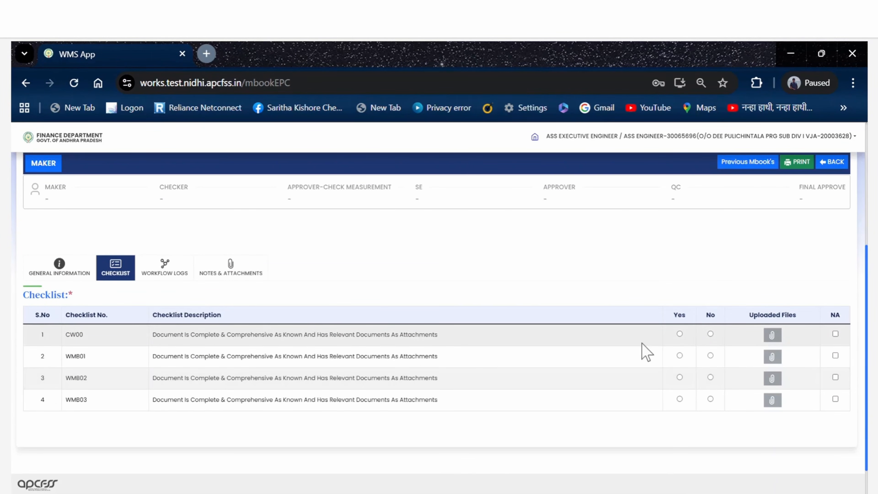
{"action": "left_click", "coordinate": [679, 334]}
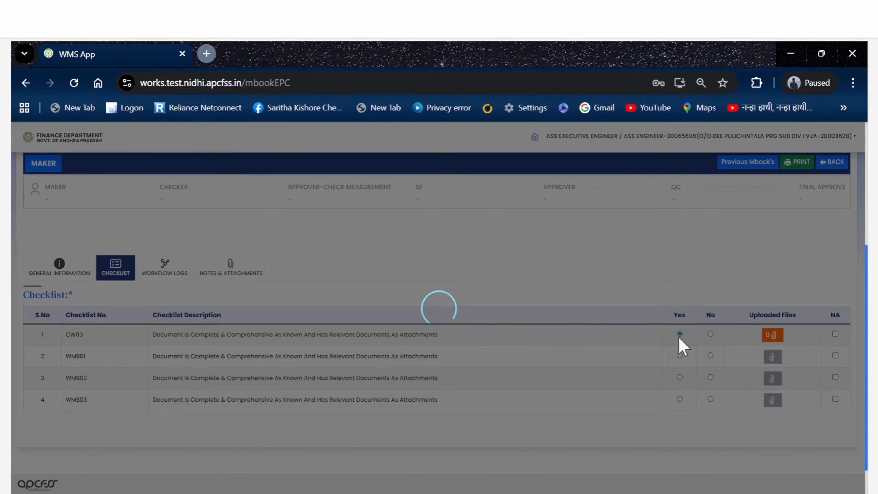
{"action": "left_click", "coordinate": [679, 355]}
{"action": "left_click", "coordinate": [680, 377]}
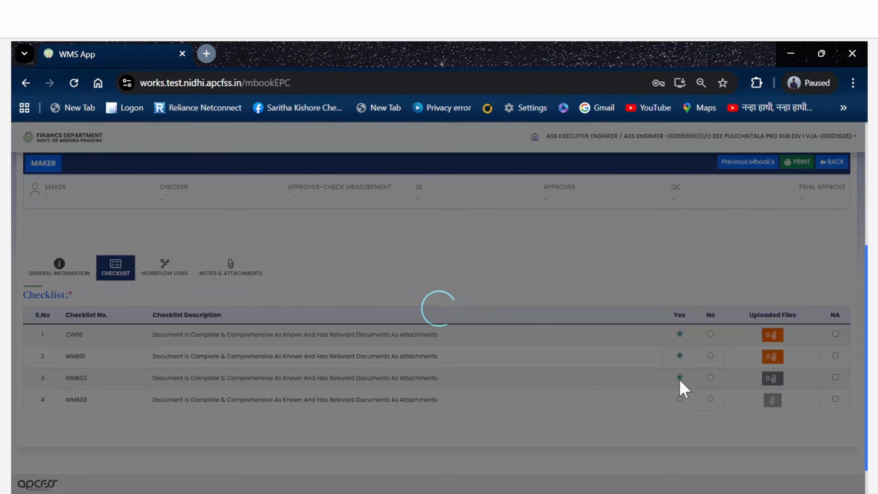
{"action": "left_click", "coordinate": [679, 399]}
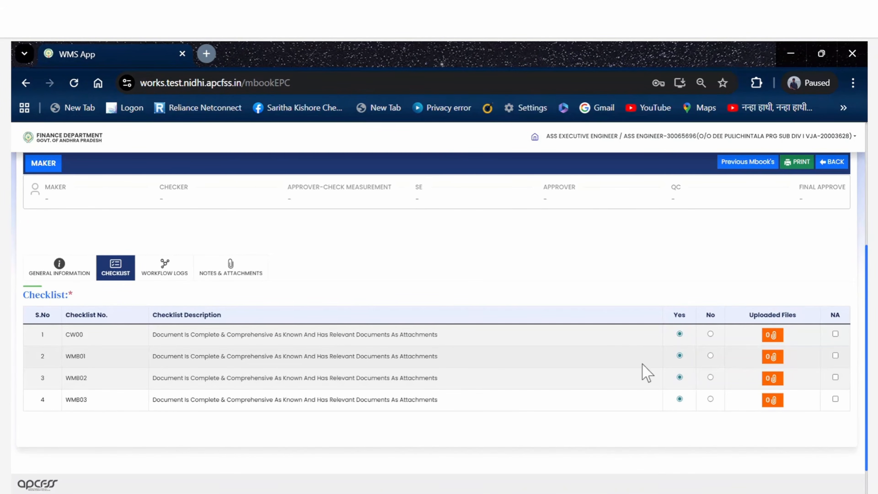
Look over the answered checklist and examine the Mbook's workflow logs from maker to final approval
{"action": "scroll", "coordinate": [518, 416], "scroll_direction": "down", "scroll_amount": 1}
{"action": "scroll", "coordinate": [427, 400], "scroll_direction": "up", "scroll_amount": 2}
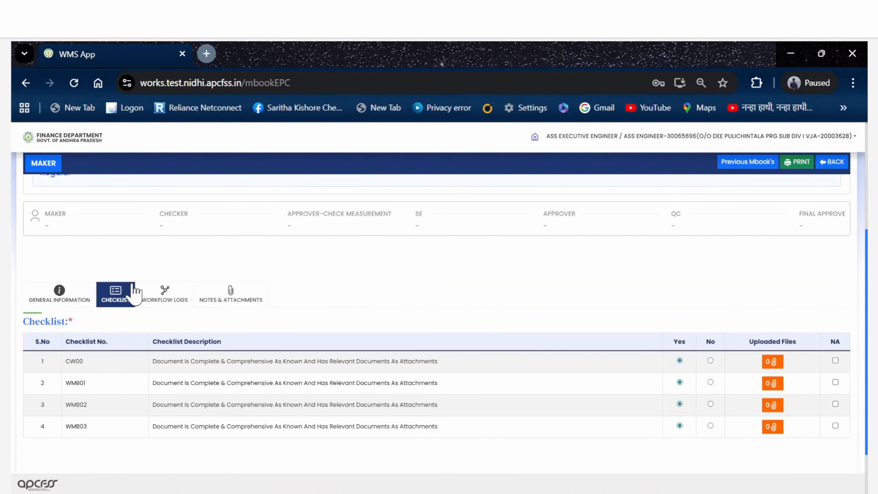
{"action": "scroll", "coordinate": [278, 338], "scroll_direction": "down", "scroll_amount": 2}
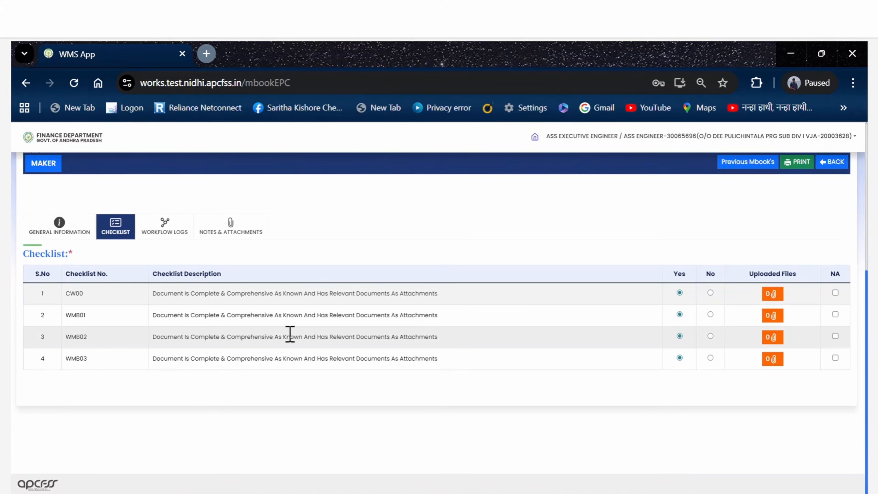
{"action": "scroll", "coordinate": [242, 346], "scroll_direction": "up", "scroll_amount": 7}
{"action": "scroll", "coordinate": [192, 379], "scroll_direction": "down", "scroll_amount": 6}
{"action": "left_click", "coordinate": [167, 275]}
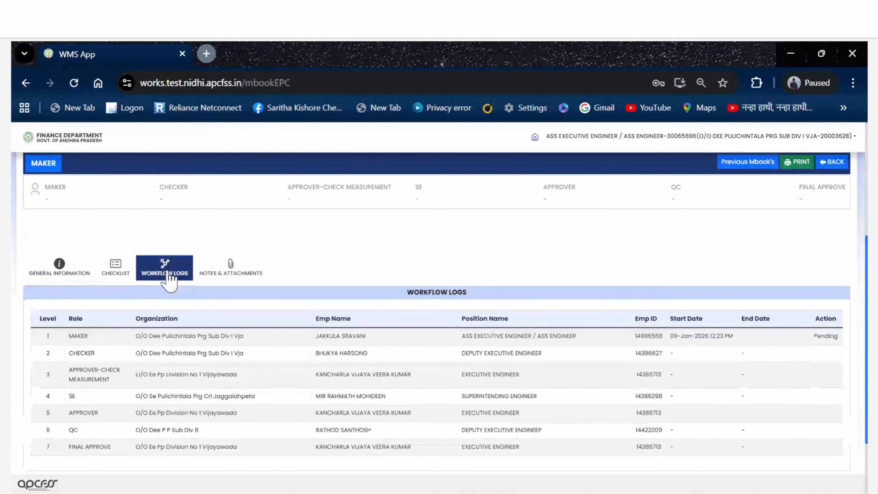
{"action": "scroll", "coordinate": [221, 386], "scroll_direction": "down", "scroll_amount": 2}
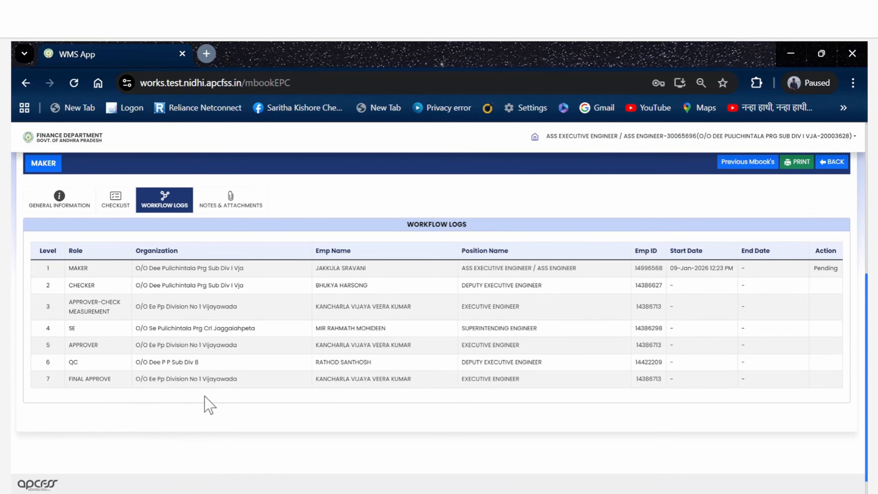
Upload Blank.pdf from the Desktop as an Mbook attachment with the file description ATTACHMENT
{"action": "left_click", "coordinate": [232, 202]}
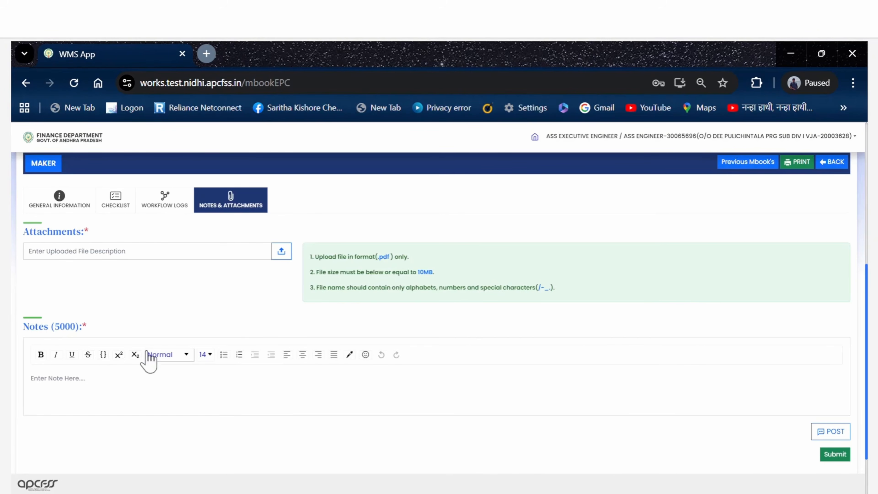
{"action": "left_click", "coordinate": [194, 313]}
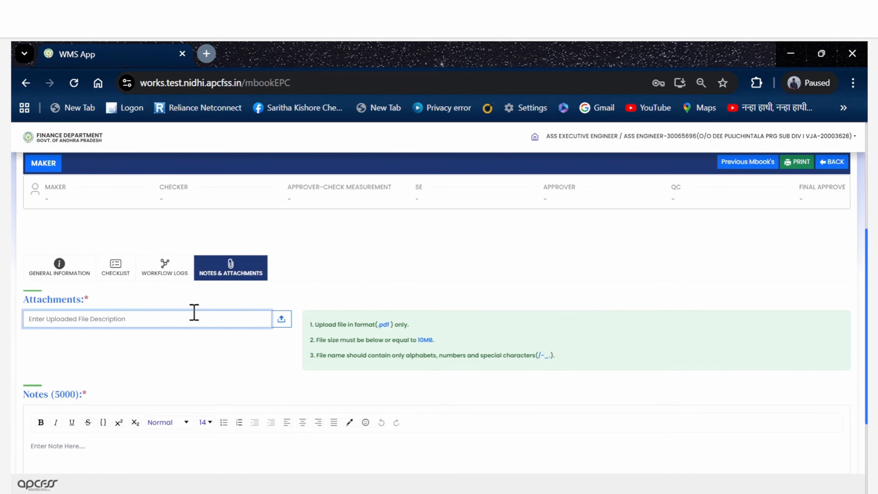
{"action": "type", "text": "ATTACHMENT"}
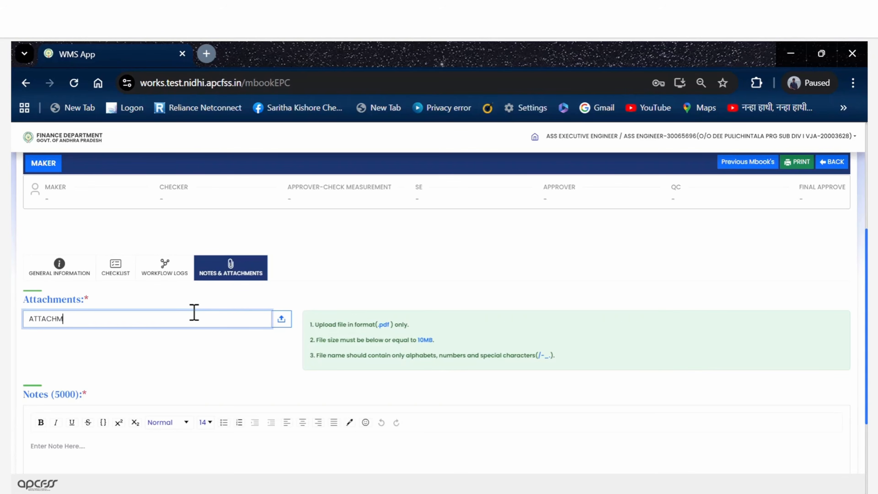
{"action": "left_click", "coordinate": [282, 322]}
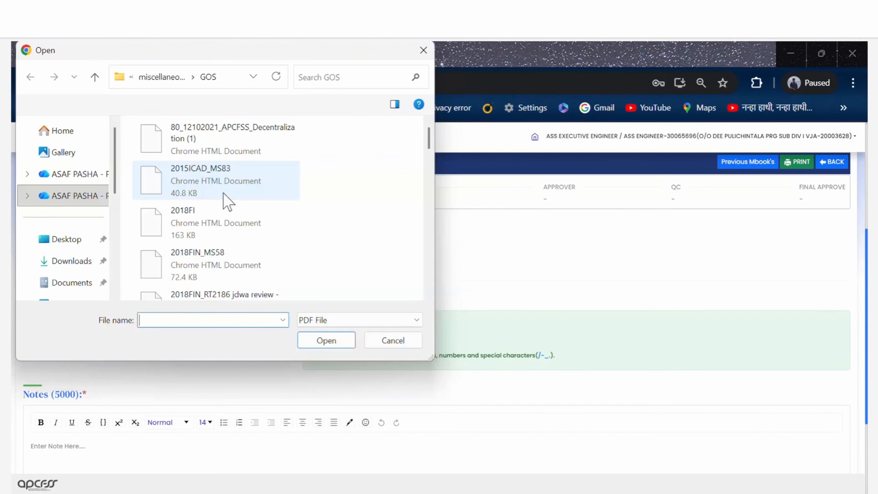
{"action": "left_click", "coordinate": [66, 173]}
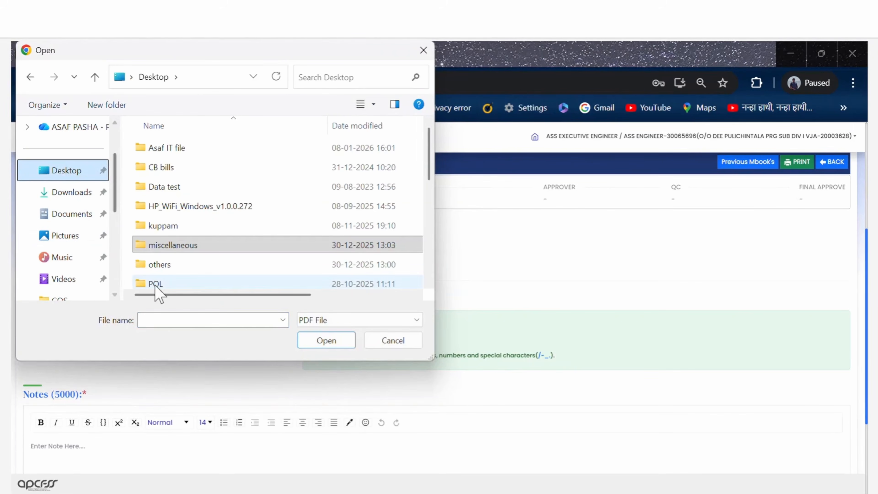
{"action": "left_click", "coordinate": [159, 320]}
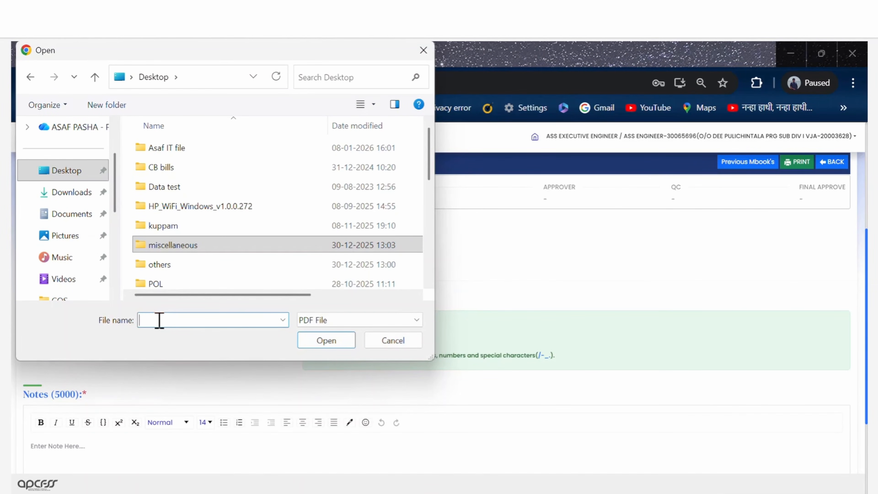
{"action": "type", "text": "BLA"}
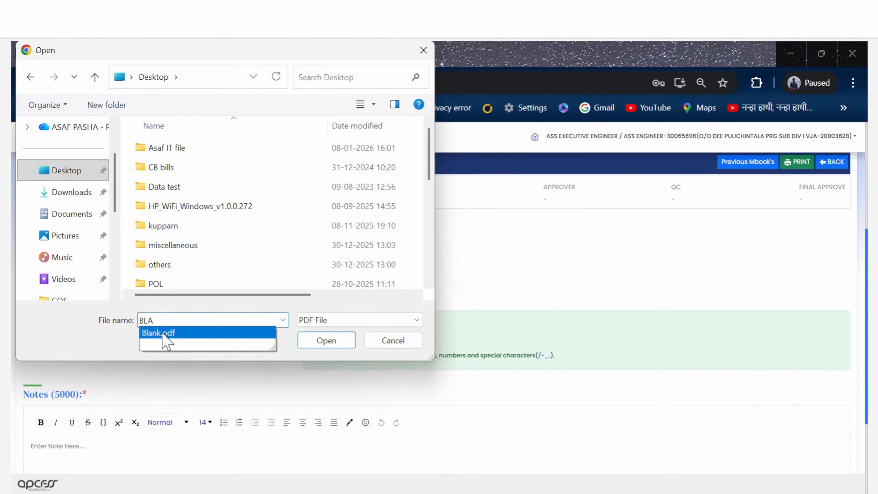
{"action": "left_click", "coordinate": [325, 340]}
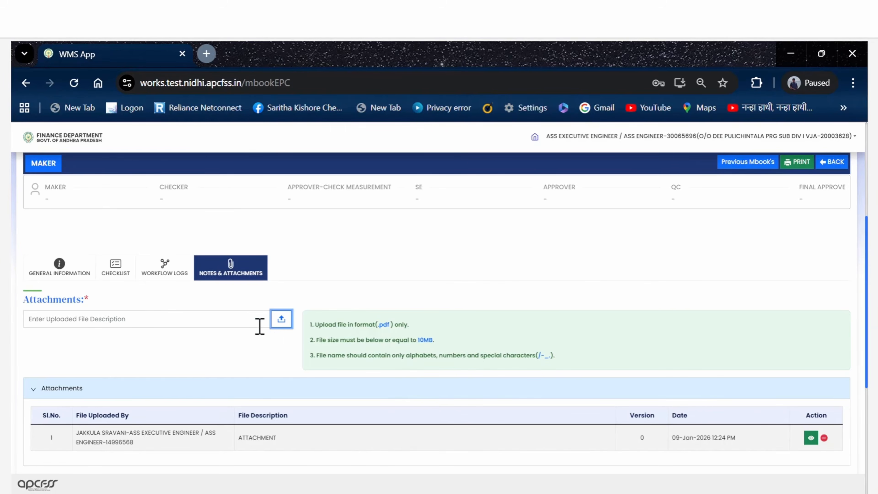
Post the Mbook note SUBMITTED FOR CHECK MEASUREMENT AND APPROVAL
{"action": "scroll", "coordinate": [237, 329], "scroll_direction": "down", "scroll_amount": 6}
{"action": "left_click", "coordinate": [95, 314]}
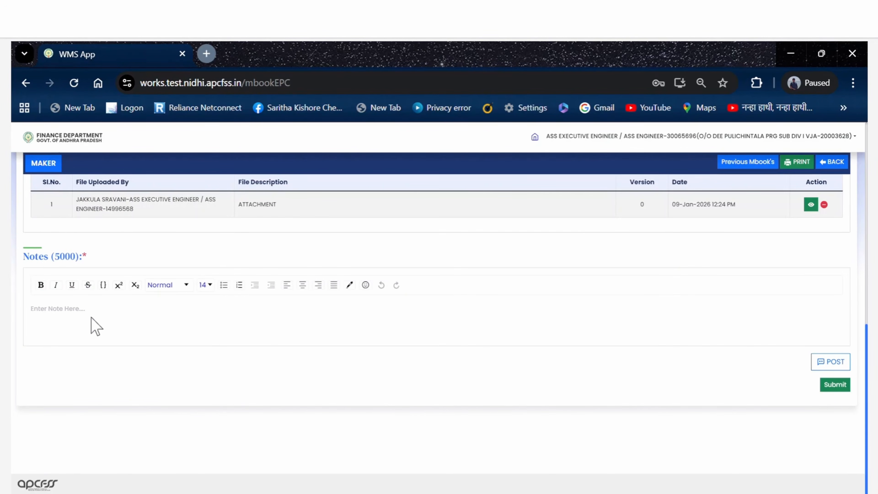
{"action": "type", "text": "SUBMITTED "}
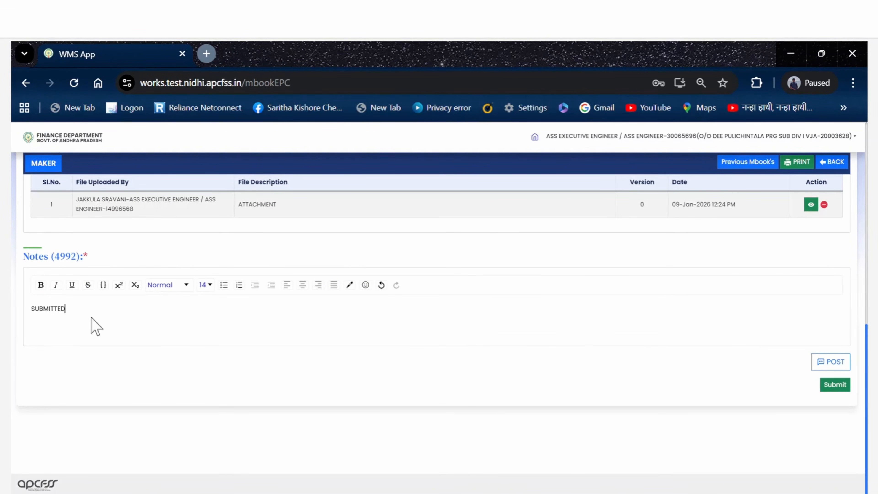
{"action": "type", "text": "FOR CHECK MEASUREMENT AN"}
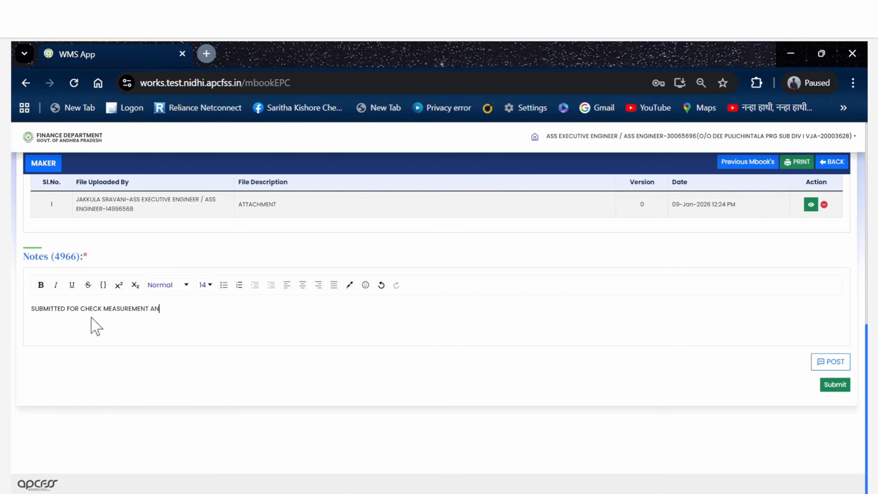
{"action": "type", "text": "D APPROVAL"}
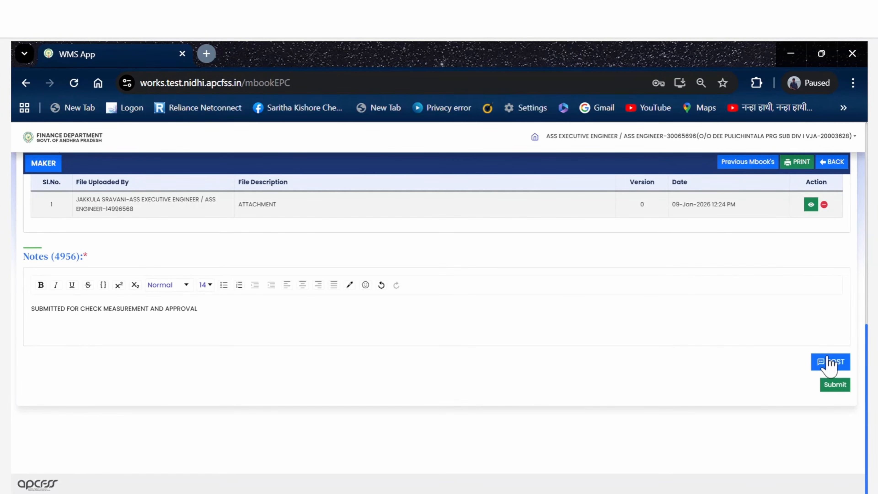
{"action": "left_click", "coordinate": [825, 362]}
Submit the Mbook to the next workflow level, agree to proceed and dismiss the forwarding message
{"action": "scroll", "coordinate": [667, 360], "scroll_direction": "down", "scroll_amount": 3}
{"action": "left_click", "coordinate": [838, 385]}
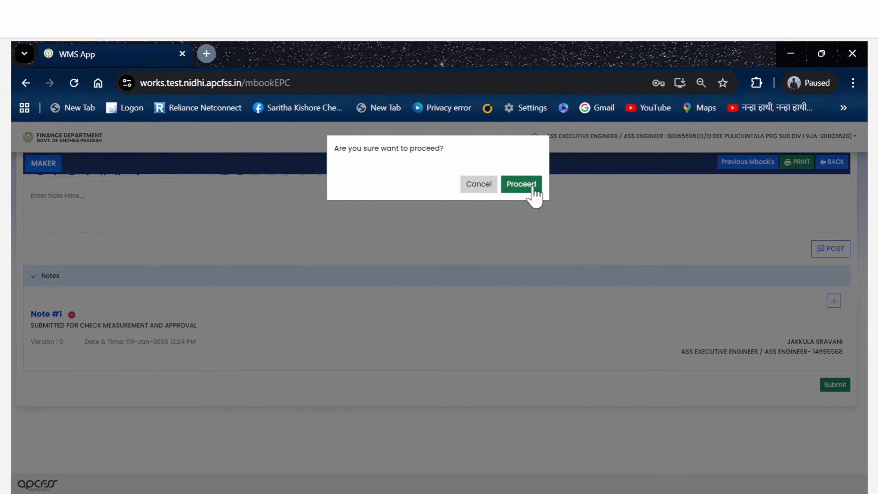
{"action": "left_click", "coordinate": [532, 186]}
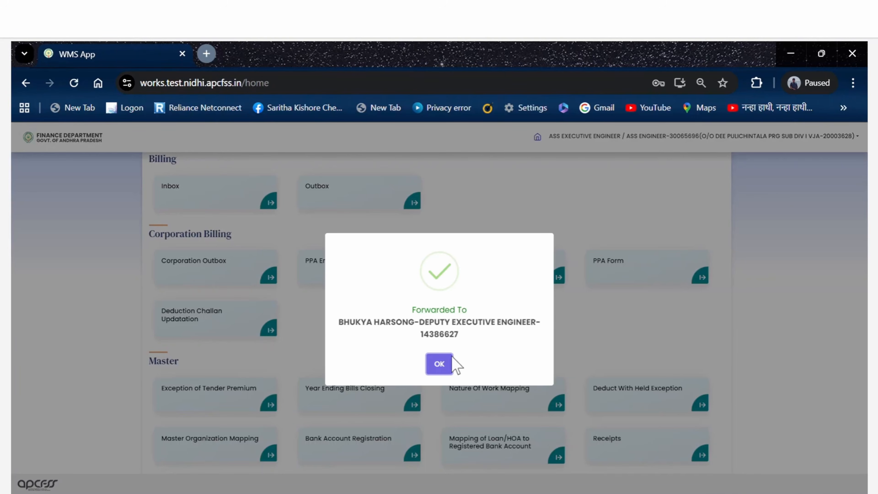
{"action": "left_click", "coordinate": [439, 364]}
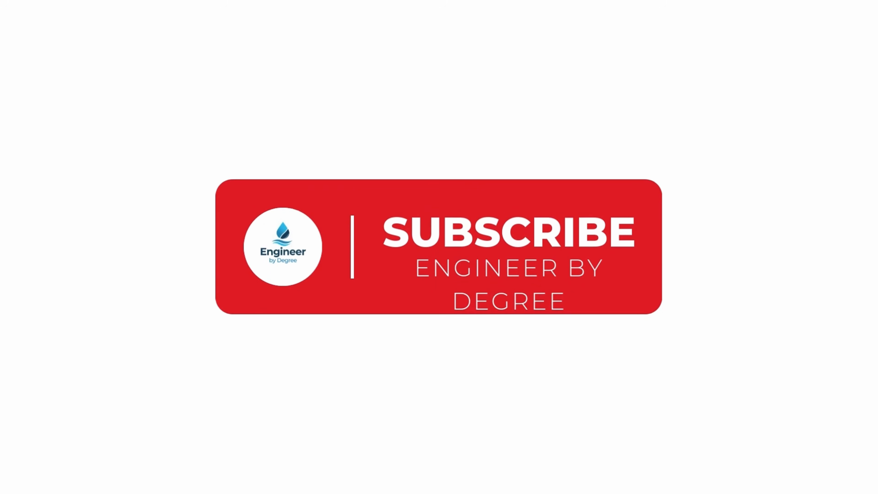